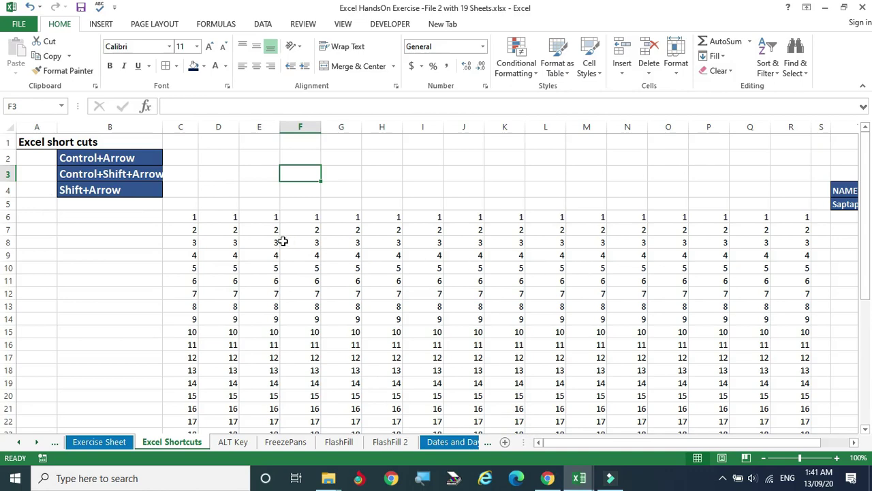
Select the C6:R40 block of numbers 1–35.
drag(195, 220, 773, 396)
scroll(588, 311, up, 6)
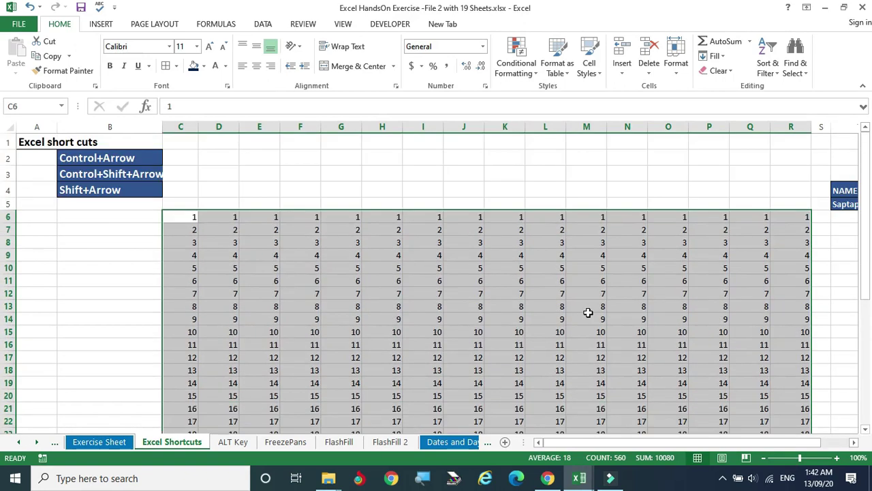
Enter 'Var 1' in C5 and fill the headers across to Var 16 in R5.
click(193, 203)
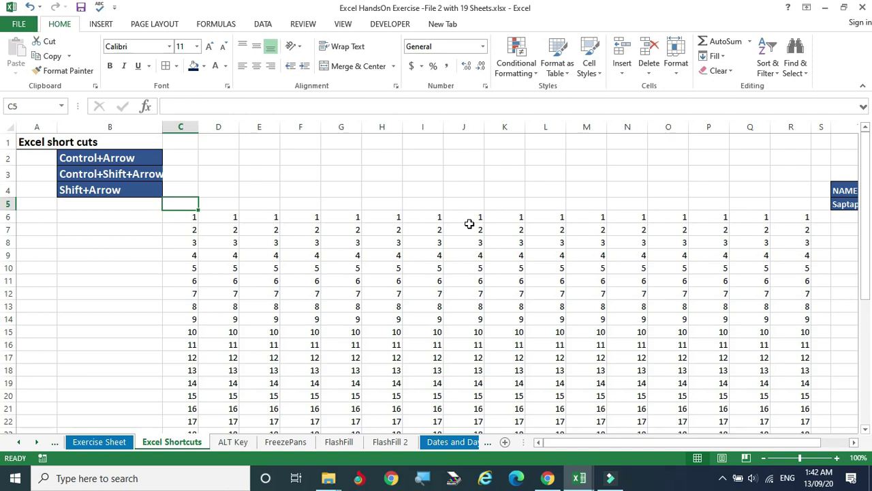
text(Var 1)
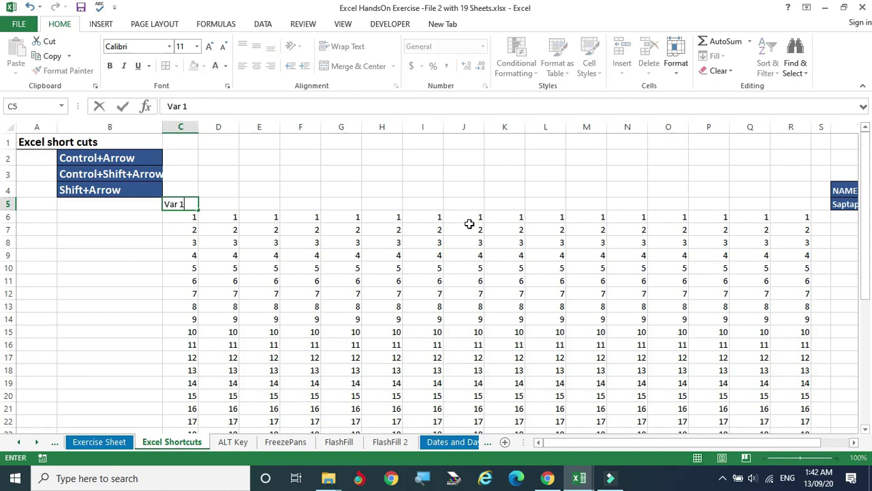
key(Return)
key(Up)
key(Right)
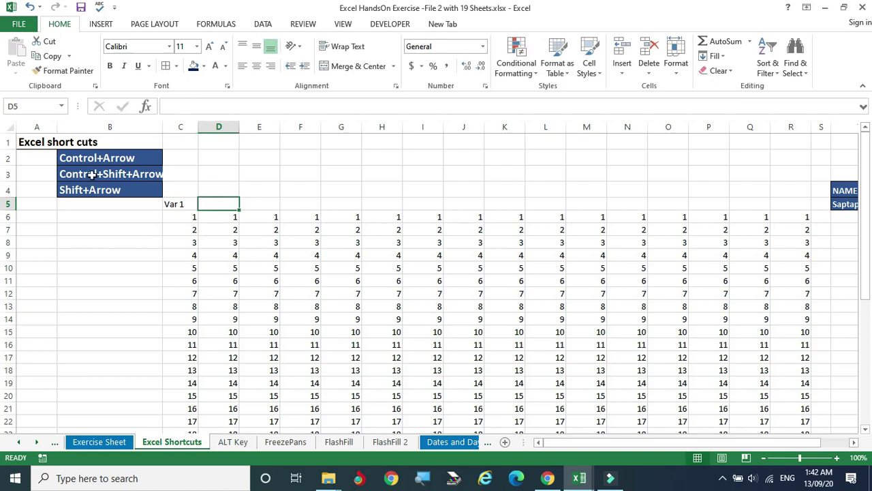
click(181, 203)
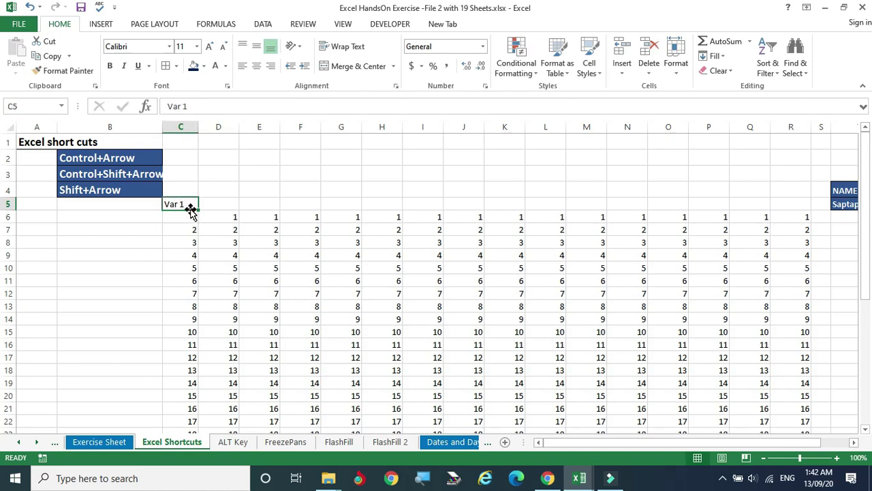
drag(196, 208, 806, 211)
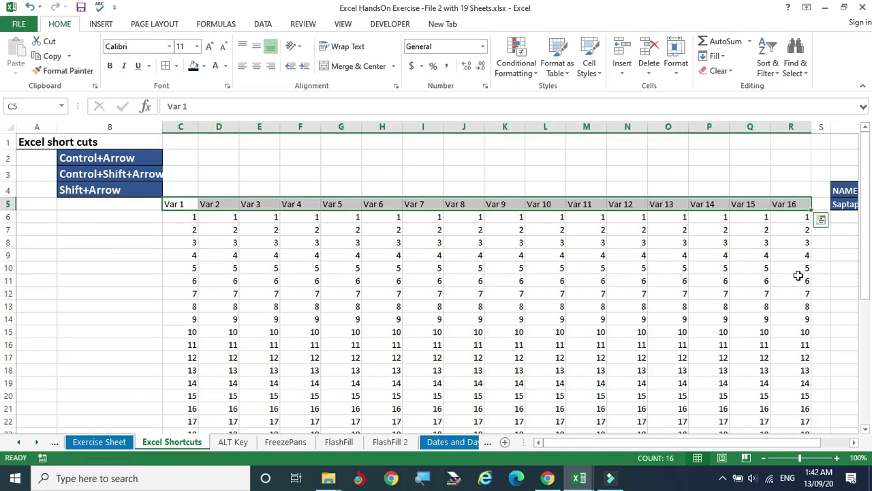
click(156, 306)
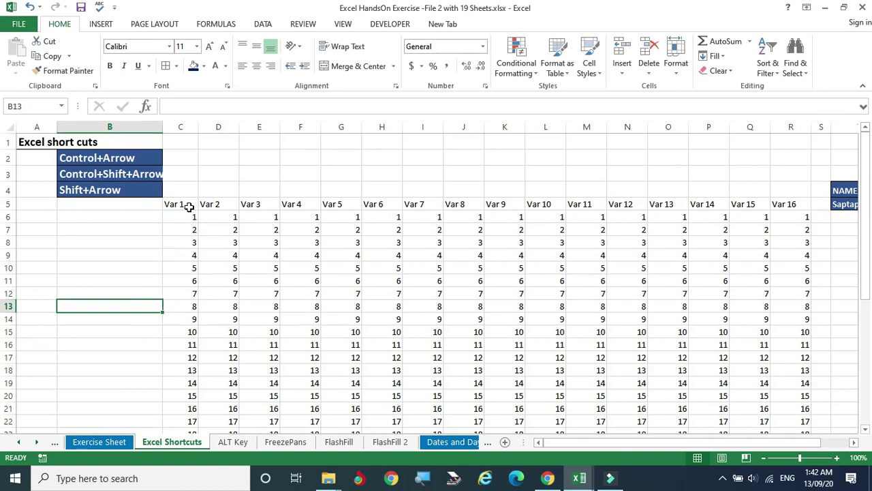
Make the Var 1–Var 16 headers bold and check both ends of the row.
drag(189, 205, 787, 202)
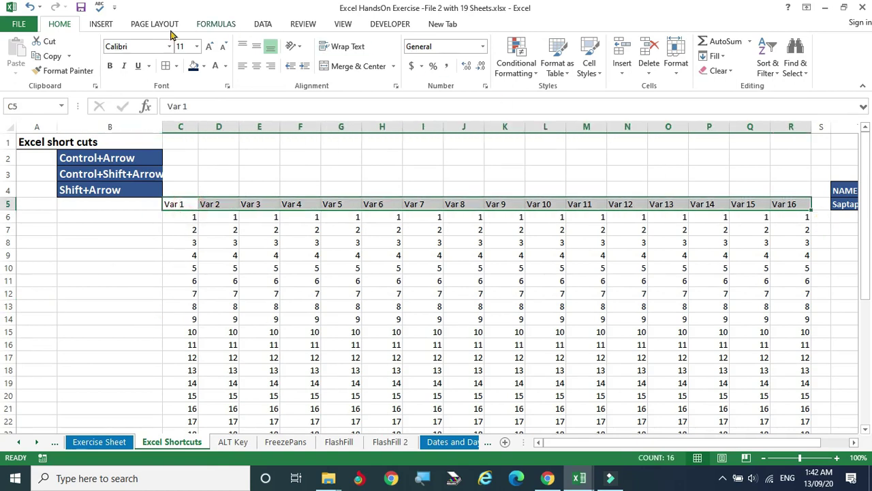
key(shift+BackSpace)
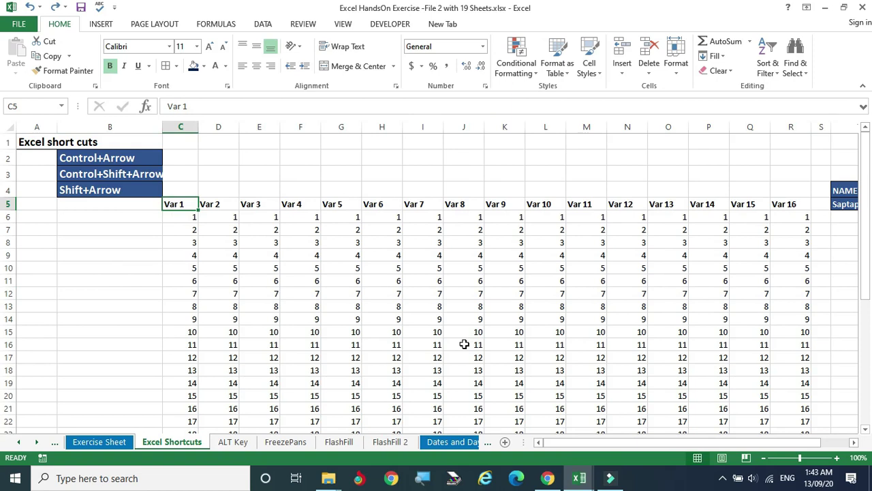
key(ctrl+Right)
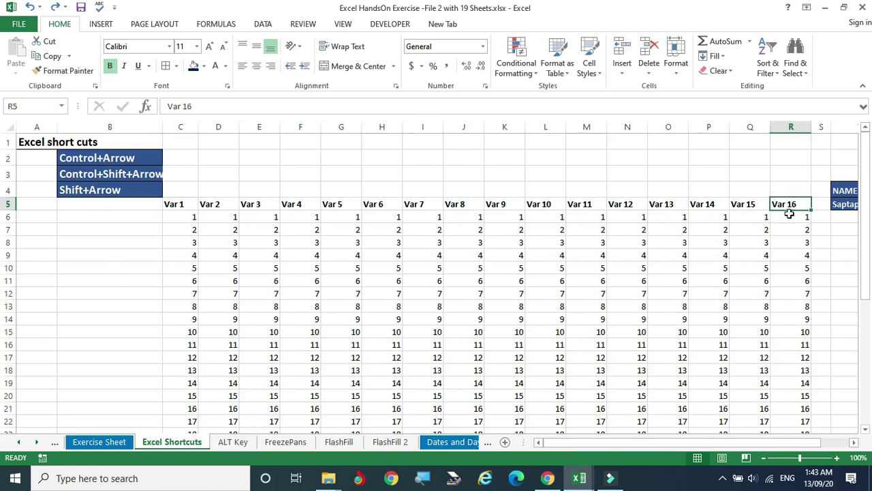
click(797, 204)
key(ctrl+Left)
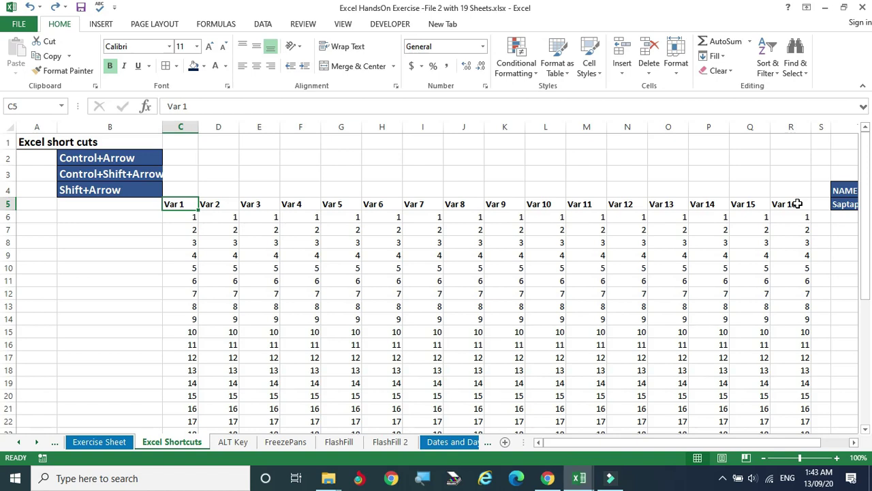
key(ctrl+Down)
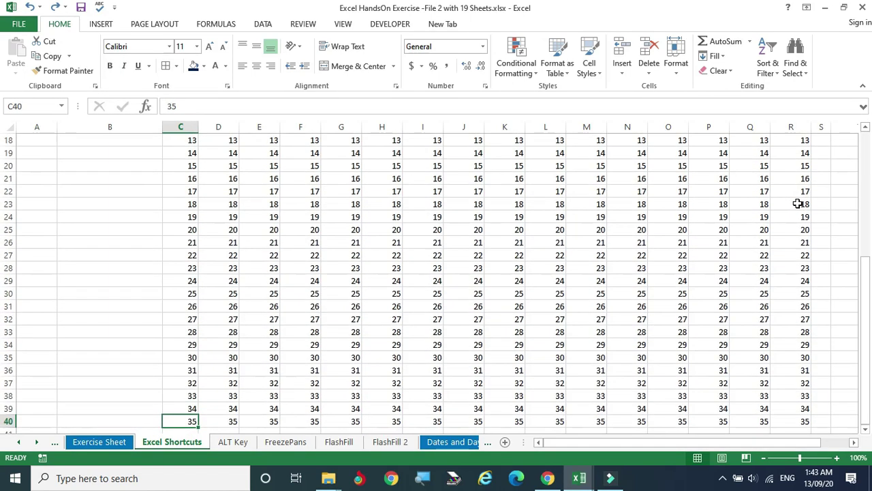
key(ctrl+Up)
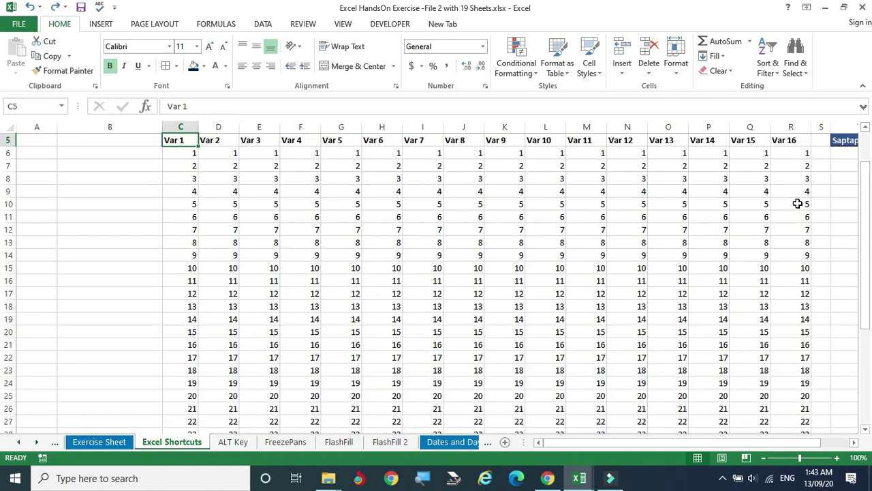
key(ctrl+Right)
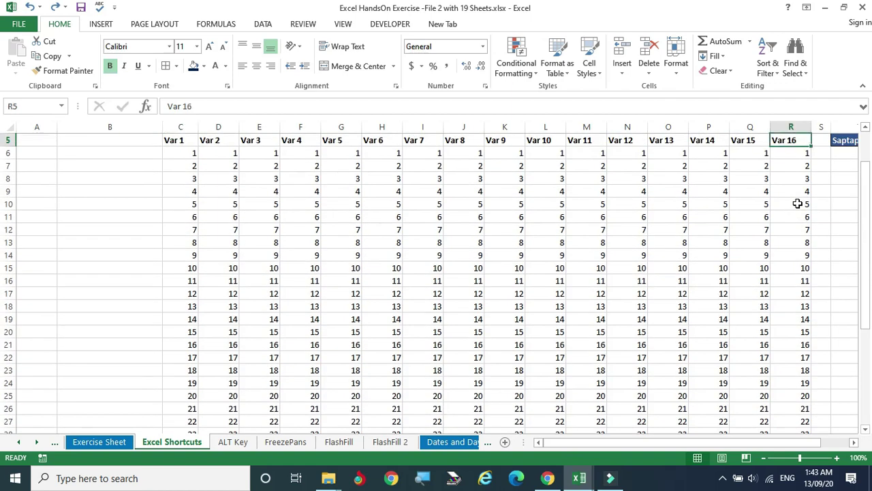
key(ctrl+Down)
key(ctrl+Left)
key(ctrl+Up)
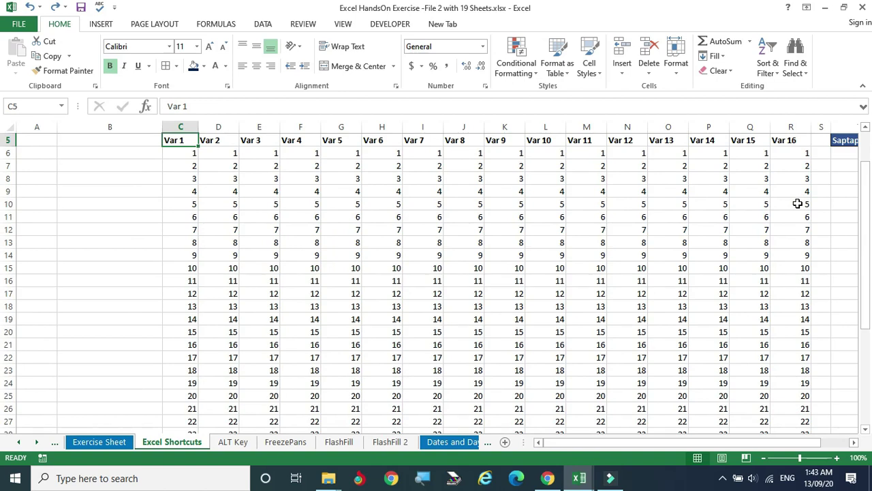
key(Up)
key(Up)
scroll(796, 202, up, 1)
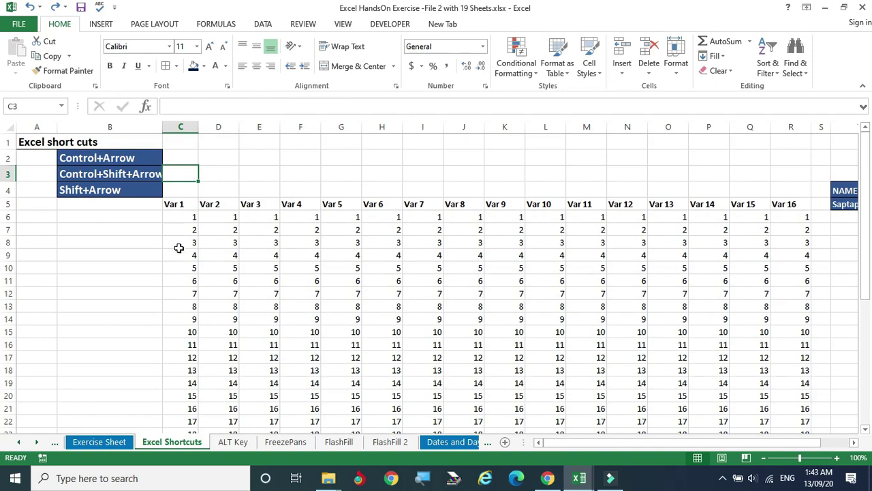
click(180, 204)
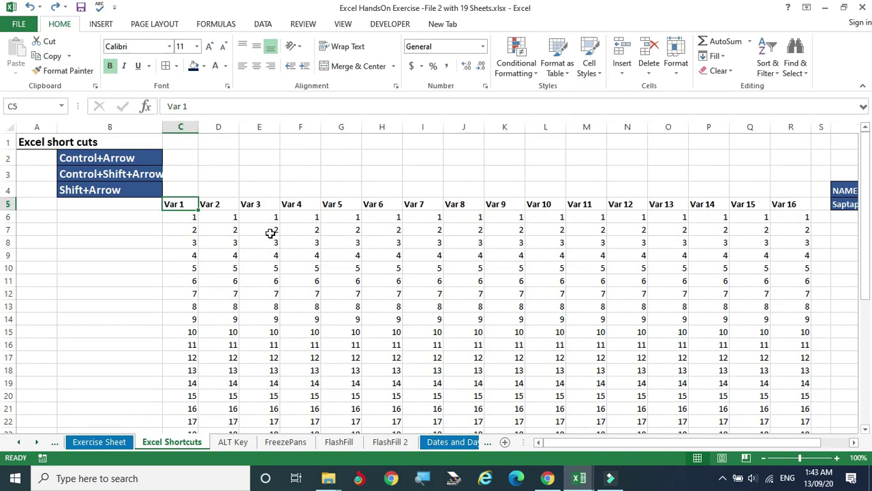
key(shift+Right)
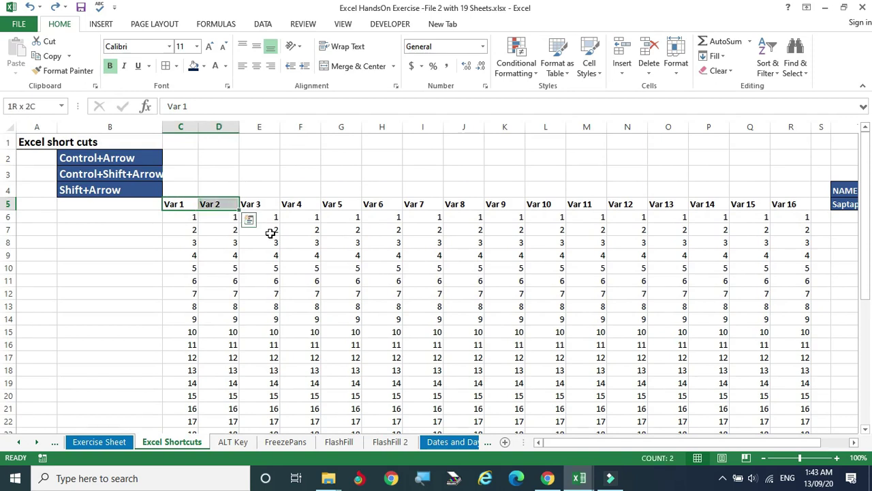
key(shift+Right)
key(shift+Right)
key(shift+Right)
key(shift+Right)
key(shift+Right)
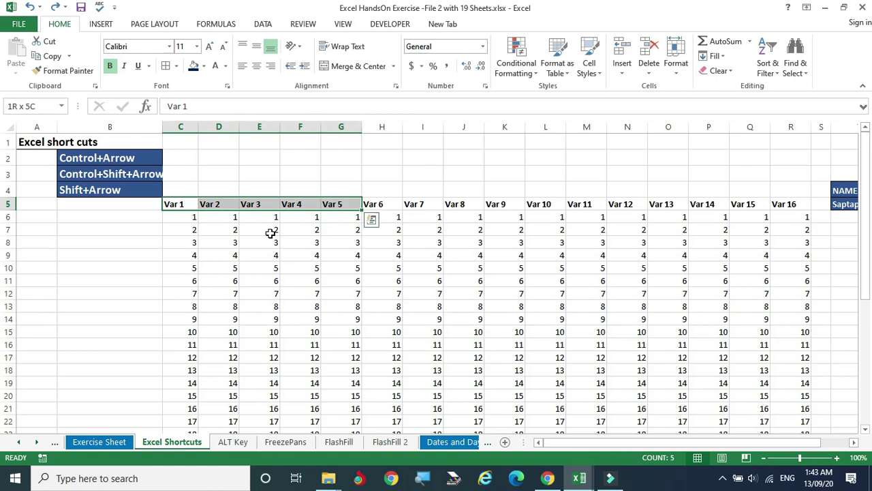
key(Left)
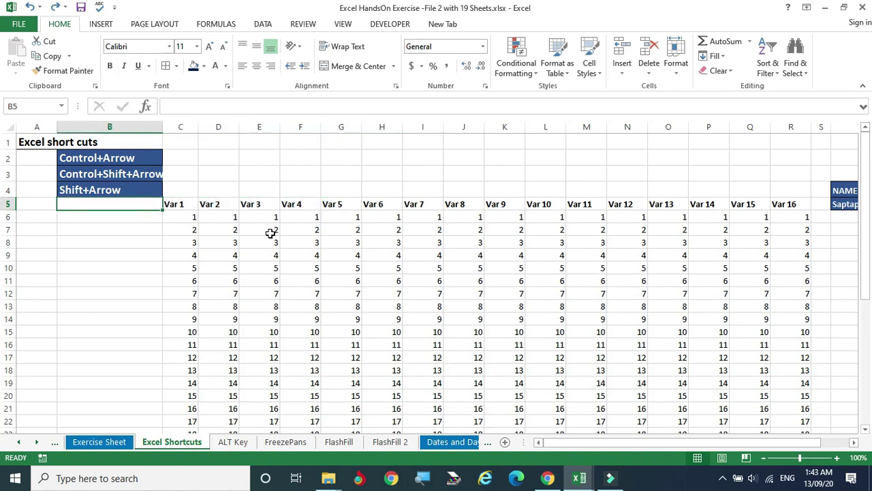
key(Right)
key(shift+Down)
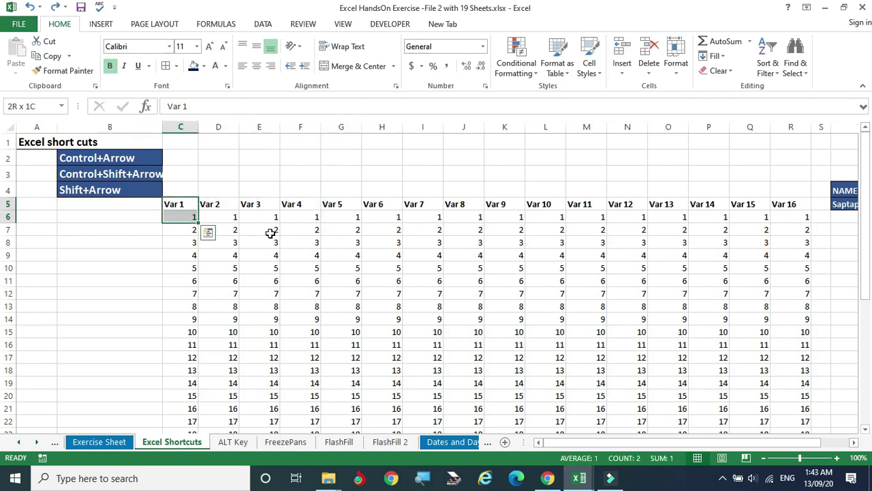
key(Up)
key(Down)
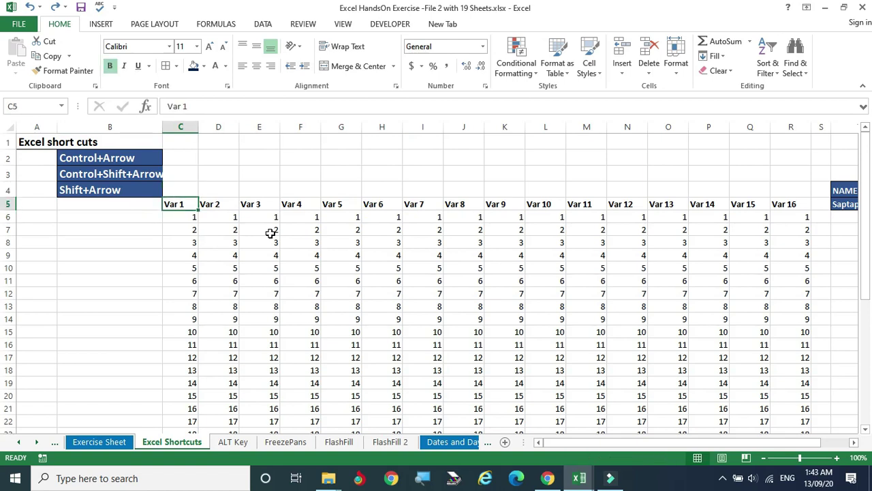
key(shift+Down)
key(shift+Down)
key(shift+Down)
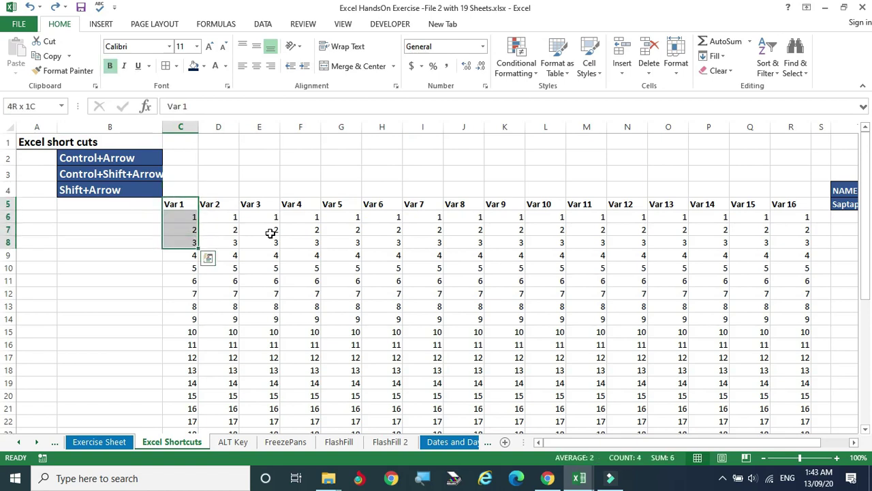
key(shift+Down)
key(shift+Down)
key(shift+Down)
key(shift+Down)
key(shift+Down)
key(shift+Down)
key(shift+Down)
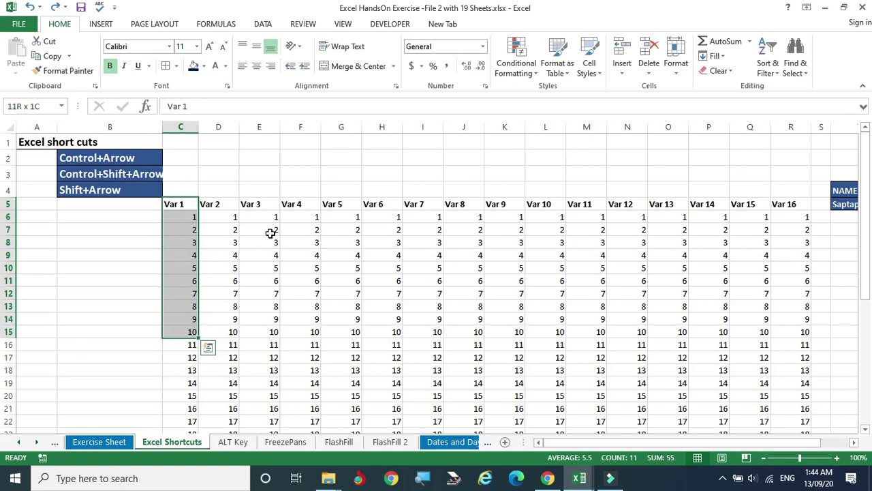
key(shift+Right)
key(shift+Right)
key(shift+Right)
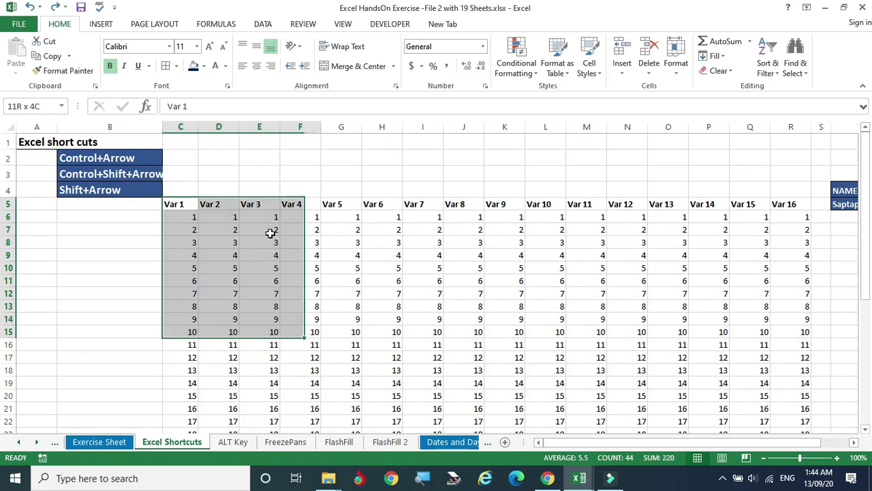
key(shift+Right)
key(shift+Right)
key(shift+Right)
key(shift+Right)
key(shift+Right)
key(shift+Right)
key(shift+Right)
key(shift+Right)
key(shift+Right)
key(shift+Right)
key(shift+Right)
key(shift+Right)
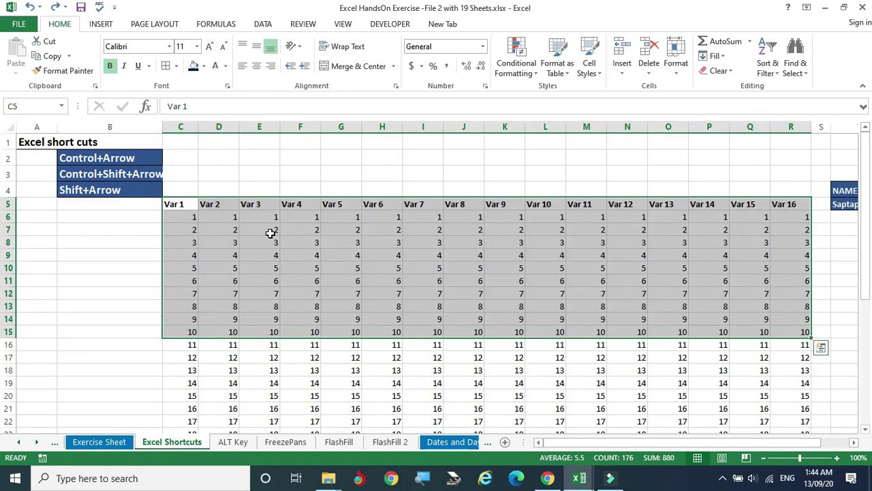
key(shift+BackSpace)
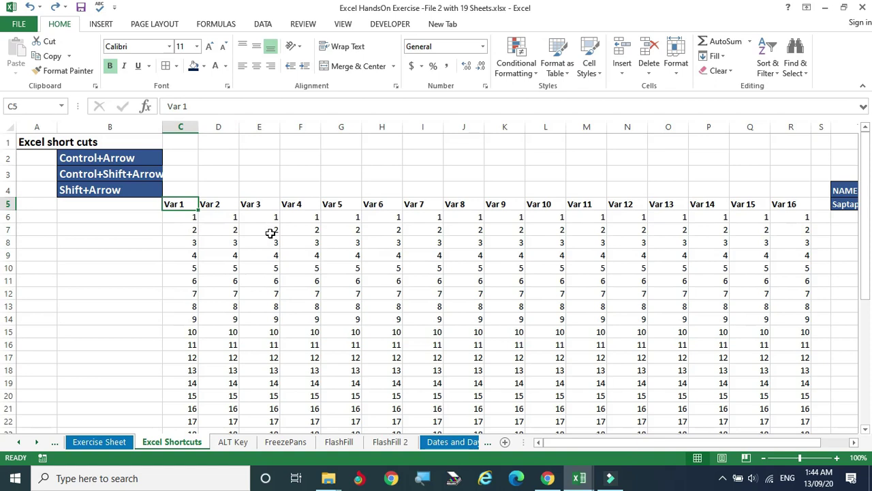
key(ctrl+shift+Right)
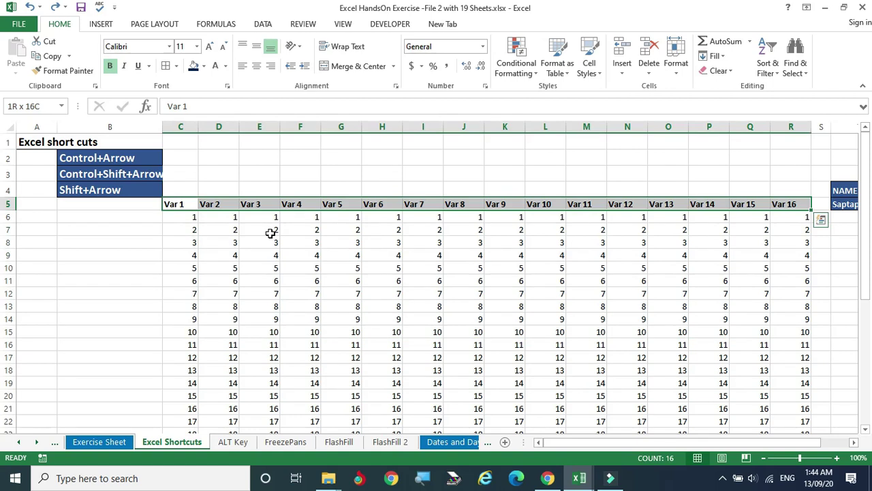
key(ctrl+shift+Down)
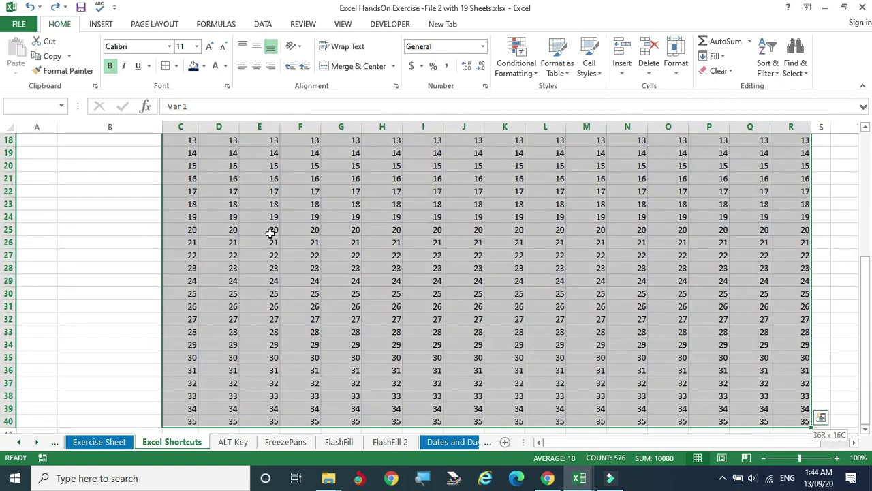
key(ctrl+Right)
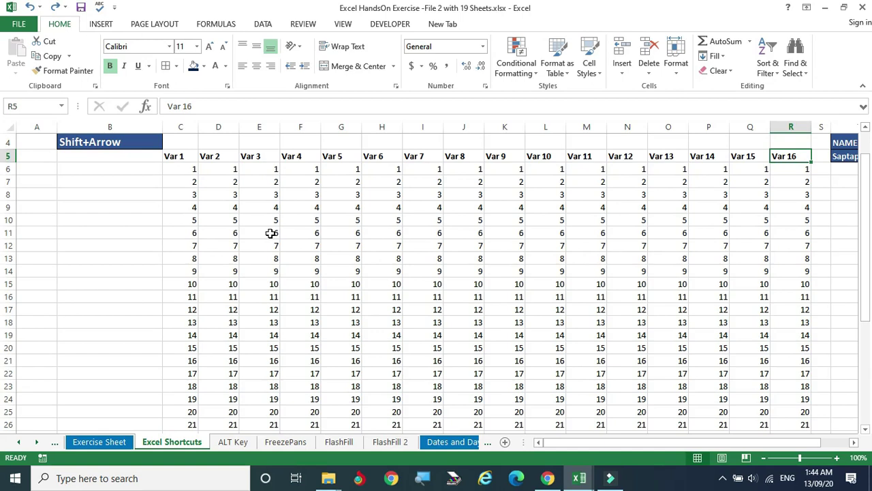
key(Up)
key(Up)
key(Up)
key(Up)
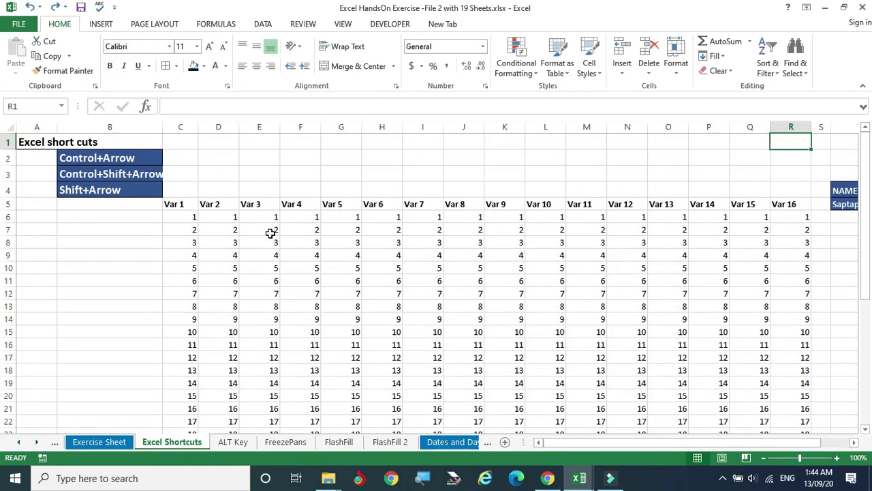
In Chrome, go back to the Google Images results for 'excel shortcut keys pdf'.
click(548, 479)
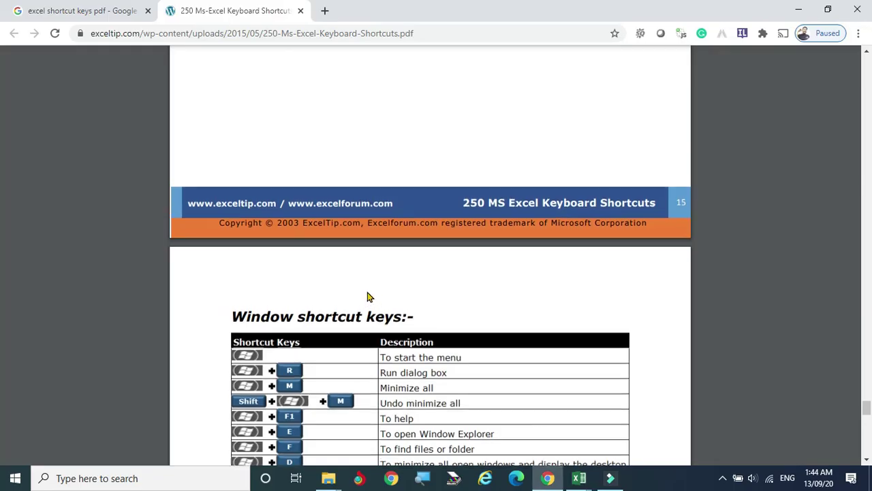
scroll(368, 296, up, 10)
scroll(368, 296, up, 10)
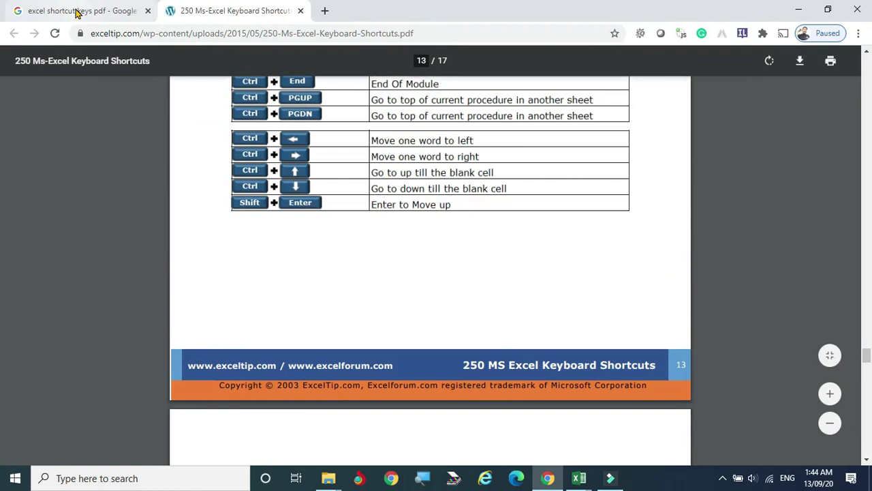
click(75, 11)
click(13, 33)
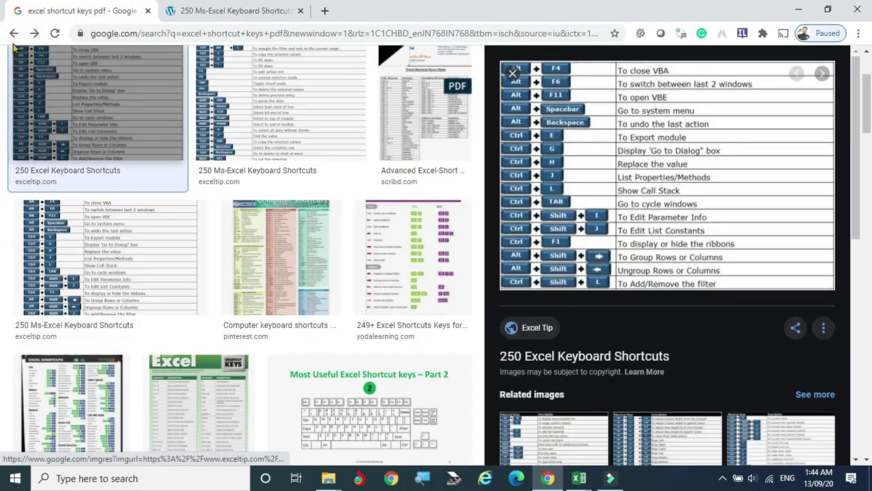
click(13, 33)
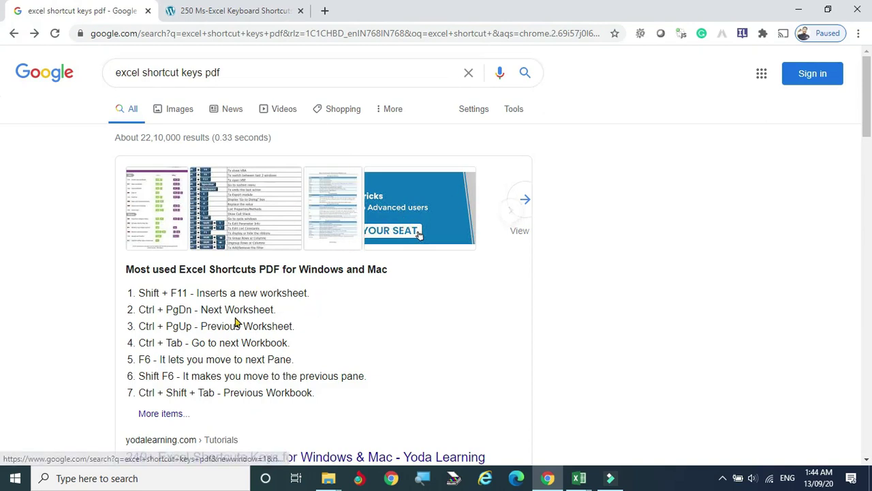
click(232, 228)
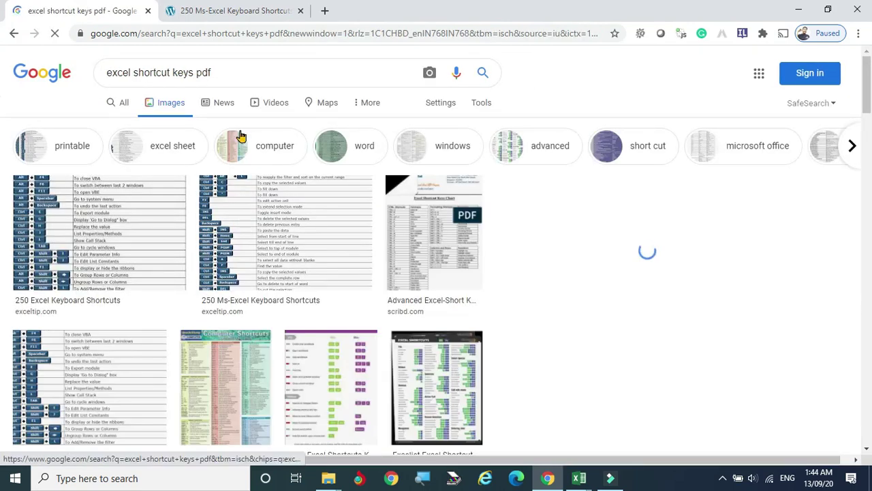
Browse the 250 Excel Keyboard Shortcuts page's File Commands table, then return to Excel.
click(252, 14)
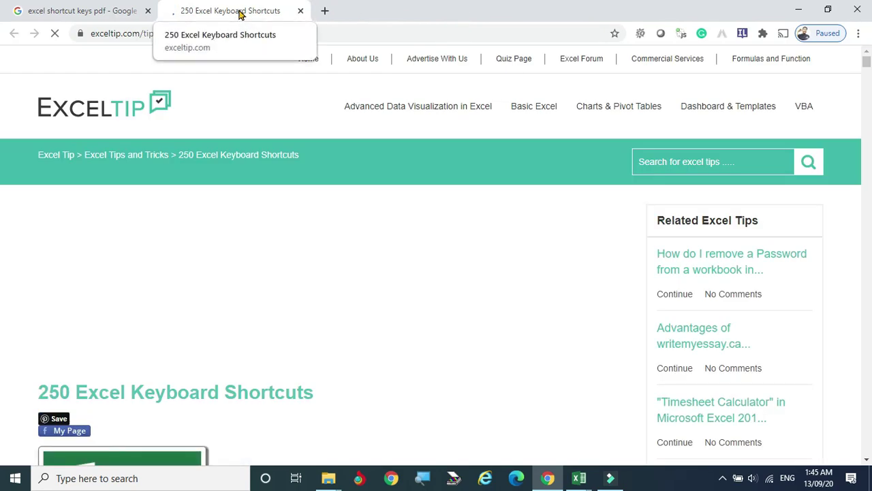
click(240, 17)
scroll(267, 240, down, 10)
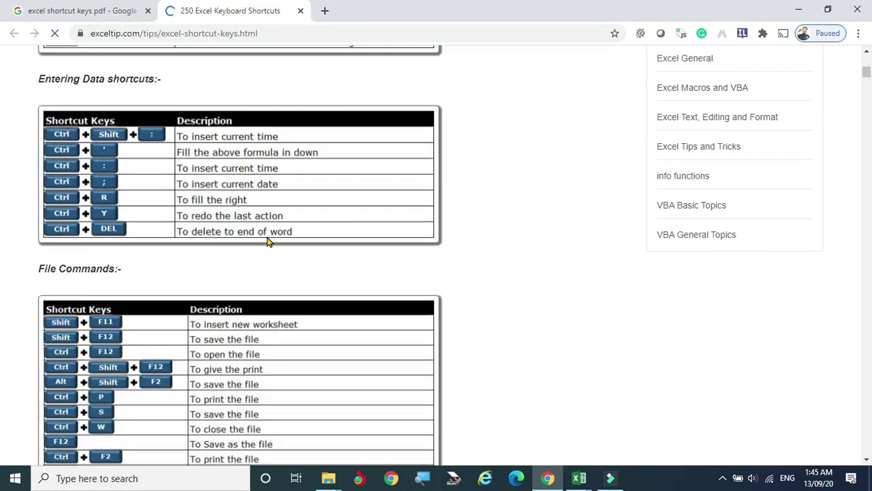
scroll(132, 272, down, 2)
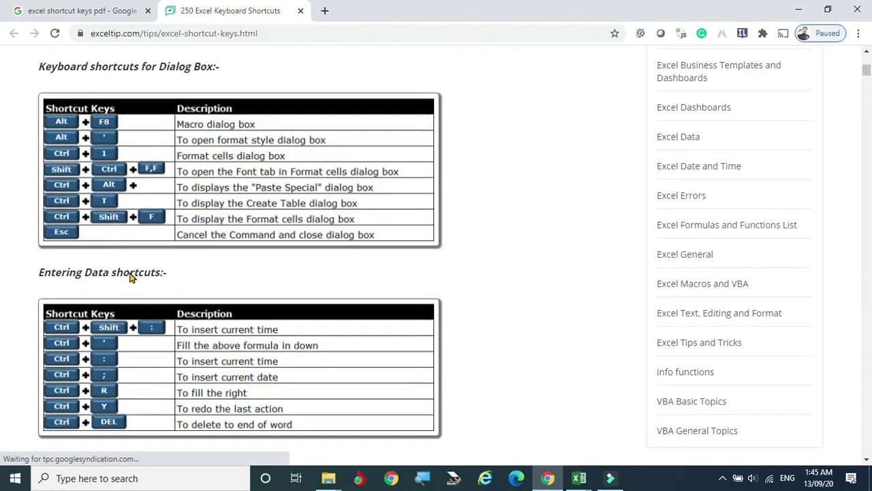
scroll(130, 271, up, 4)
scroll(129, 271, down, 4)
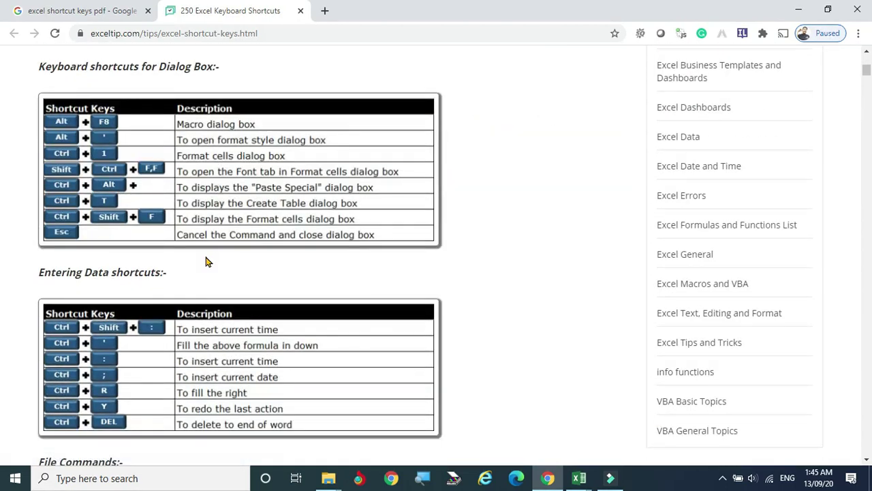
scroll(221, 199, down, 16)
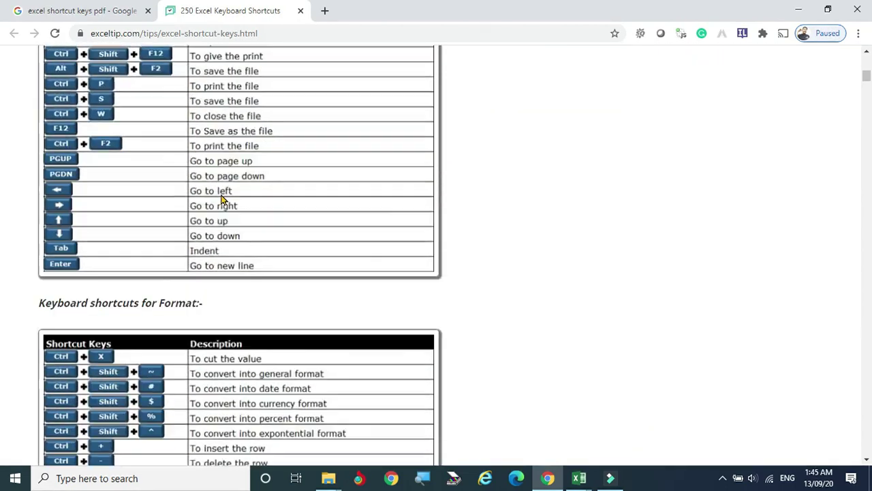
scroll(220, 199, up, 6)
scroll(221, 199, up, 5)
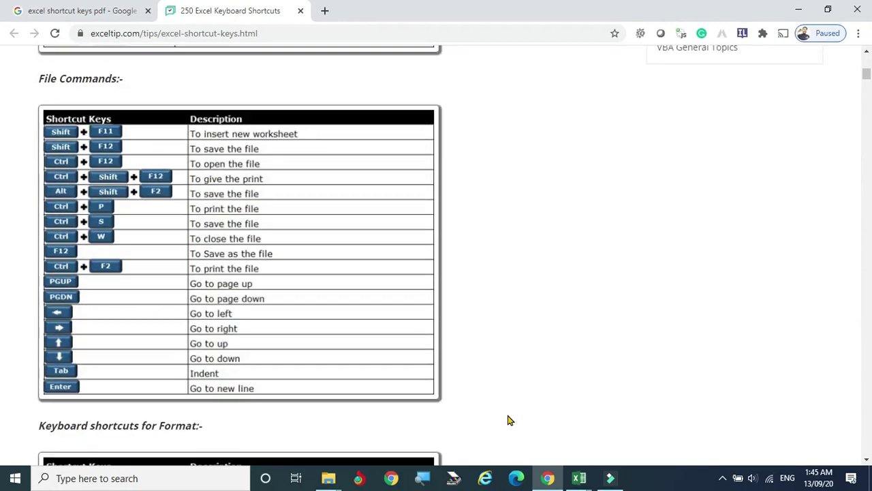
mouse_move(581, 479)
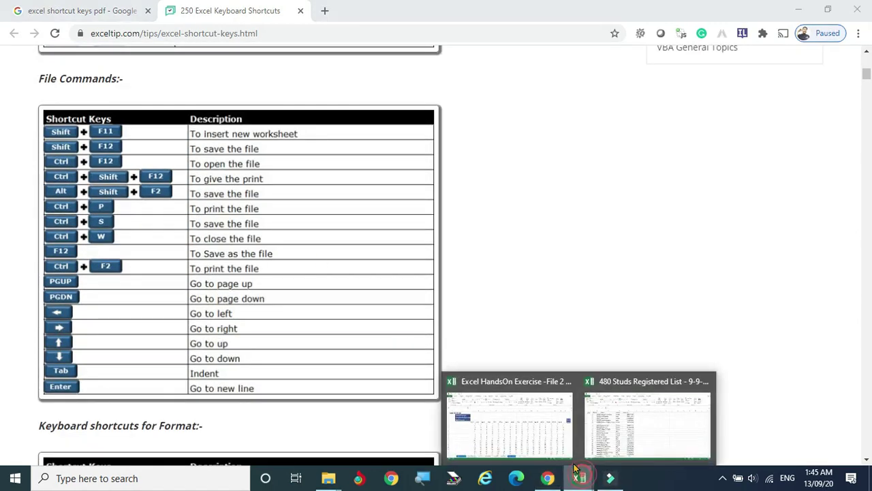
click(518, 432)
Hide column T, which holds the NAME entry, so column S sits beside U.
scroll(871, 379, right, 6)
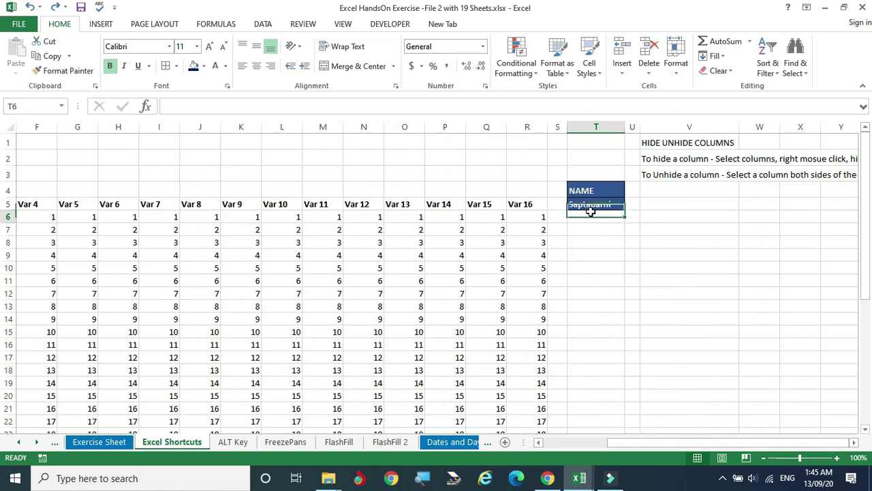
drag(584, 195, 584, 211)
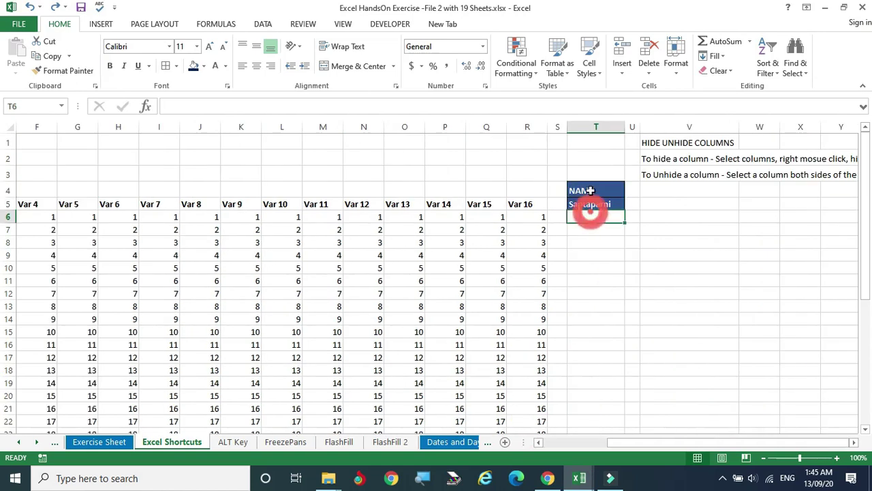
click(597, 126)
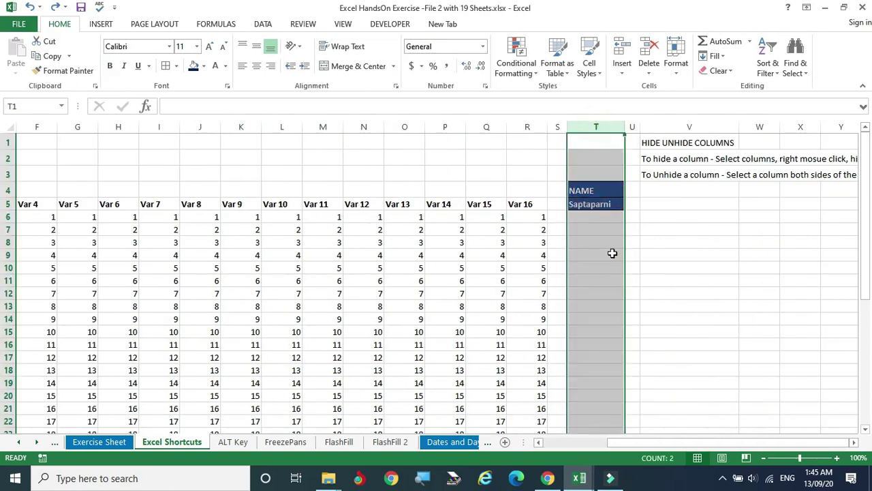
click(708, 270)
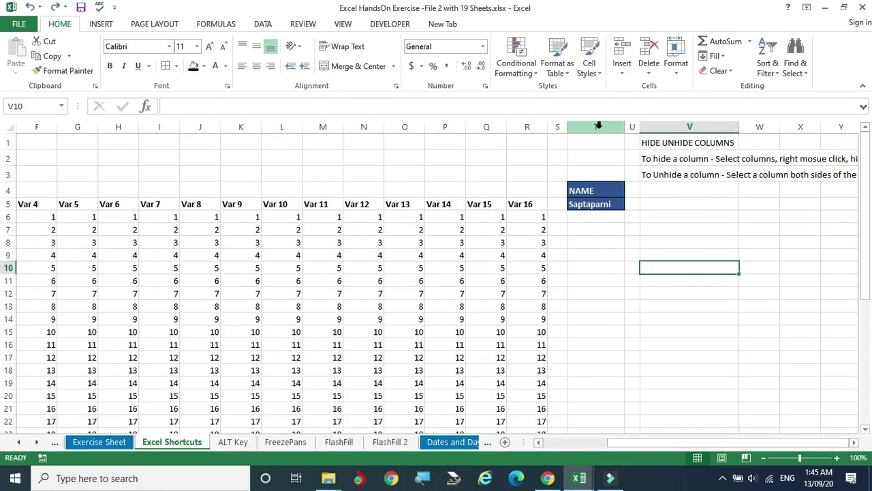
click(596, 127)
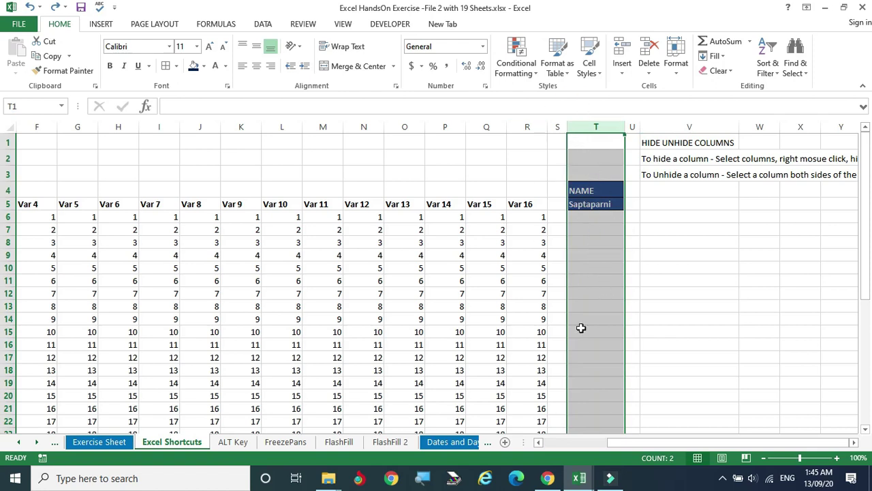
right_click(583, 259)
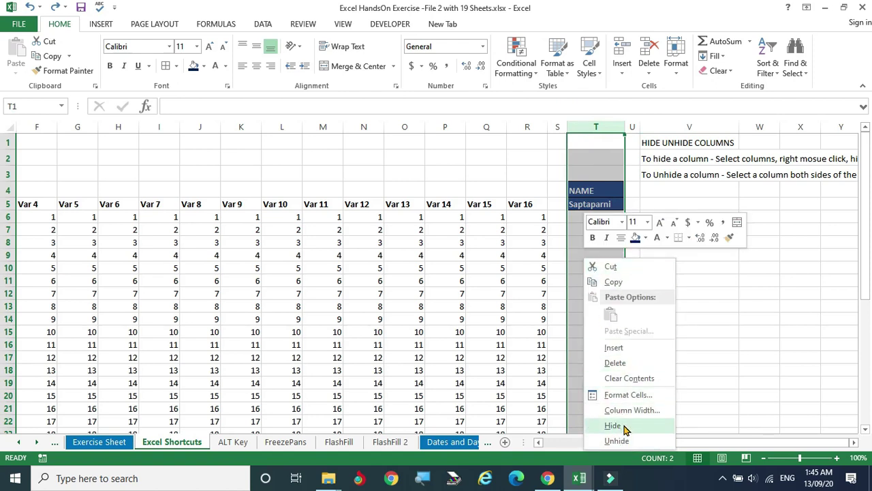
click(614, 426)
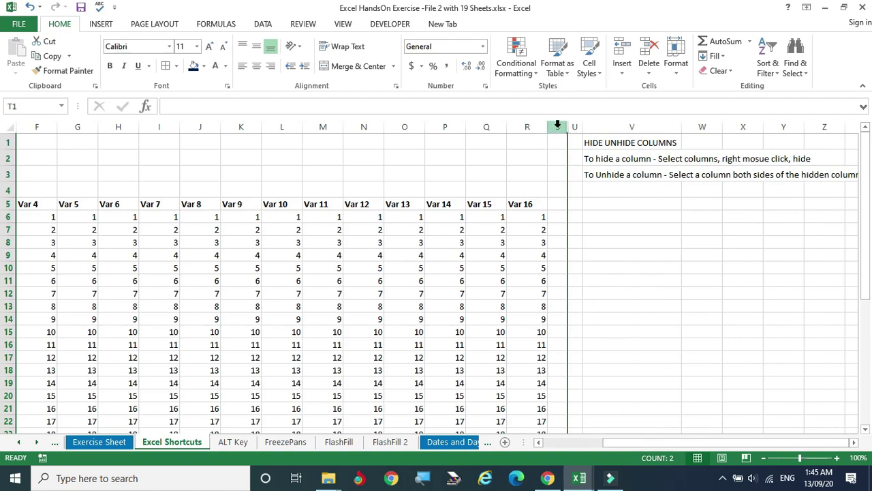
Unhide column T by selecting the surrounding columns S to U.
drag(558, 124, 575, 127)
right_click(566, 204)
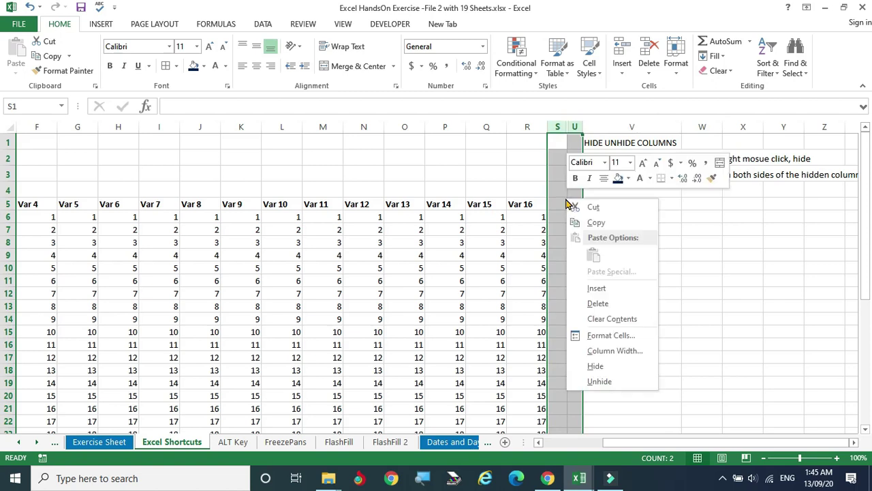
click(599, 381)
click(729, 251)
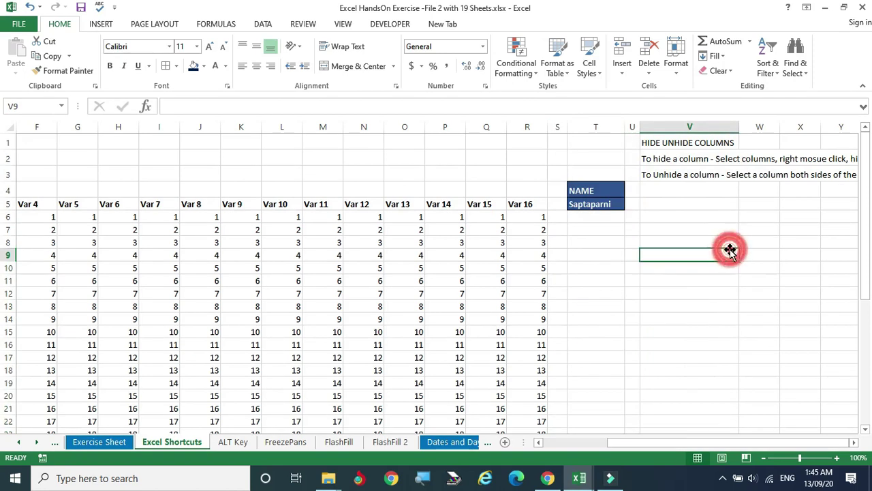
Hide column T again.
click(590, 124)
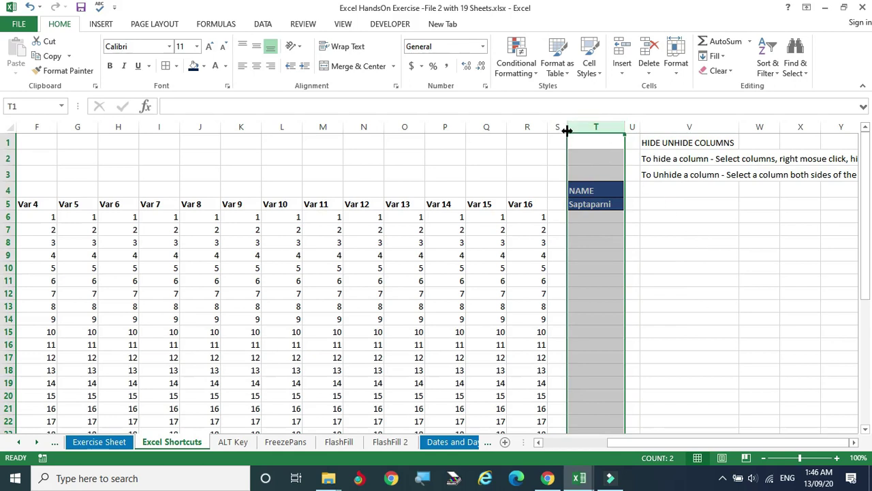
click(695, 248)
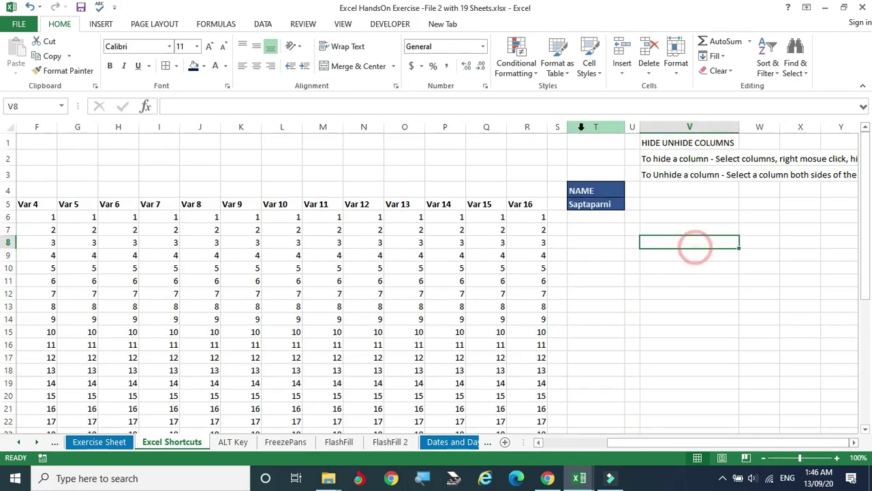
click(596, 125)
right_click(591, 246)
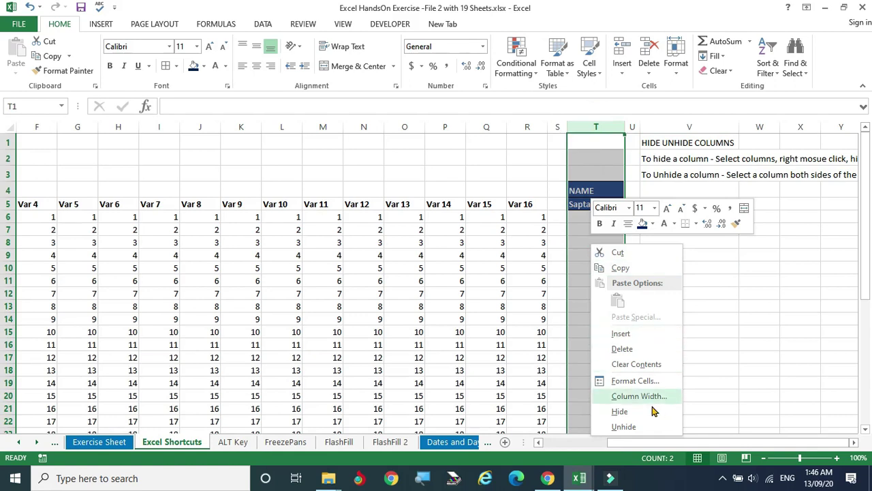
click(619, 411)
Unhide column T once more, then switch to the ALT Key sheet.
drag(556, 124, 572, 125)
click(674, 255)
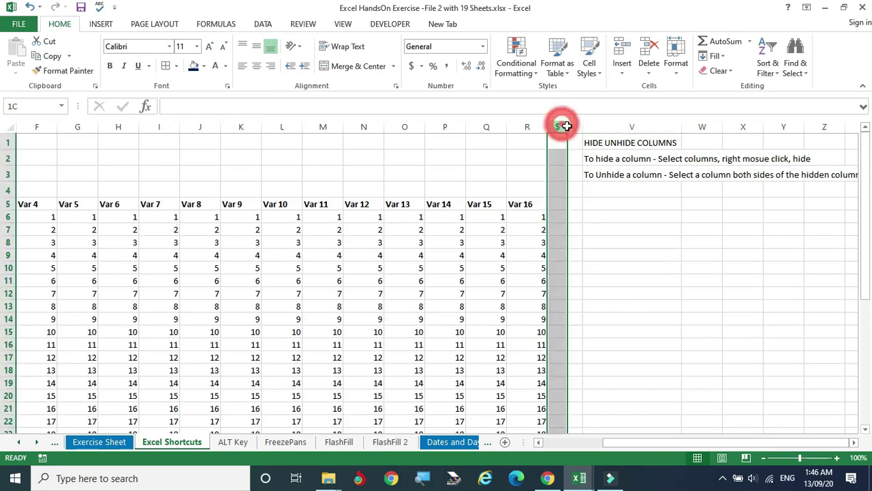
right_click(570, 191)
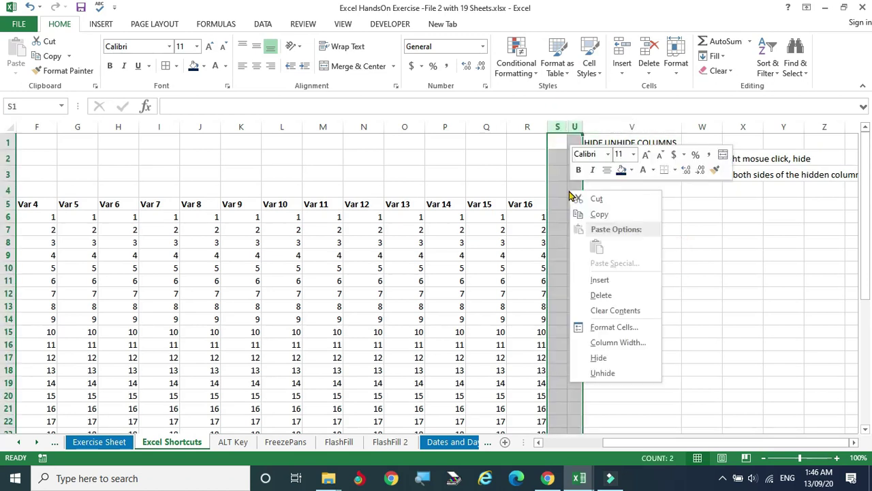
click(603, 373)
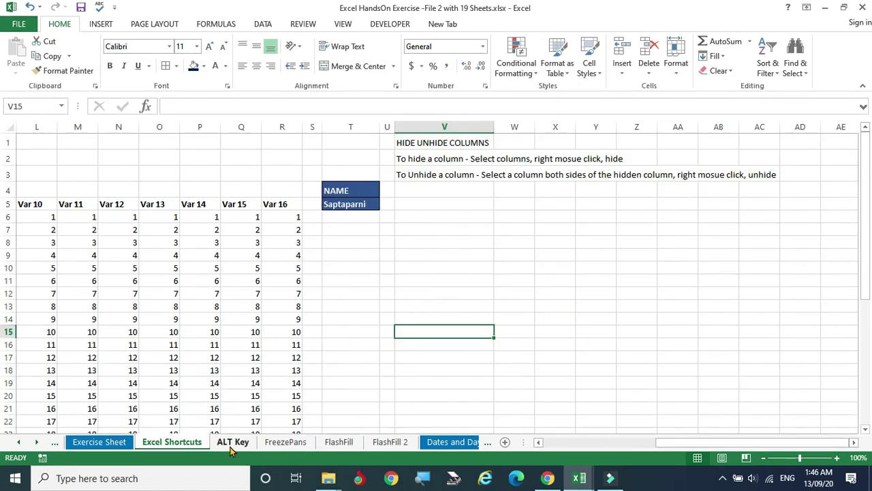
click(232, 443)
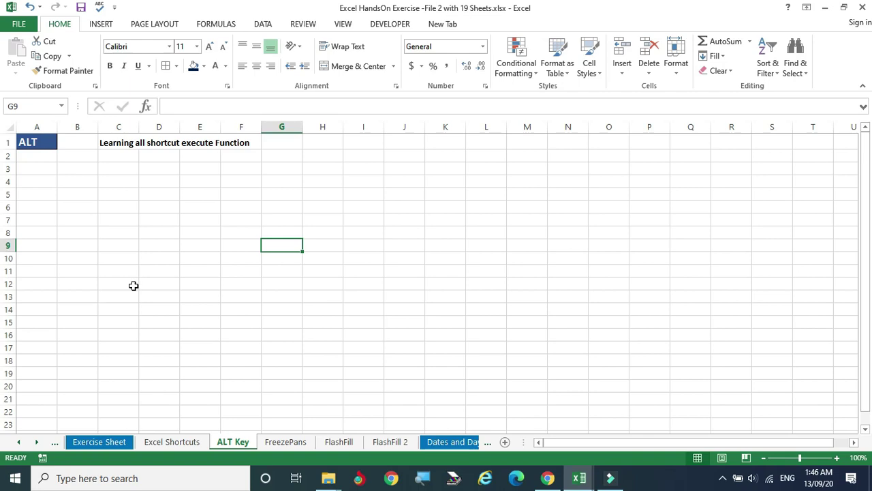
key(alt)
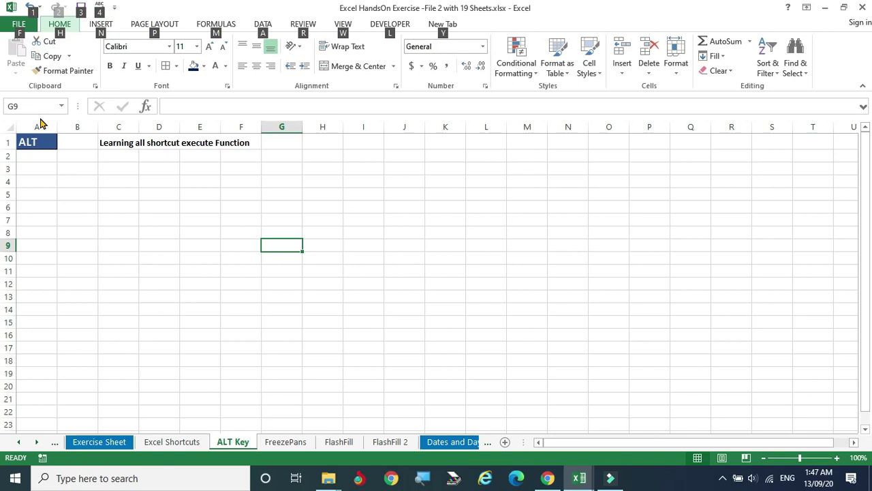
key(f)
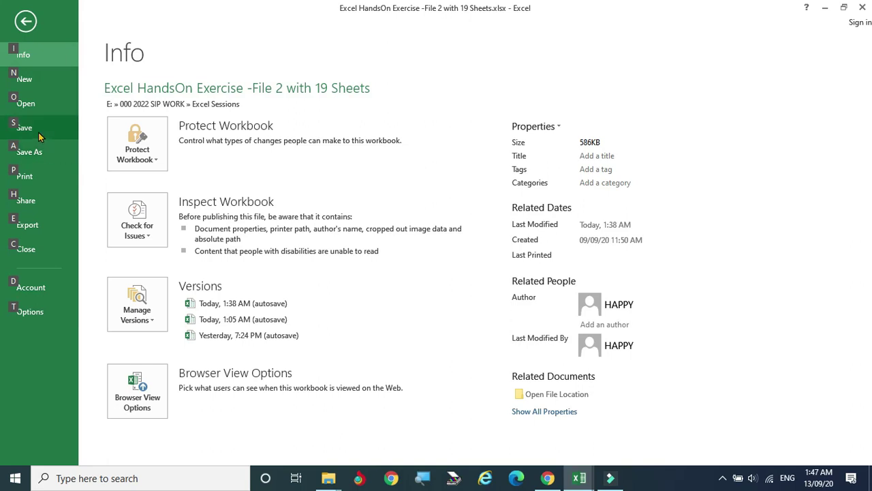
key(Escape)
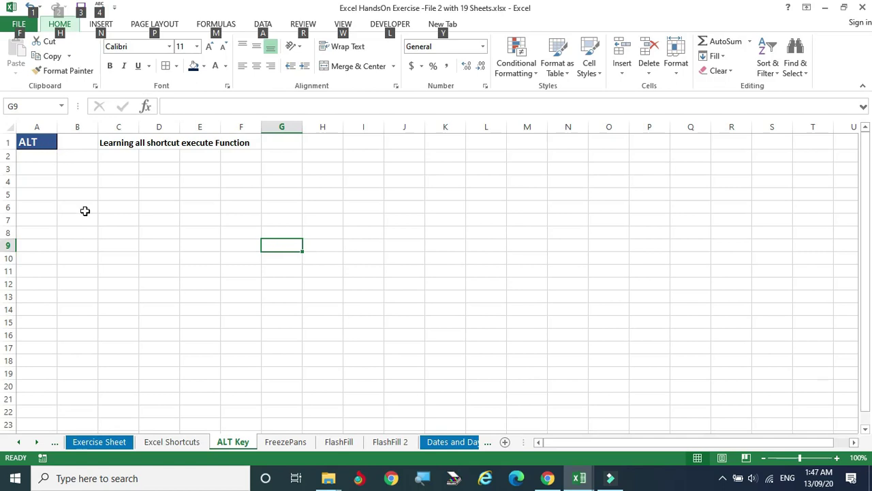
key(Escape)
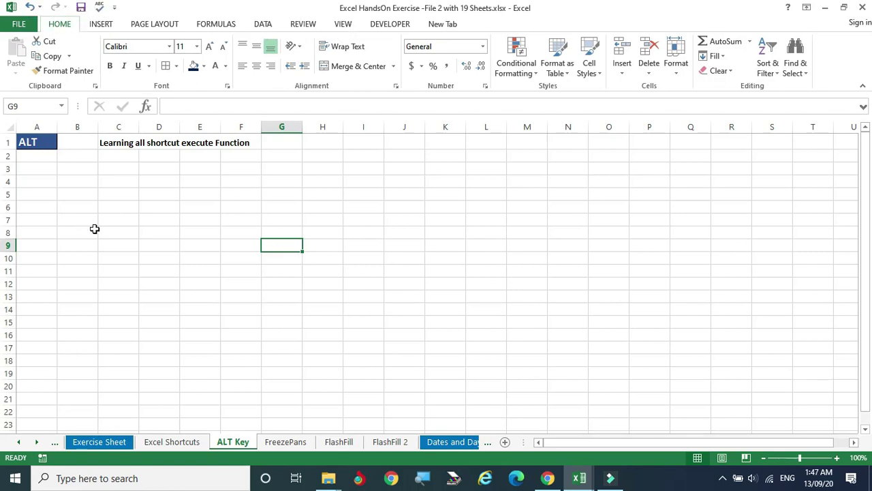
key(alt+f)
key(Escape)
key(alt+f)
key(a)
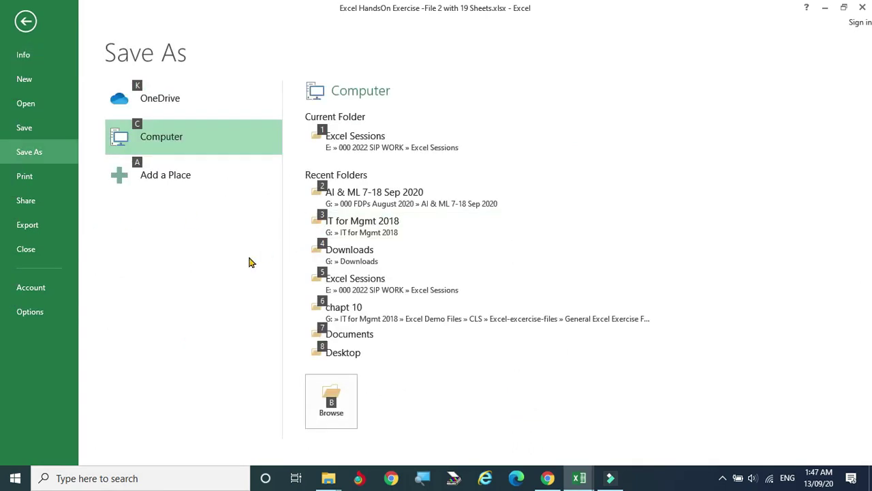
key(Escape)
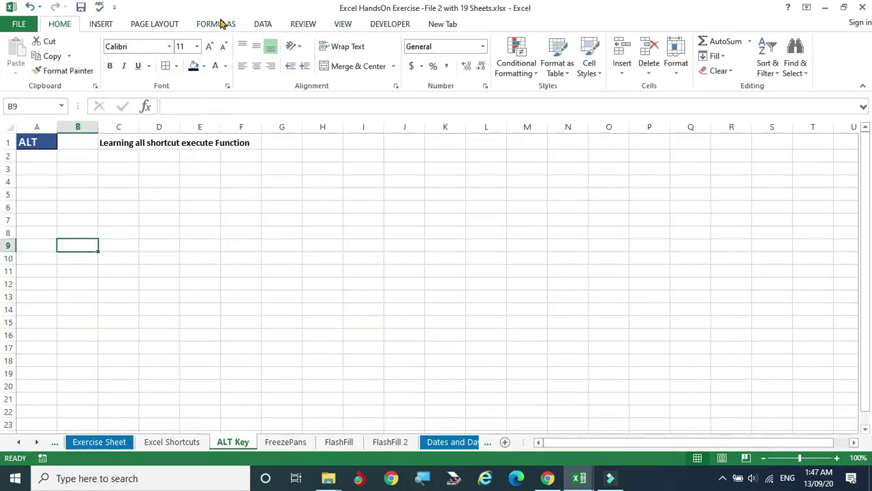
Show the FORMULAS ribbon and its KeyTips, then open the FreezePans sheet of Titanic data.
click(222, 25)
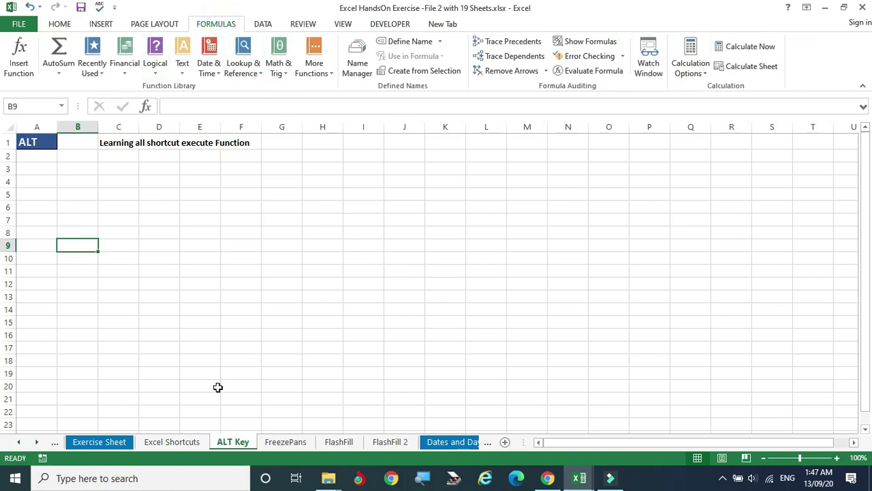
key(alt)
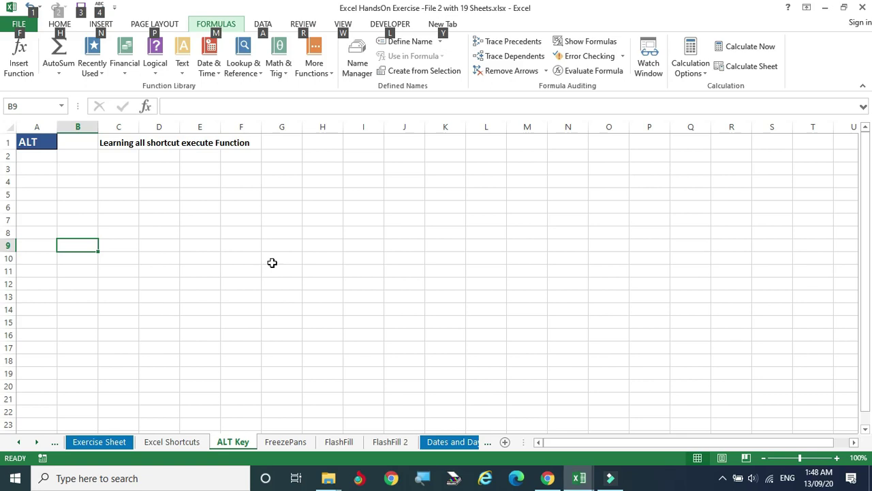
click(294, 389)
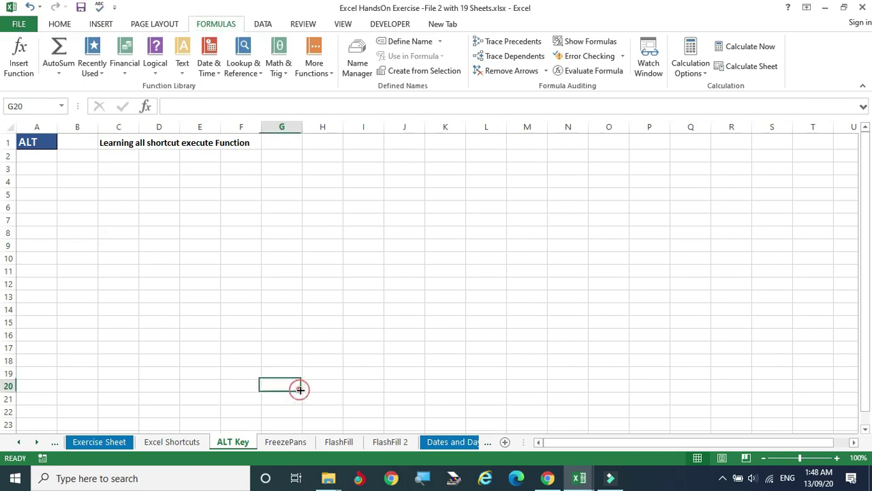
click(285, 442)
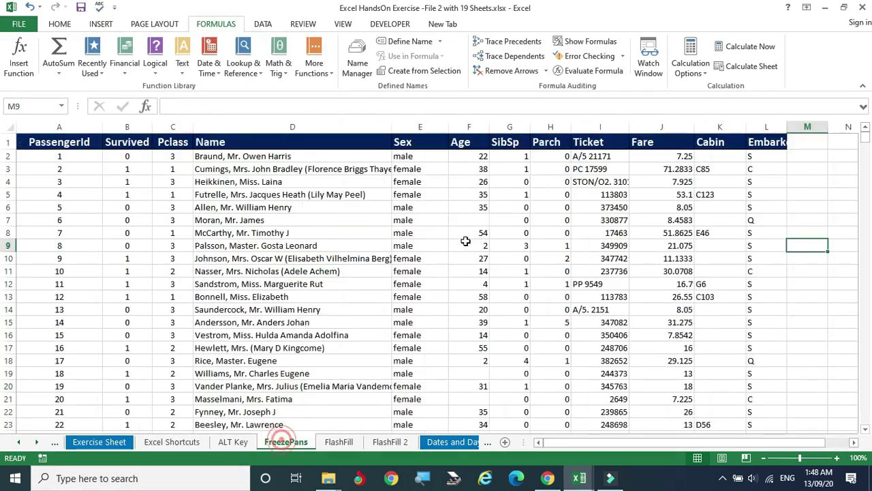
click(466, 269)
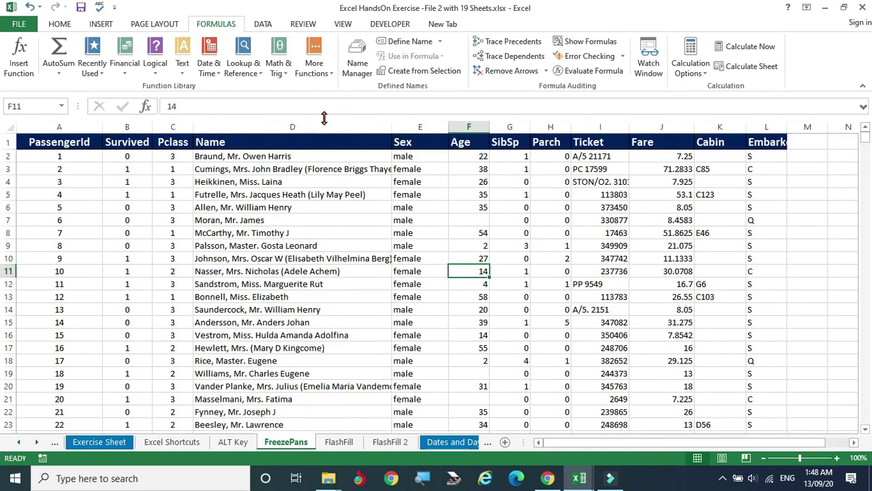
click(314, 126)
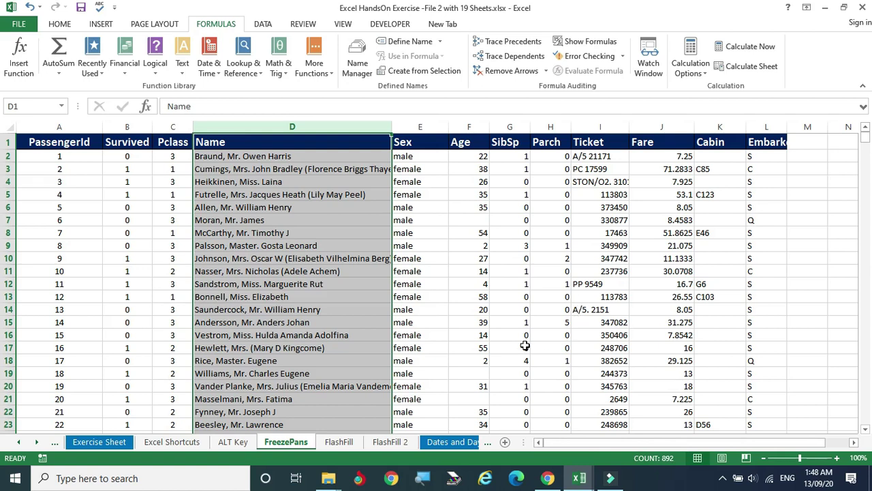
click(504, 361)
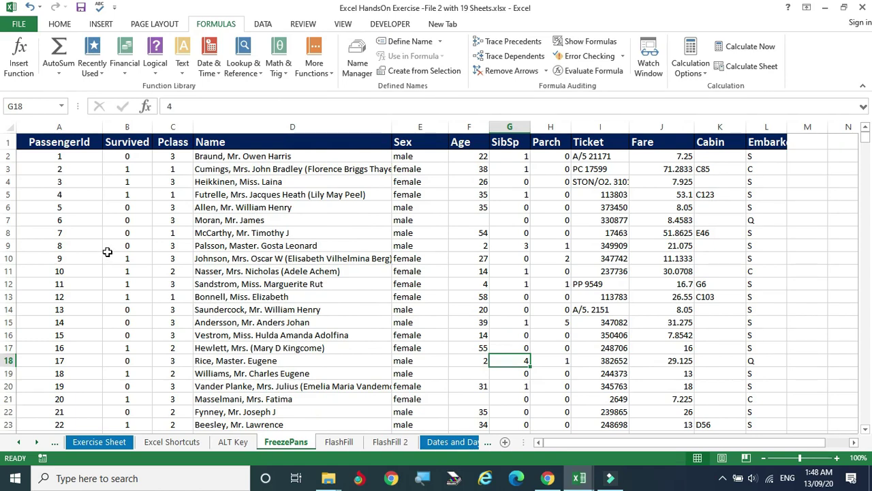
scroll(269, 167, down, 16)
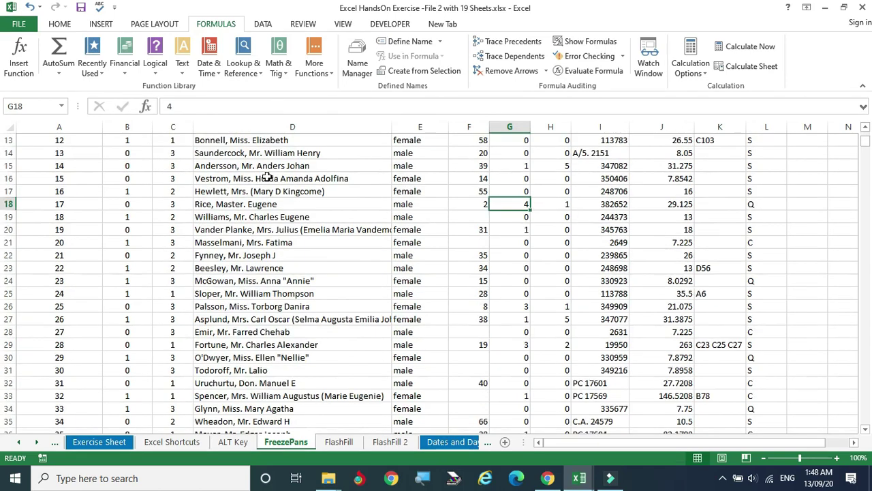
scroll(267, 177, down, 9)
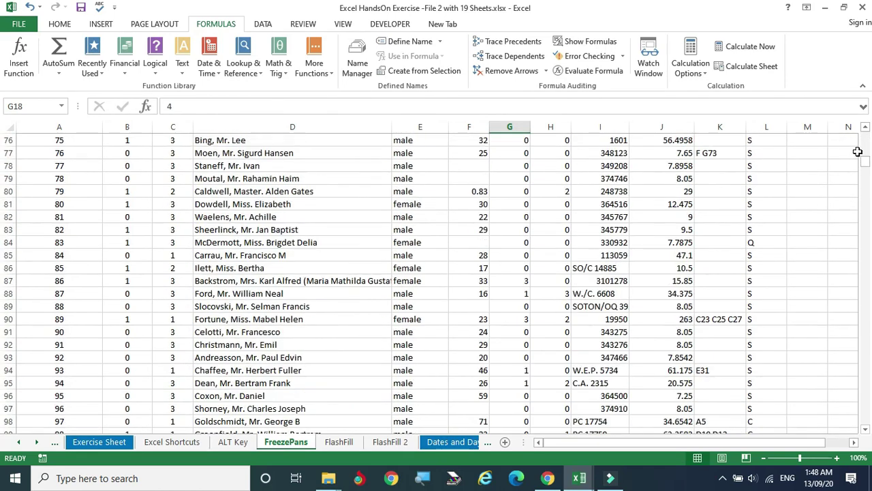
drag(868, 162, 862, 441)
scroll(249, 275, down, 5)
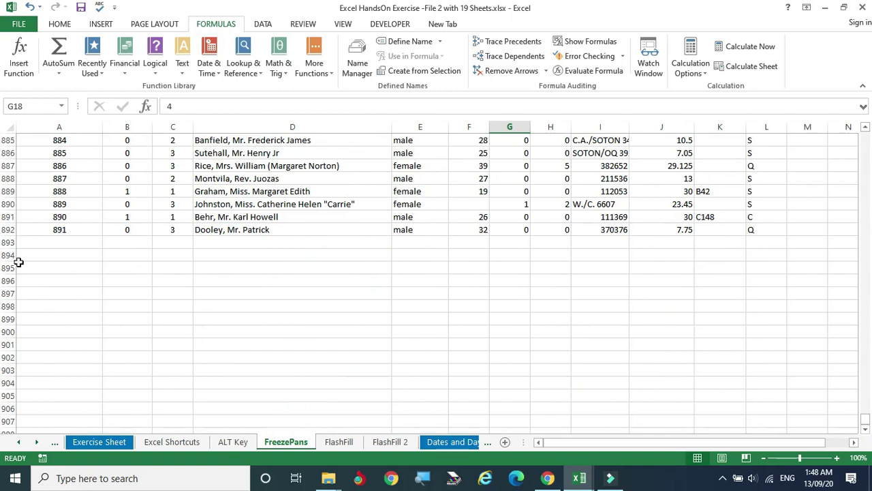
click(8, 229)
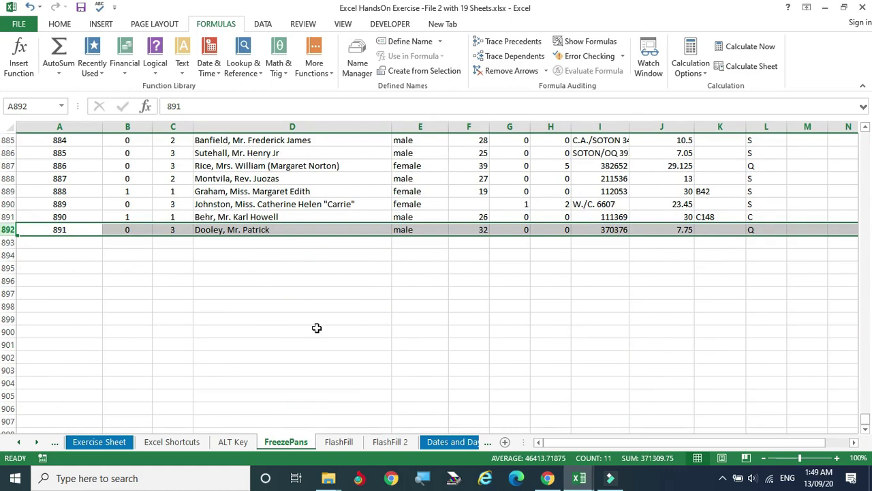
key(ctrl+Home)
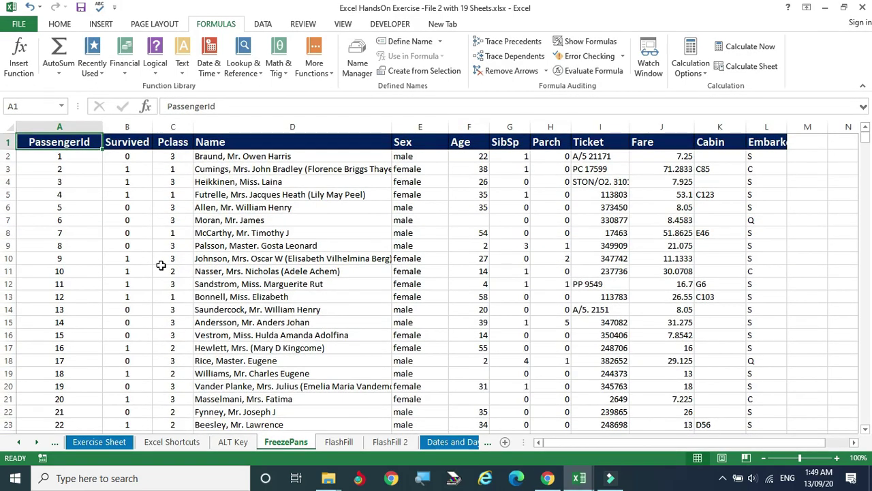
Browse Titanic table cells from B10 to C19 and A1, then return to the HOME ribbon.
click(138, 255)
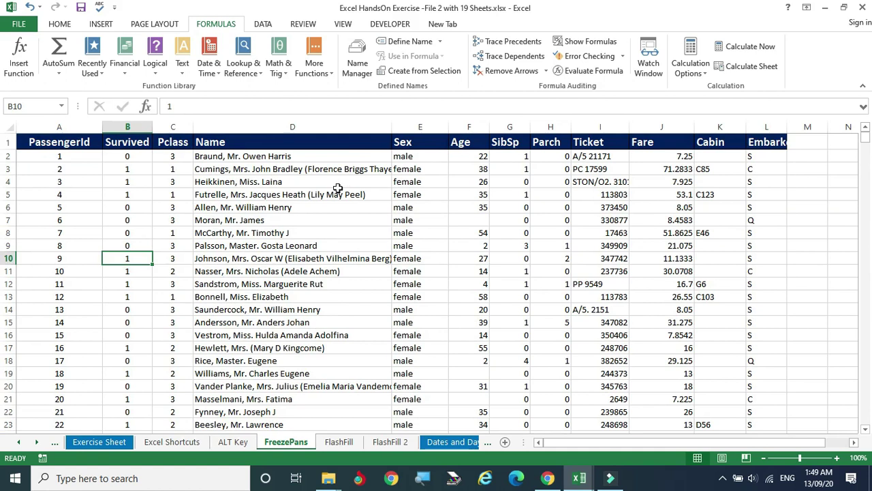
scroll(338, 189, down, 4)
click(117, 216)
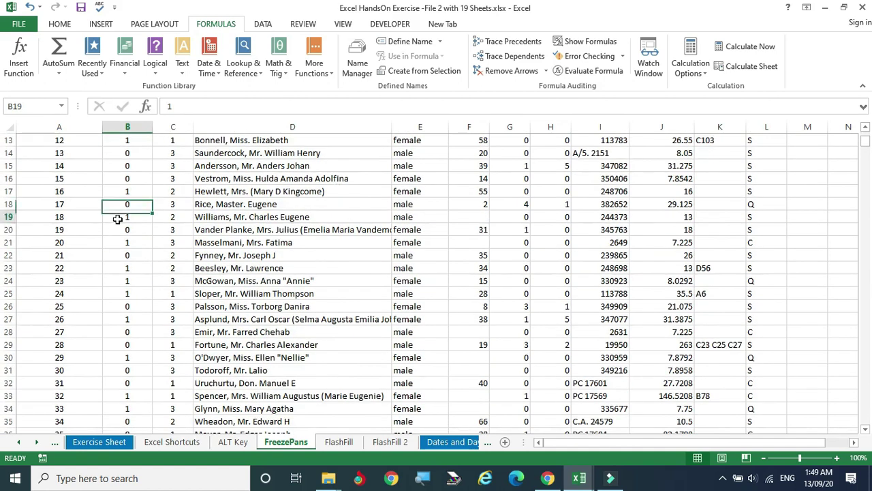
click(168, 218)
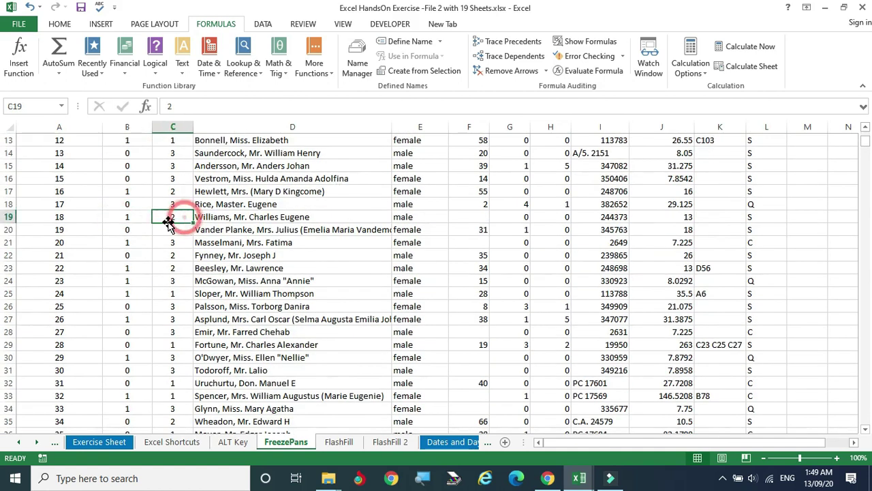
scroll(169, 219, up, 4)
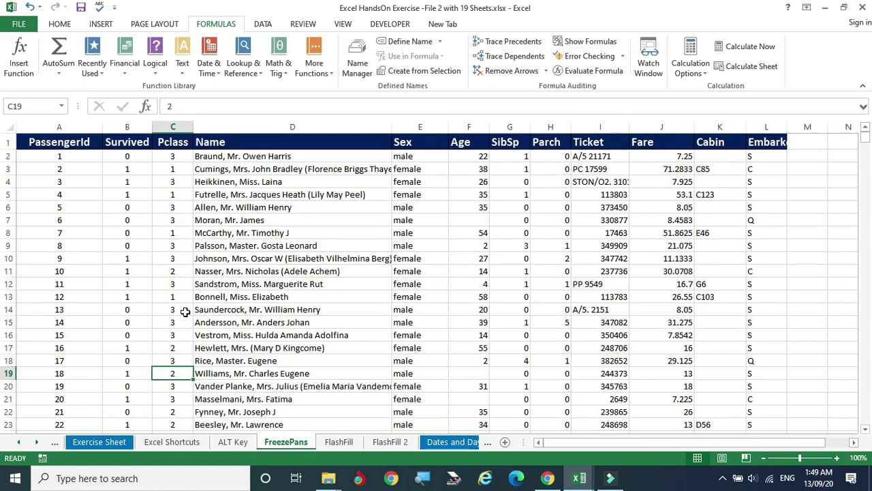
scroll(184, 262, down, 11)
scroll(192, 263, down, 5)
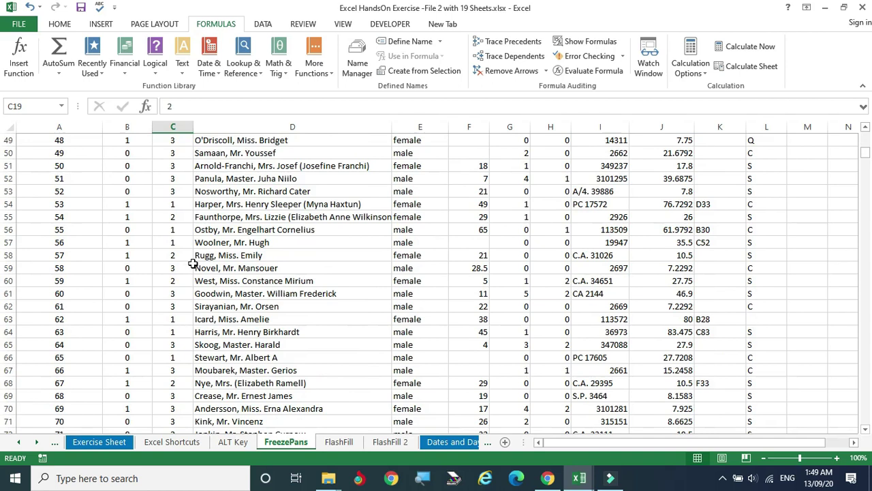
scroll(193, 263, down, 4)
scroll(193, 265, up, 20)
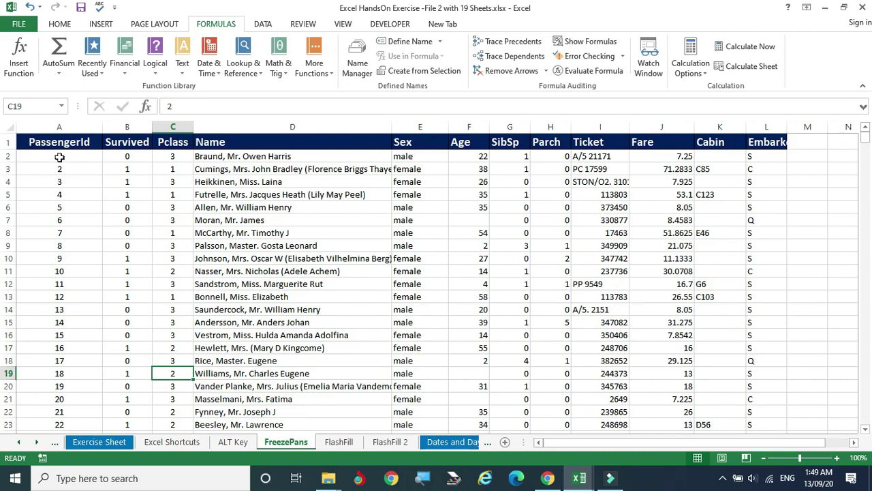
click(27, 147)
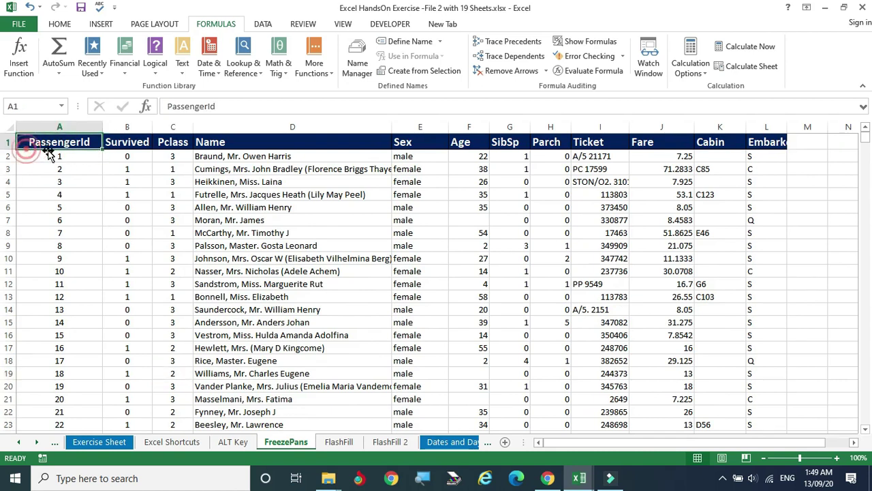
click(71, 155)
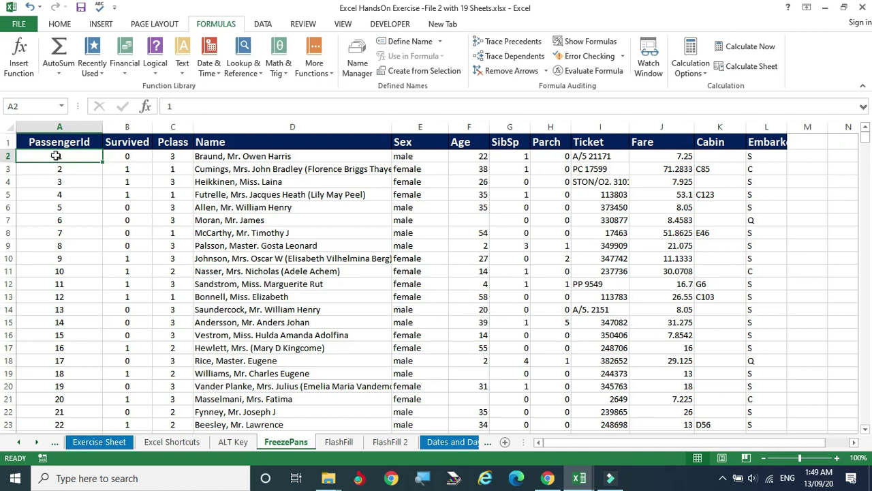
click(58, 25)
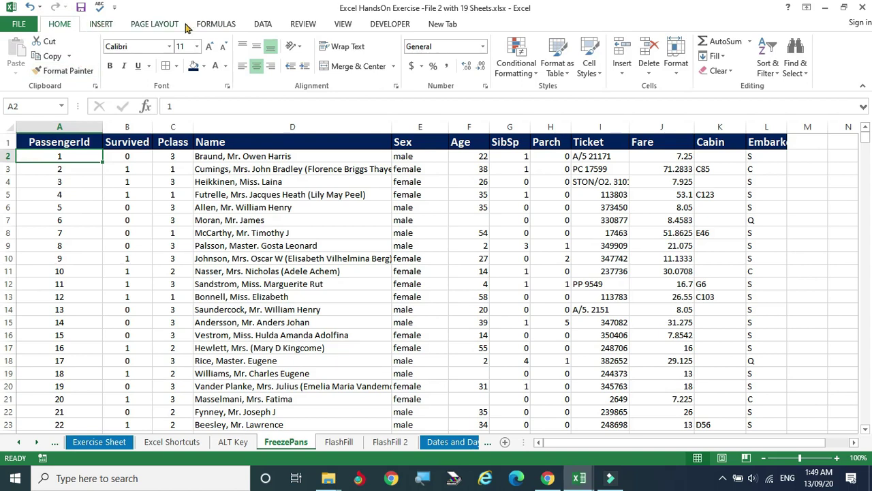
Freeze the top row of the Titanic sheet via View > Freeze Panes.
click(343, 24)
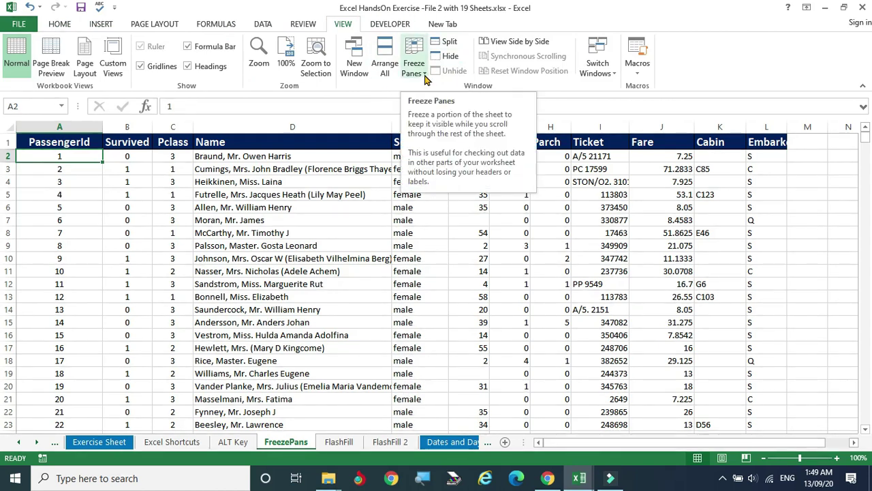
click(424, 76)
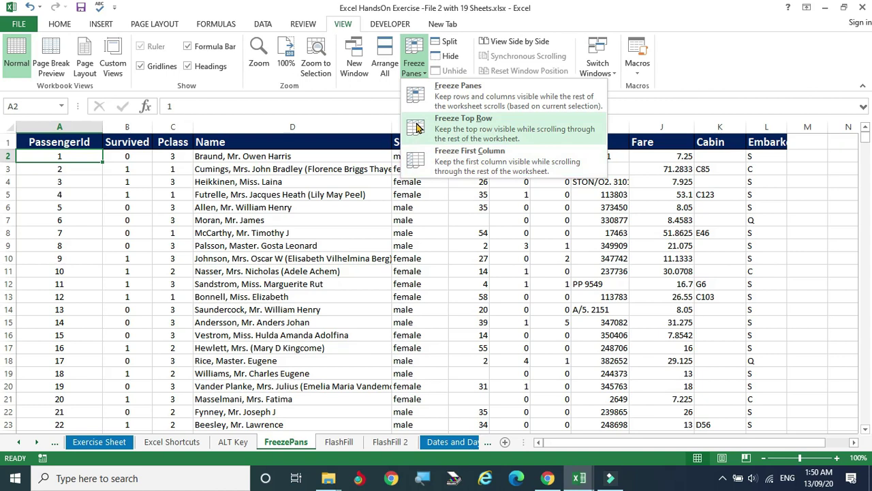
click(419, 128)
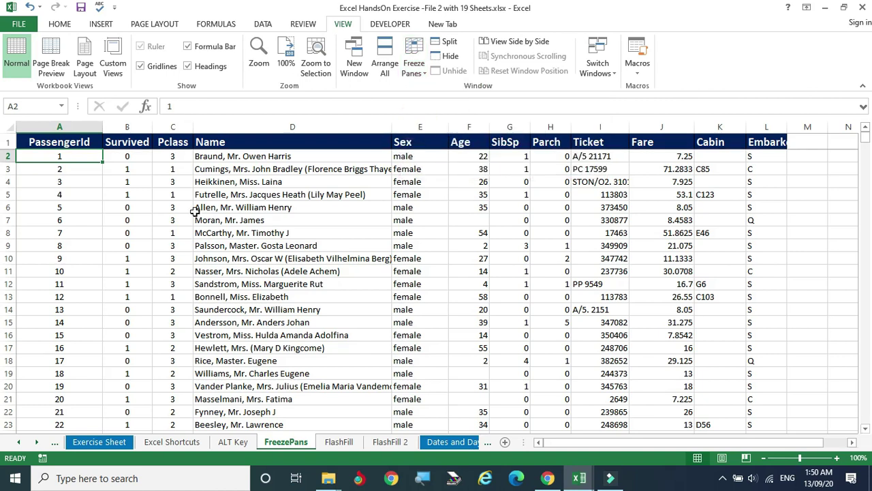
Scroll down to row 187 and confirm the header row stays visible.
scroll(195, 211, down, 10)
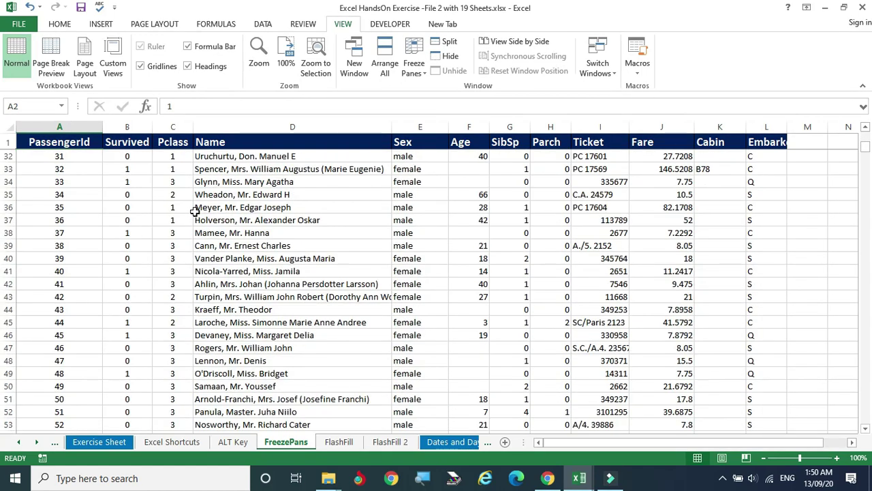
scroll(195, 211, down, 20)
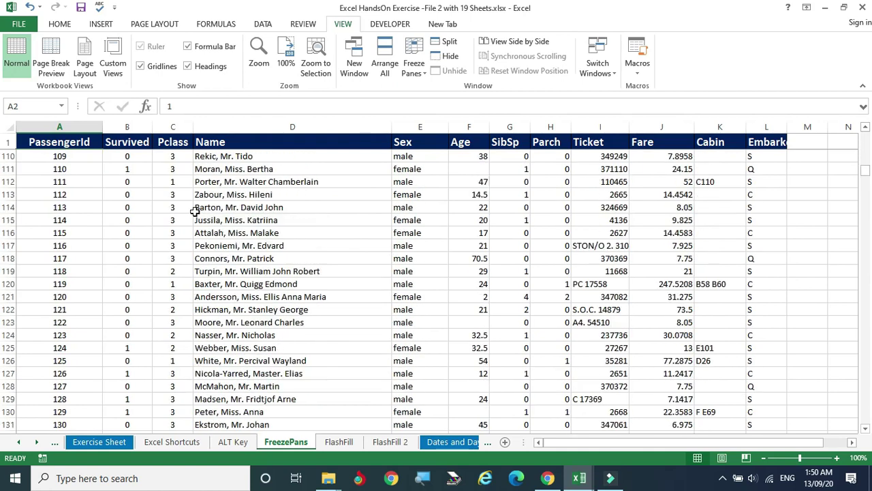
scroll(195, 211, down, 20)
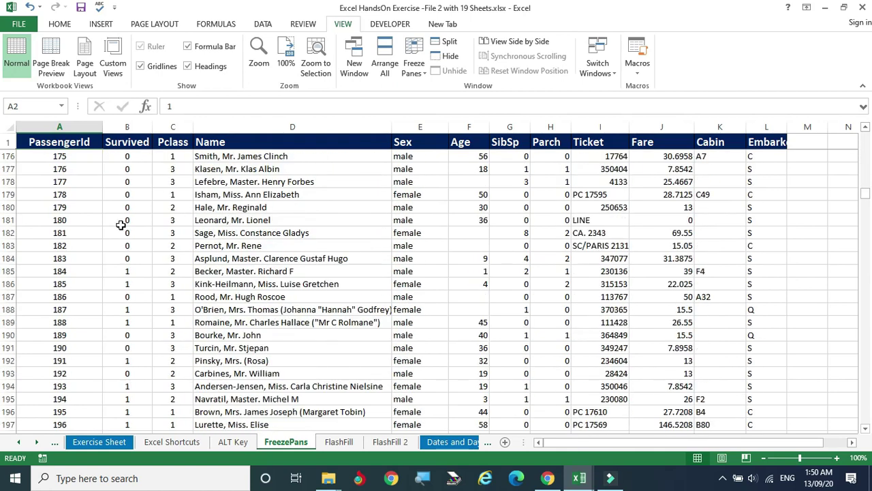
click(135, 297)
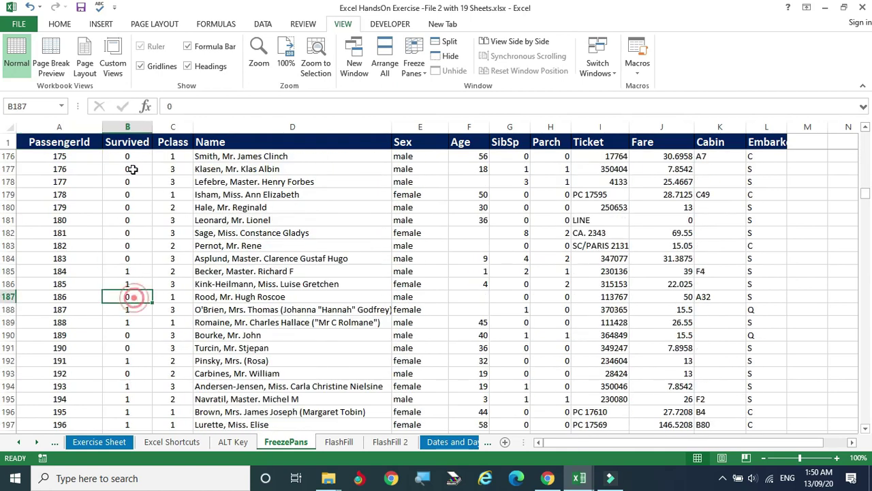
click(161, 296)
click(168, 143)
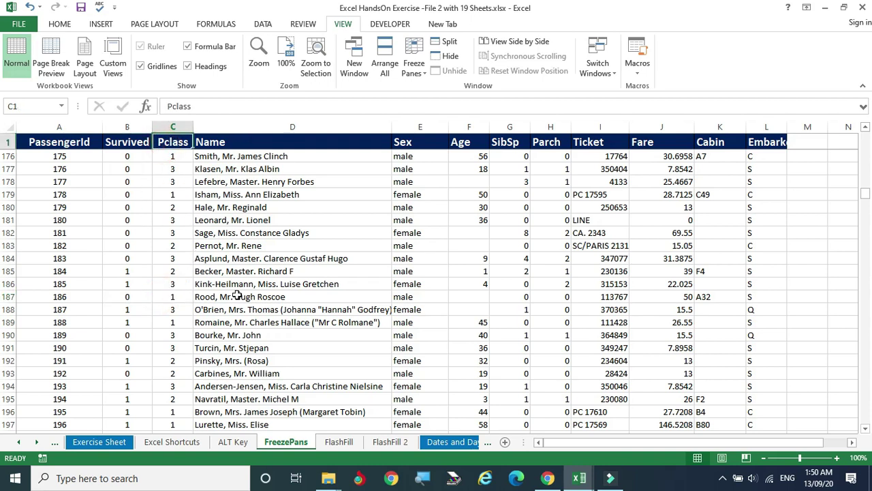
scroll(235, 294, up, 20)
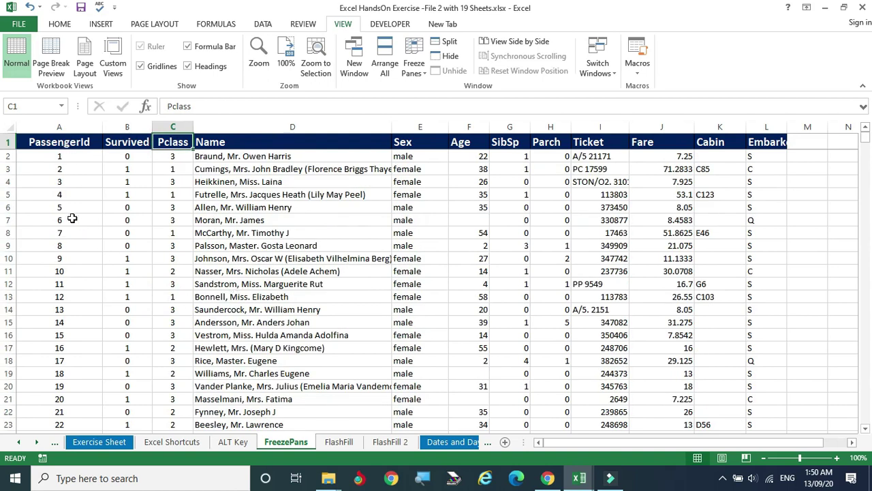
Scroll right and back to column A, then select the whole PassengerId data column.
drag(740, 448, 749, 448)
click(851, 443)
click(851, 443)
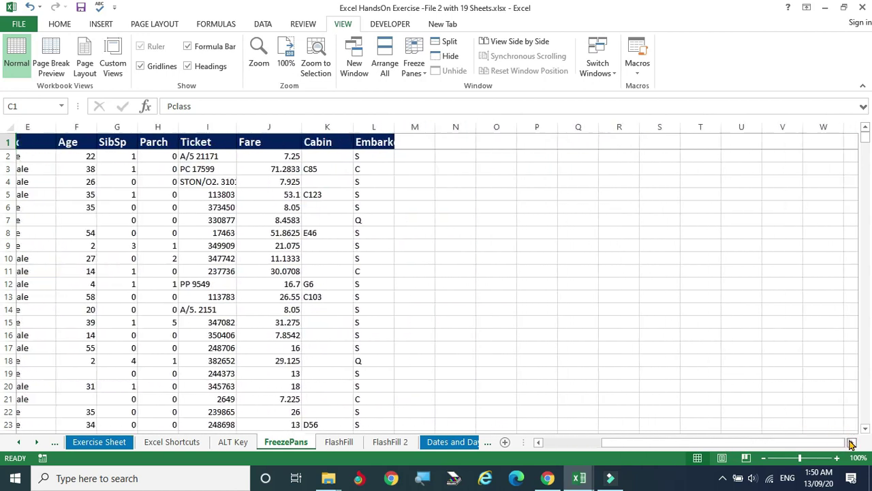
click(31, 271)
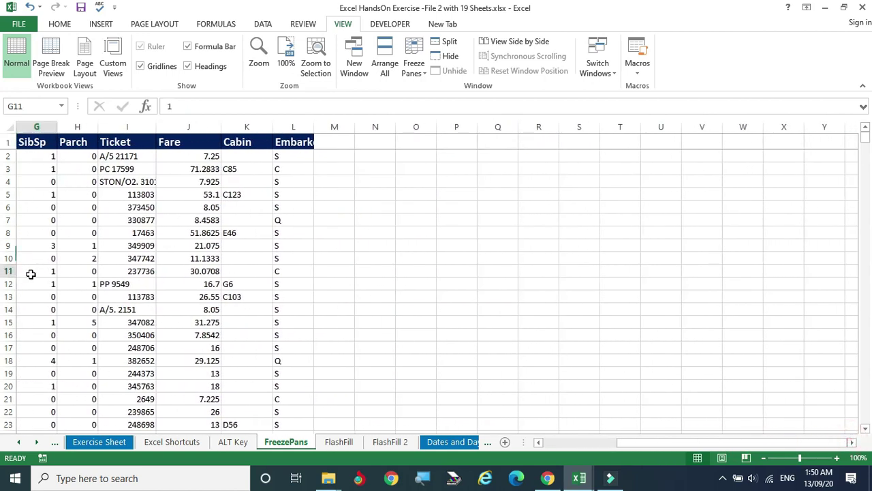
click(567, 447)
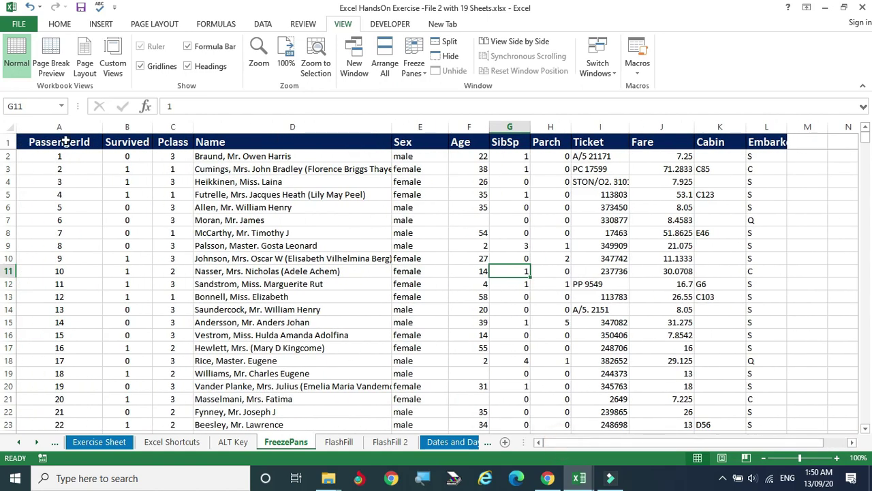
click(62, 142)
key(ctrl+shift+Down)
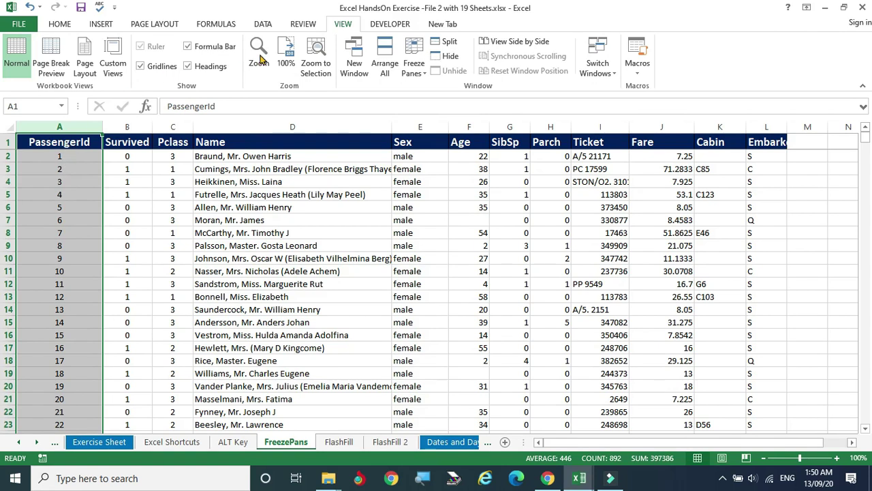
Freeze the first column and scroll right to check PassengerId stays fixed.
click(417, 72)
click(430, 157)
click(323, 242)
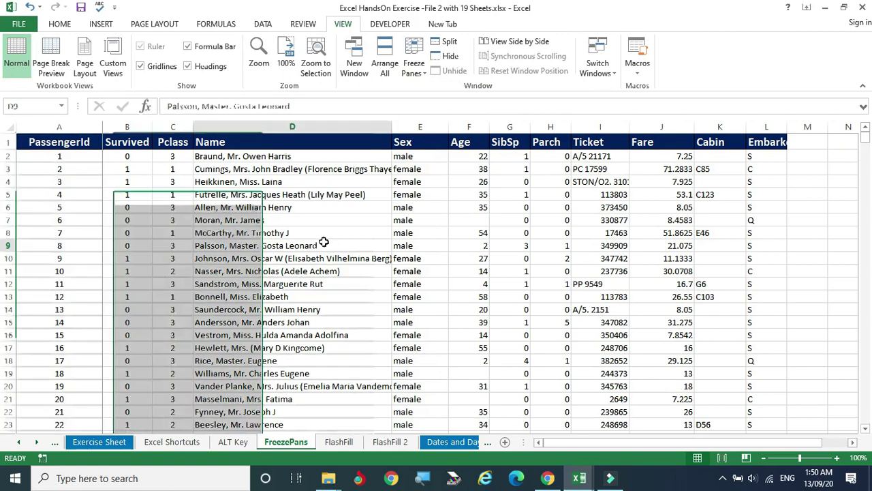
drag(709, 447, 859, 447)
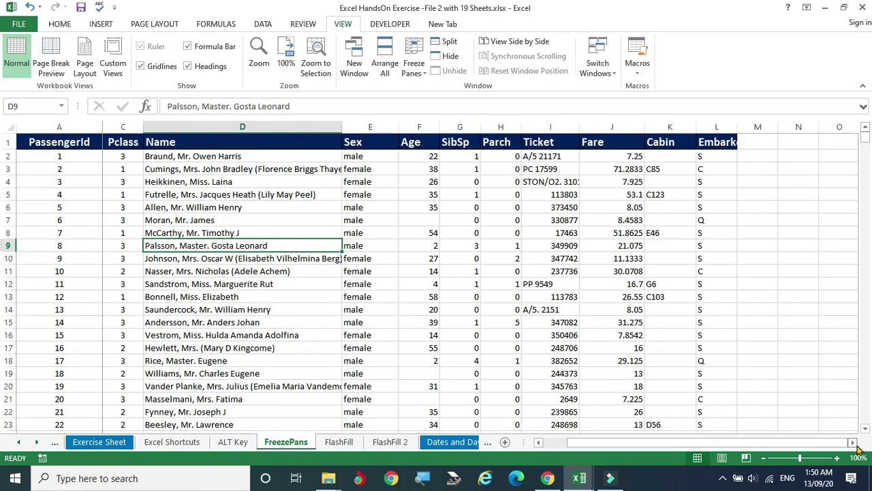
click(852, 442)
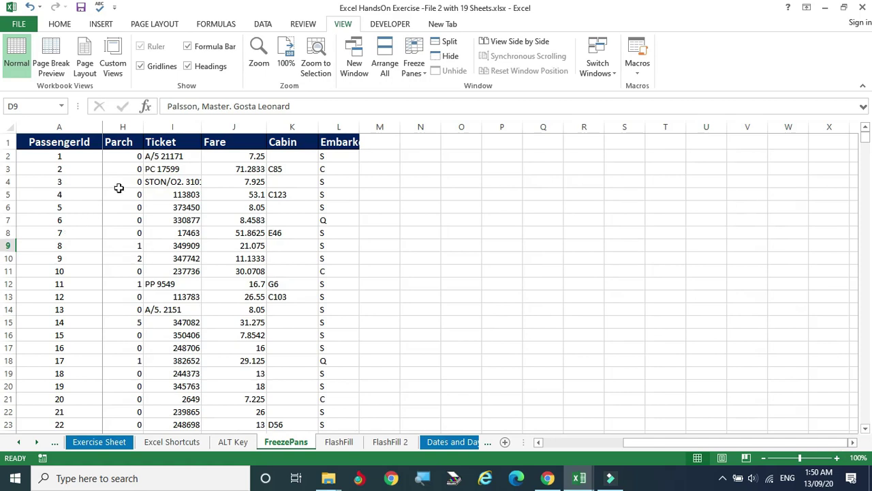
Select cells beside the fixed column, scroll back left, and pick B2 as the freeze point.
click(127, 334)
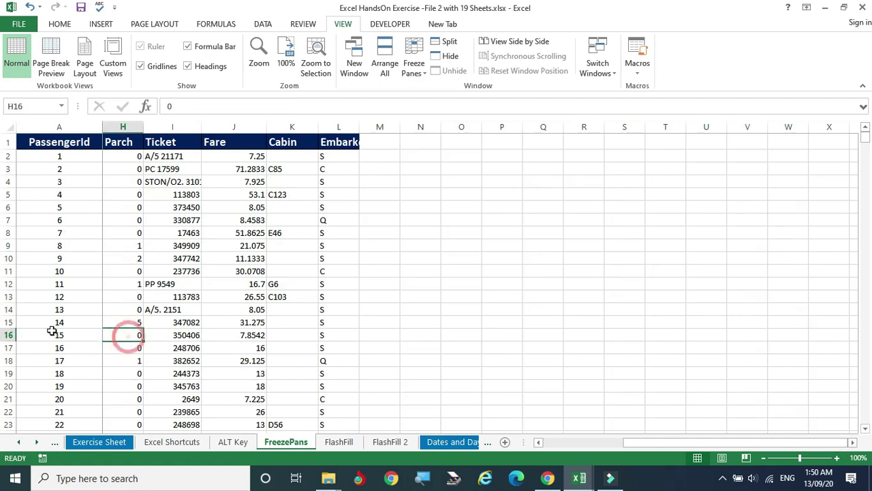
click(46, 332)
click(136, 402)
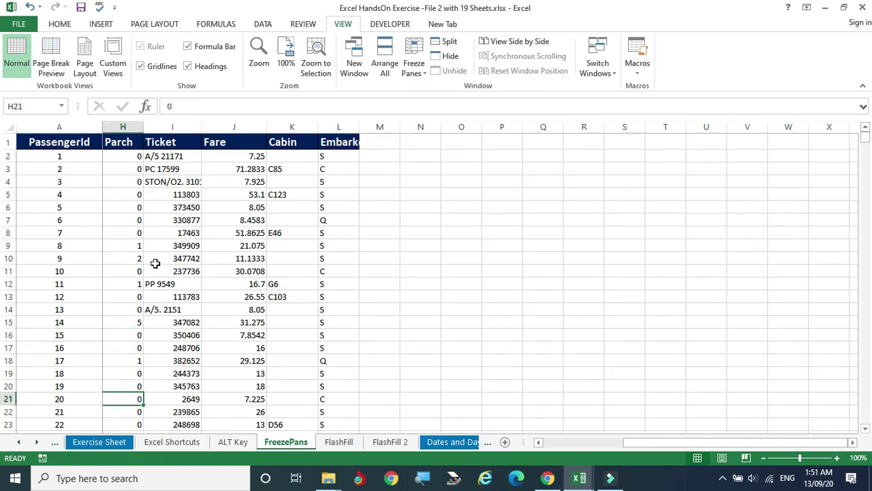
drag(554, 444, 542, 445)
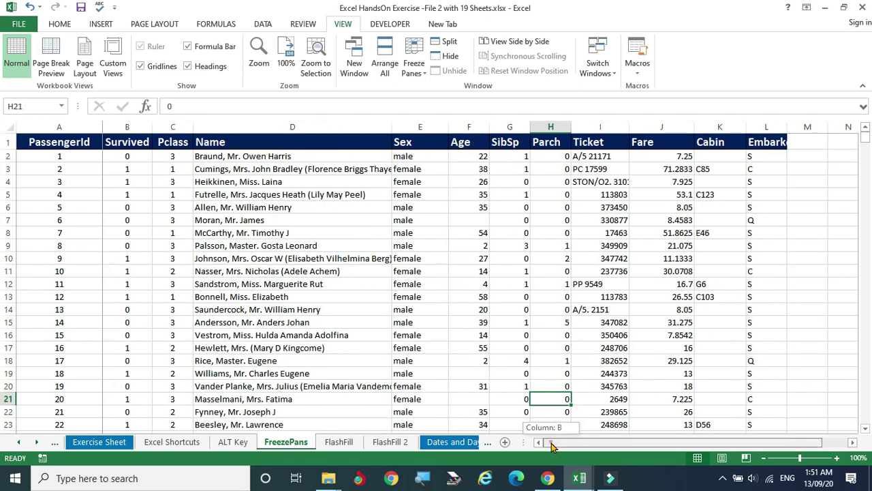
click(47, 143)
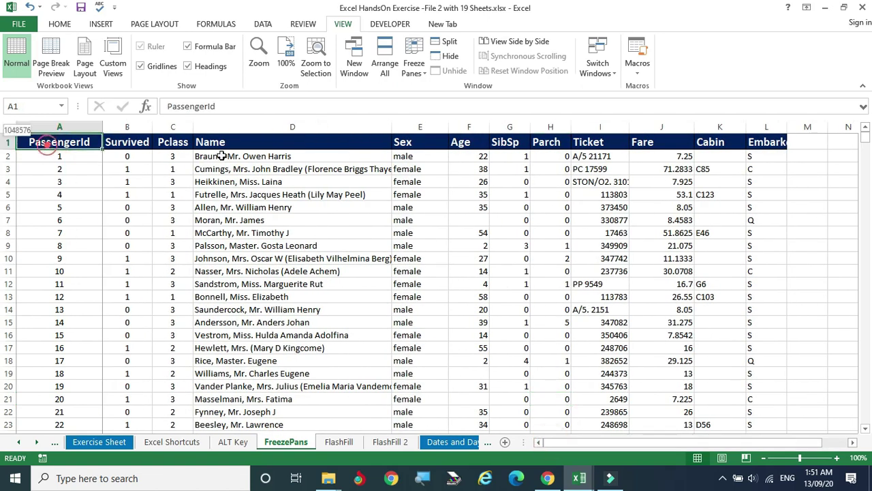
click(59, 148)
drag(58, 150, 49, 282)
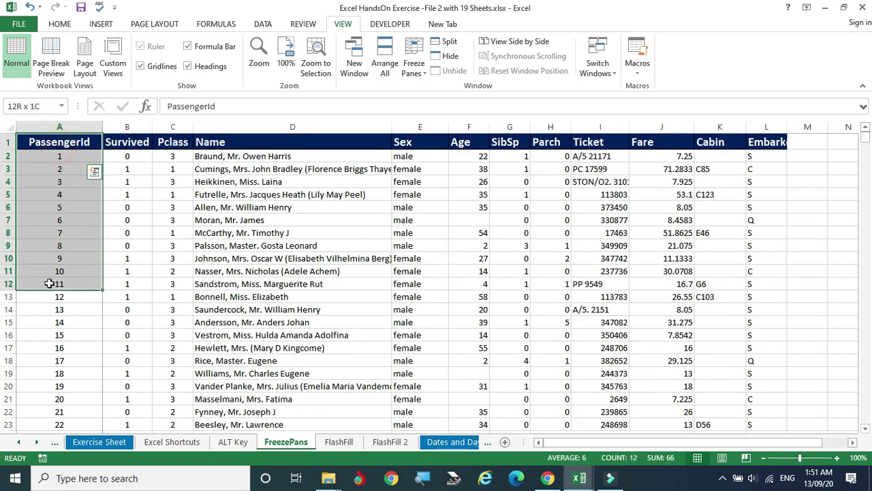
click(136, 244)
click(124, 157)
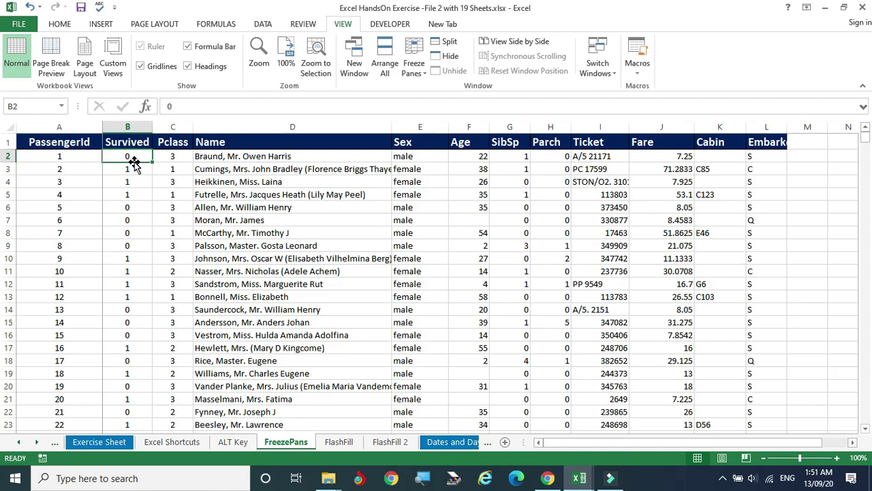
click(416, 65)
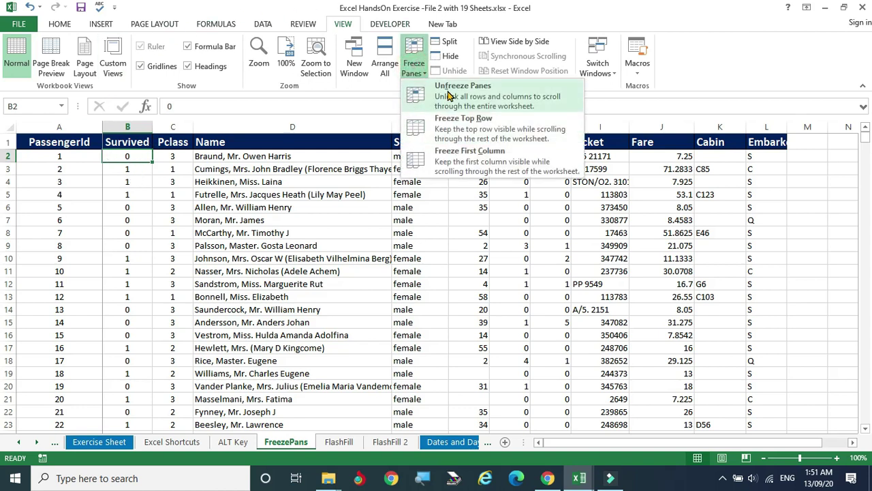
click(449, 96)
scroll(273, 244, down, 4)
scroll(273, 244, up, 4)
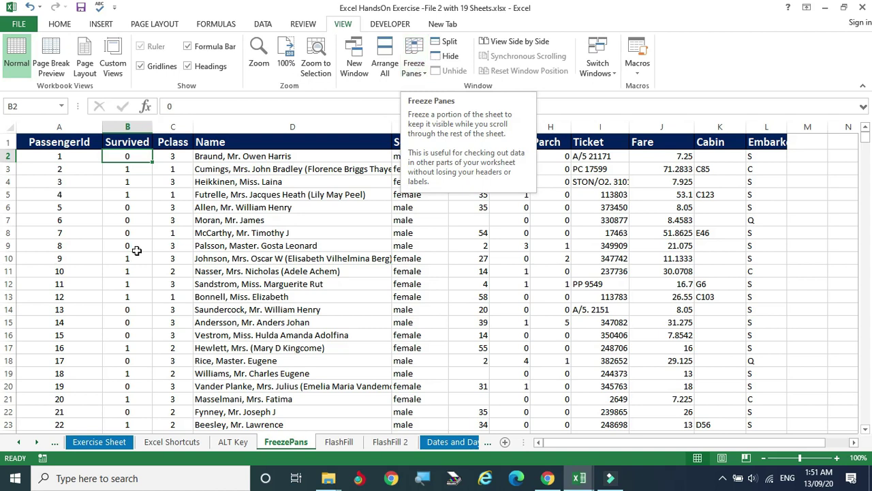
click(256, 246)
click(126, 156)
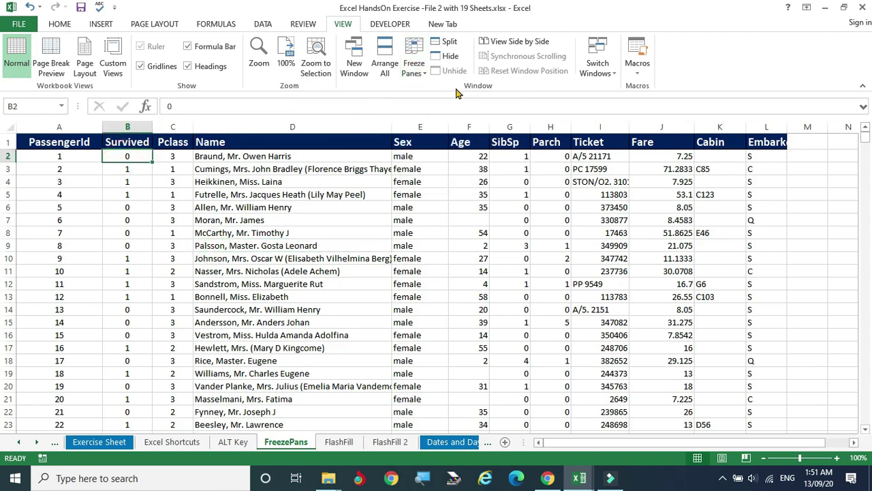
click(414, 61)
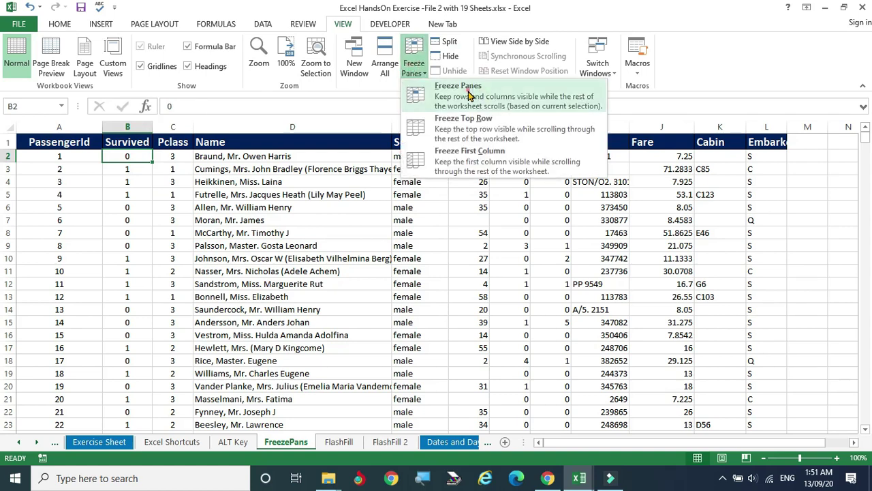
click(416, 88)
click(199, 287)
scroll(199, 287, down, 13)
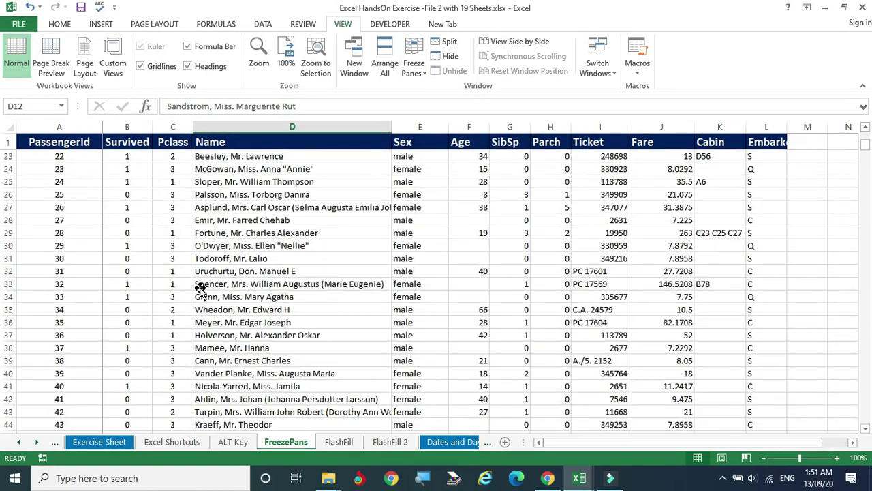
scroll(199, 287, up, 11)
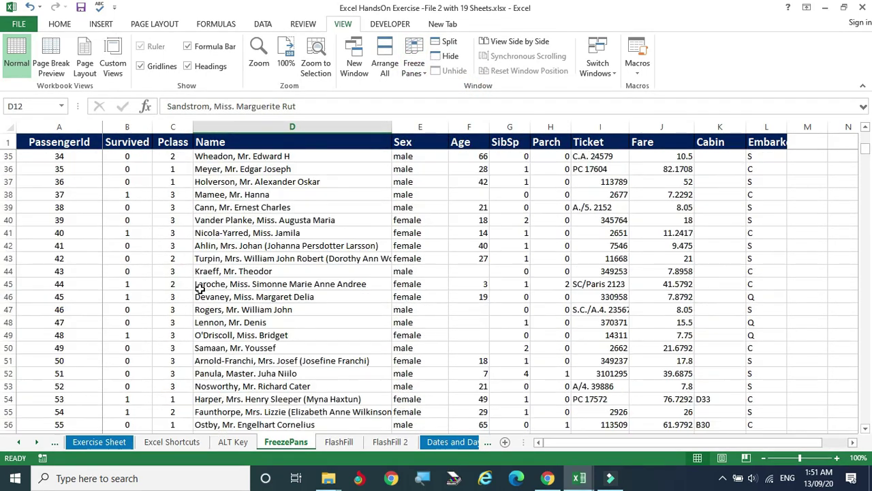
click(851, 441)
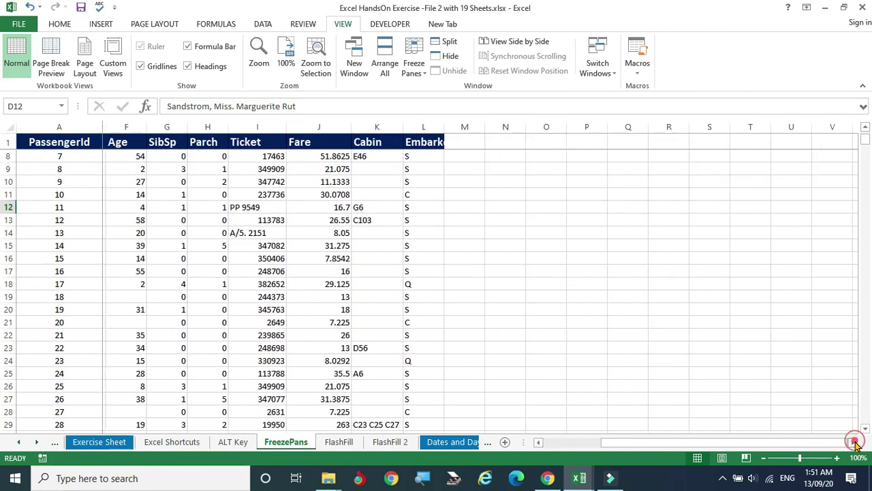
click(65, 126)
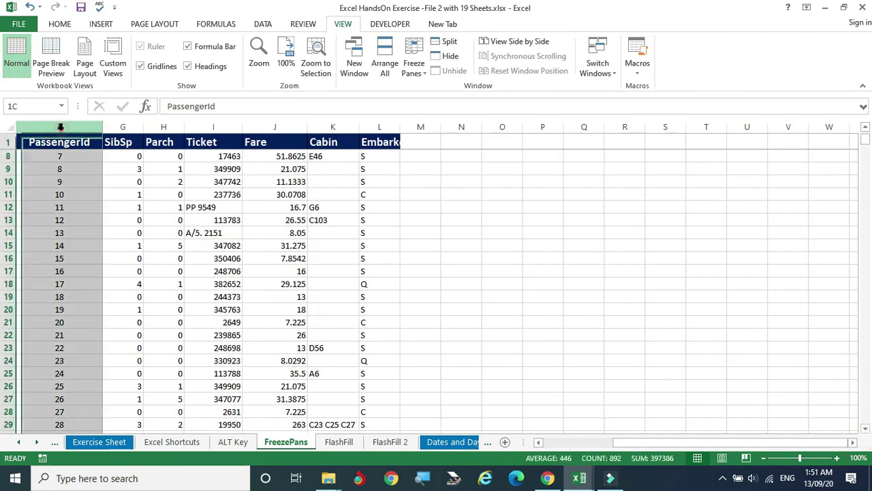
click(9, 140)
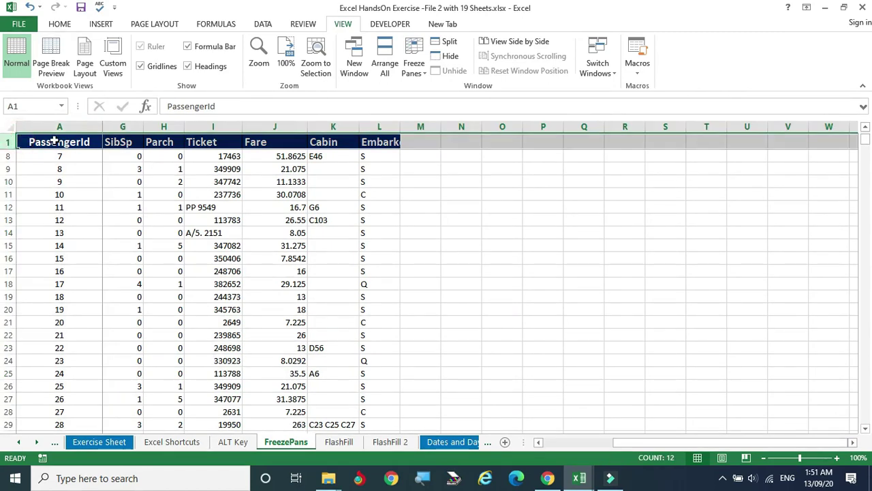
scroll(347, 307, up, 2)
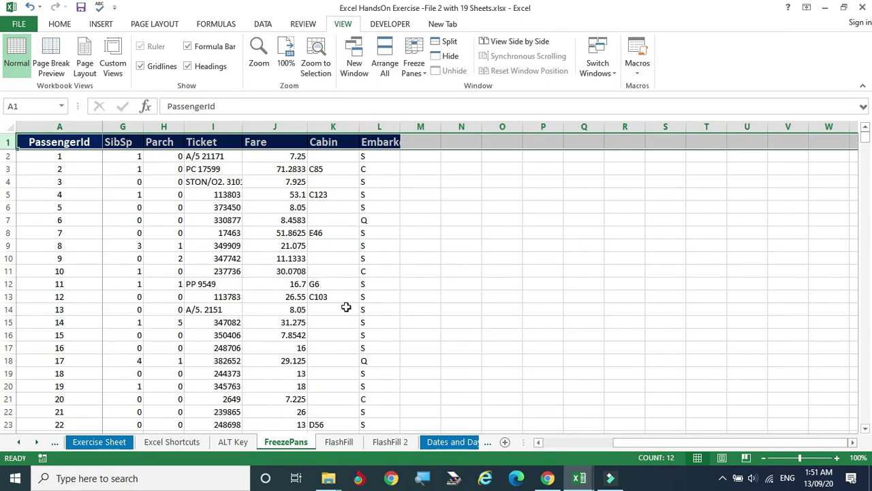
click(571, 443)
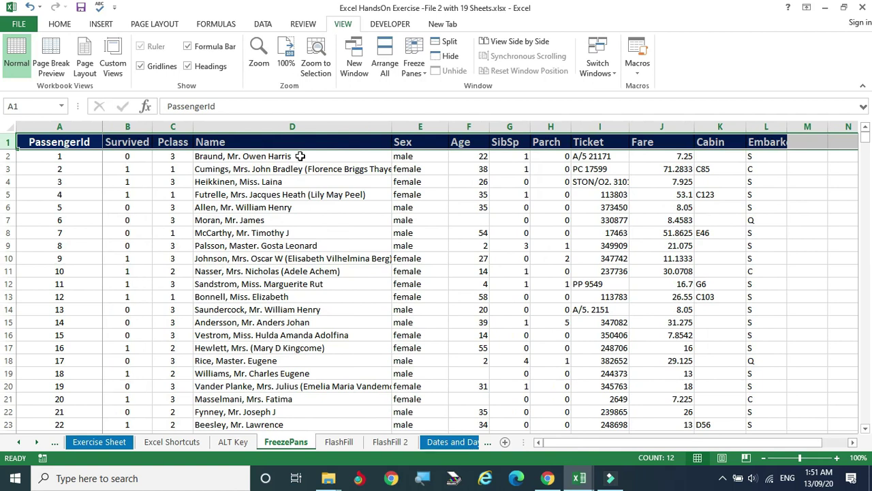
click(272, 219)
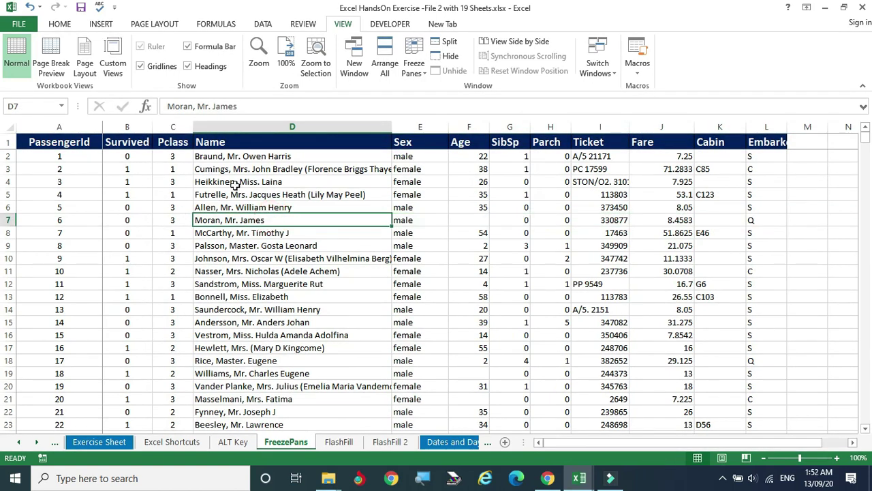
drag(229, 156, 230, 214)
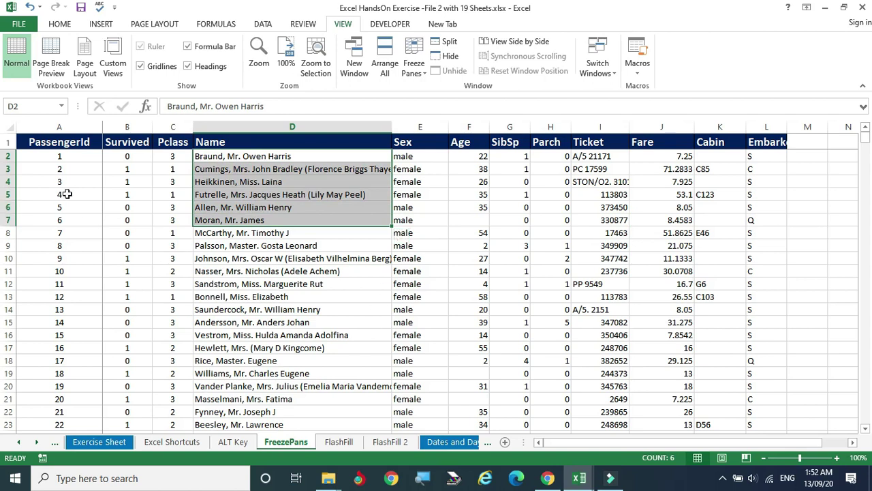
drag(37, 157, 167, 220)
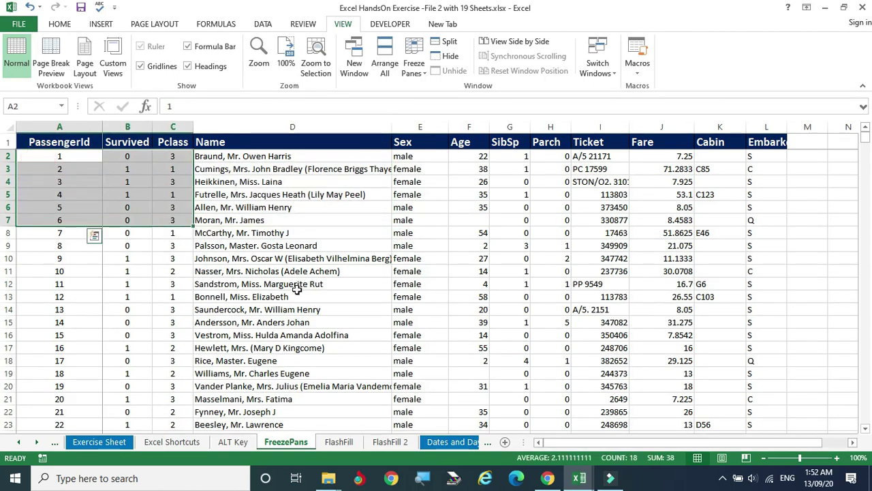
click(218, 233)
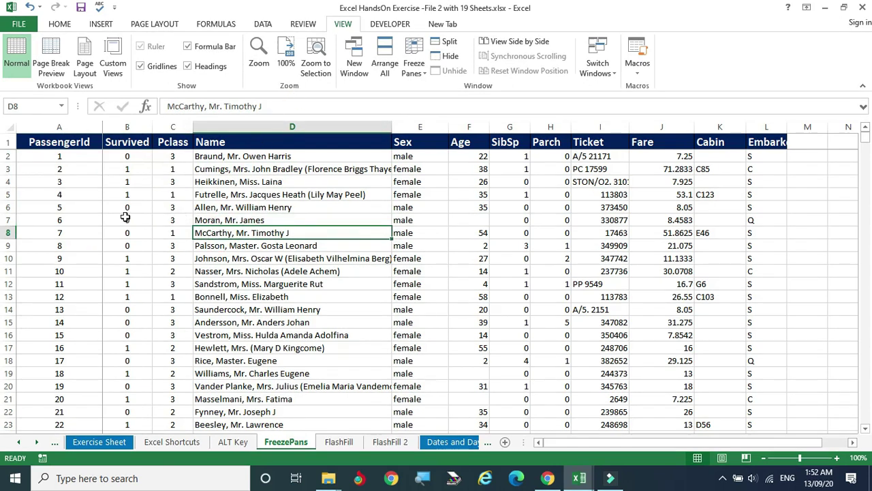
click(7, 214)
drag(12, 222, 33, 152)
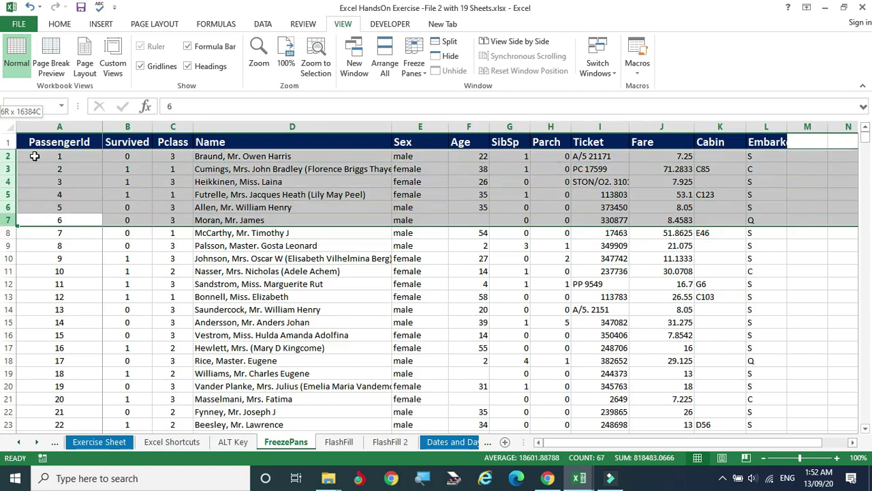
click(239, 232)
Fill cell D8 with the green standard colour from Home's Fill Color.
click(60, 24)
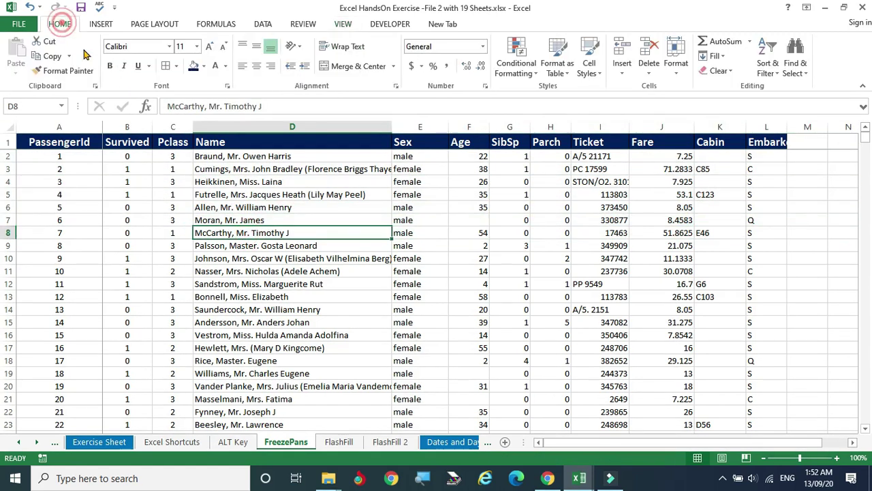
click(202, 66)
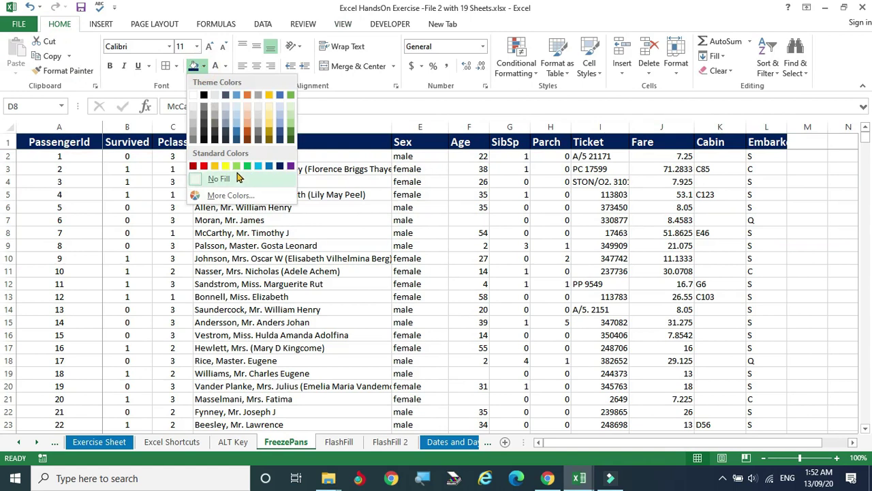
click(247, 166)
click(275, 310)
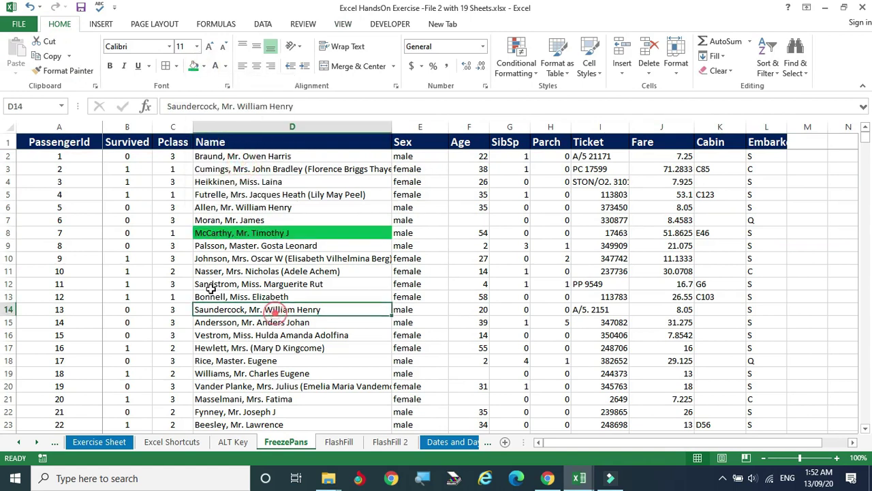
click(228, 236)
Preview the split area by selecting rows 1–7 and columns A–C, then reselect D8.
drag(9, 220, 37, 143)
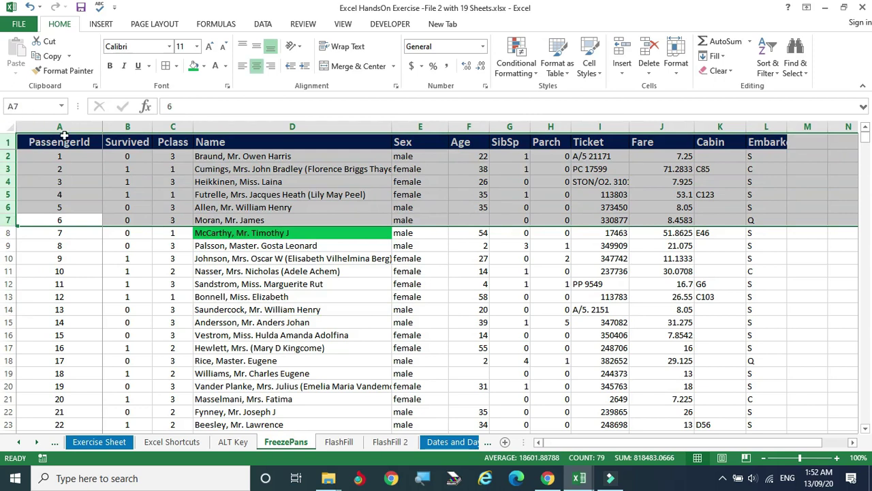
drag(173, 126, 50, 127)
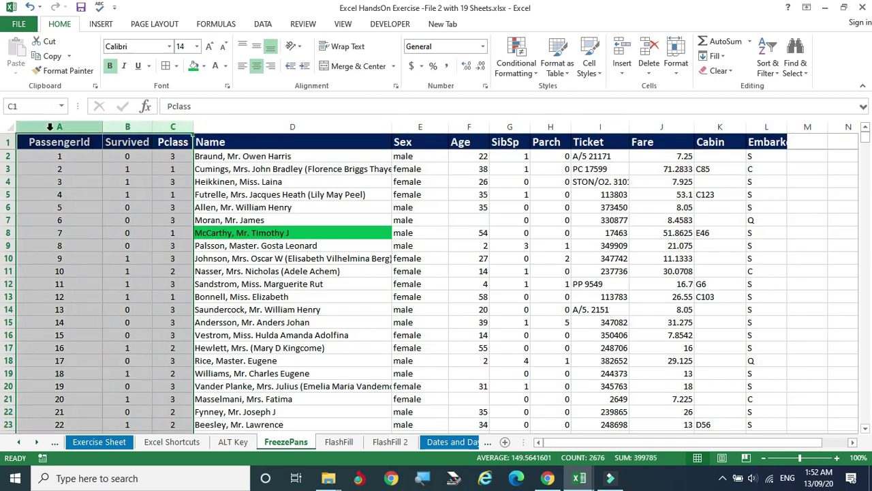
click(302, 319)
click(227, 233)
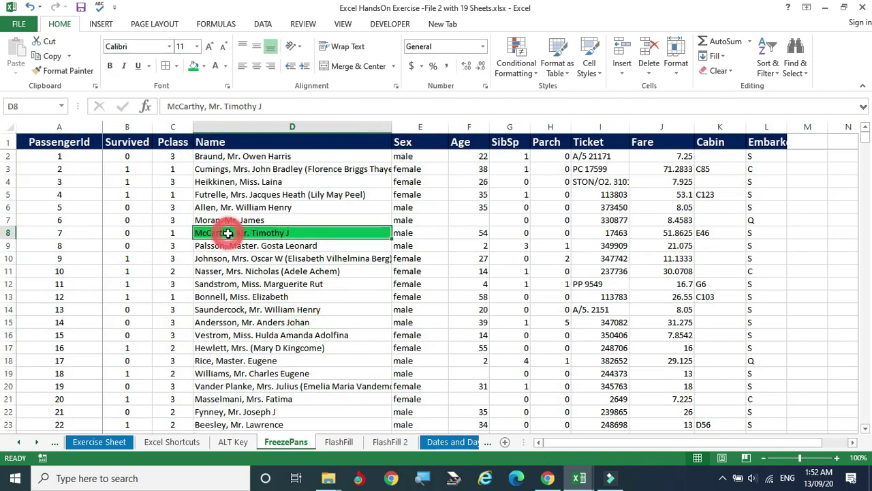
Unfreeze the existing panes, then freeze panes at D8 to lock rows 1–7 and columns A–C.
click(338, 25)
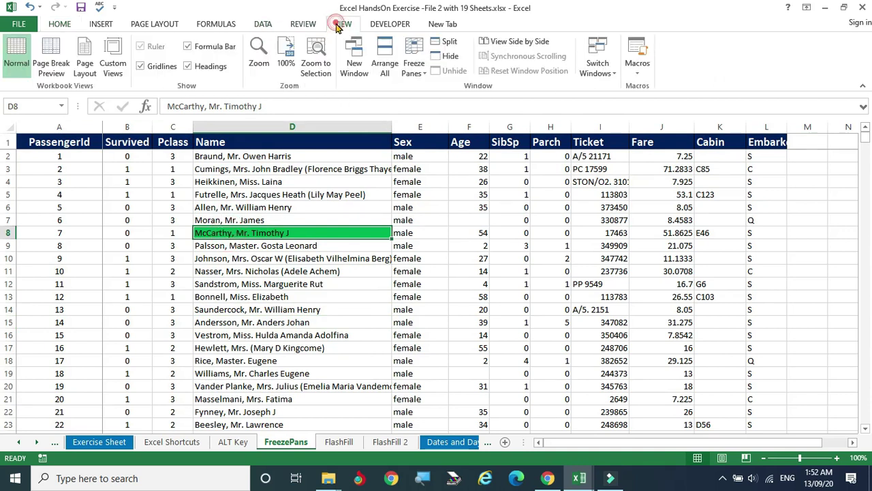
click(417, 68)
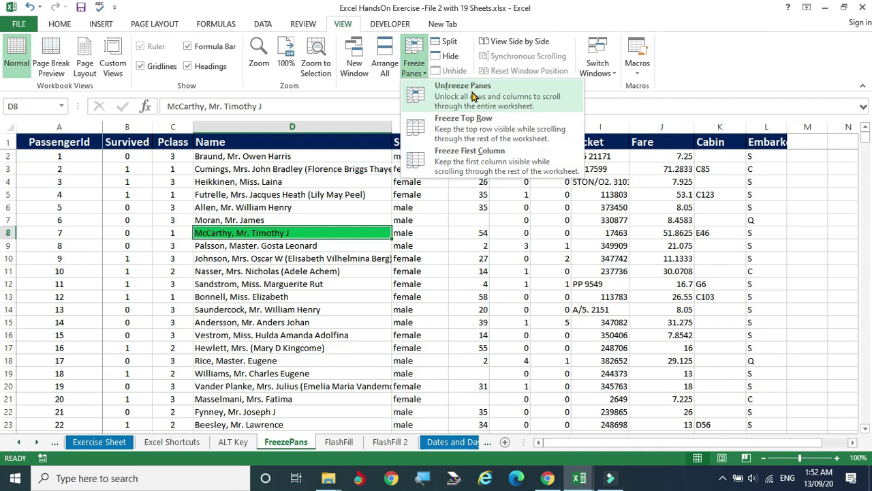
click(472, 95)
click(415, 65)
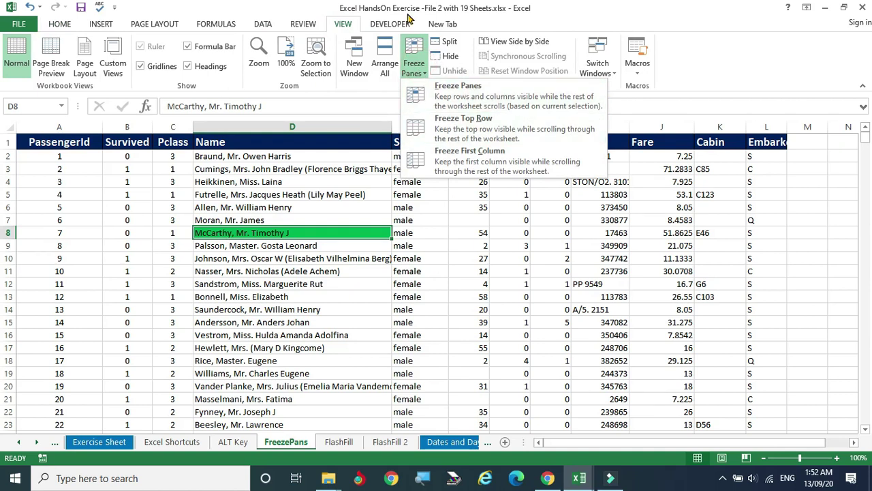
click(461, 97)
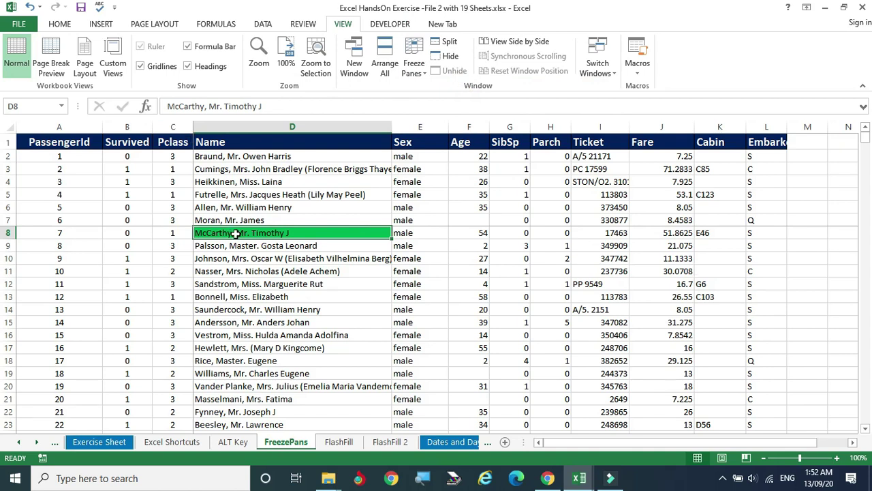
Scroll right and down to confirm rows 1–7 and columns A–C stay fixed.
click(851, 444)
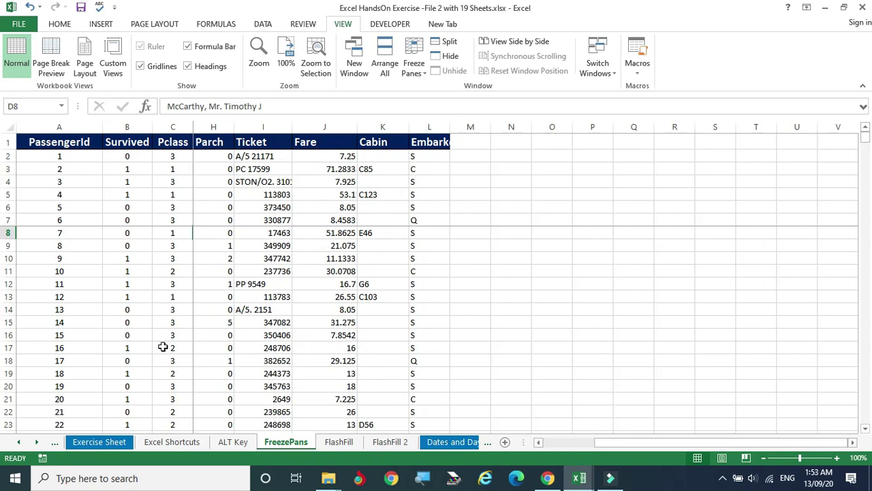
click(866, 429)
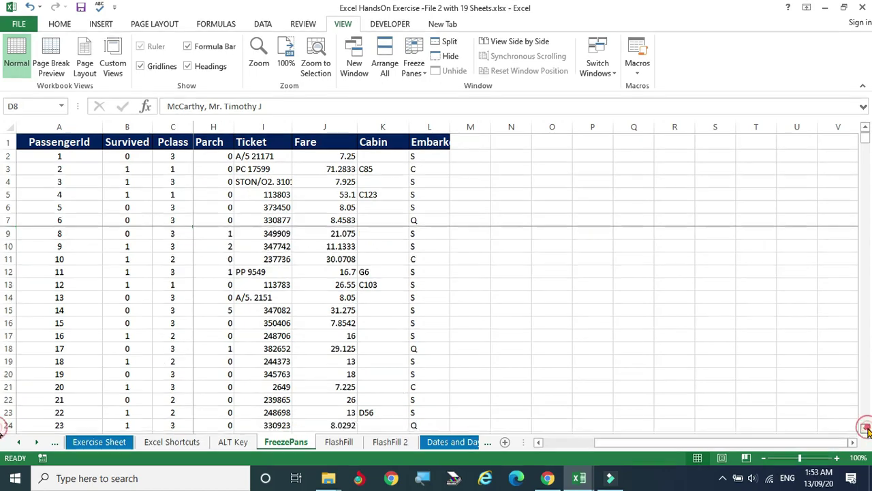
click(866, 429)
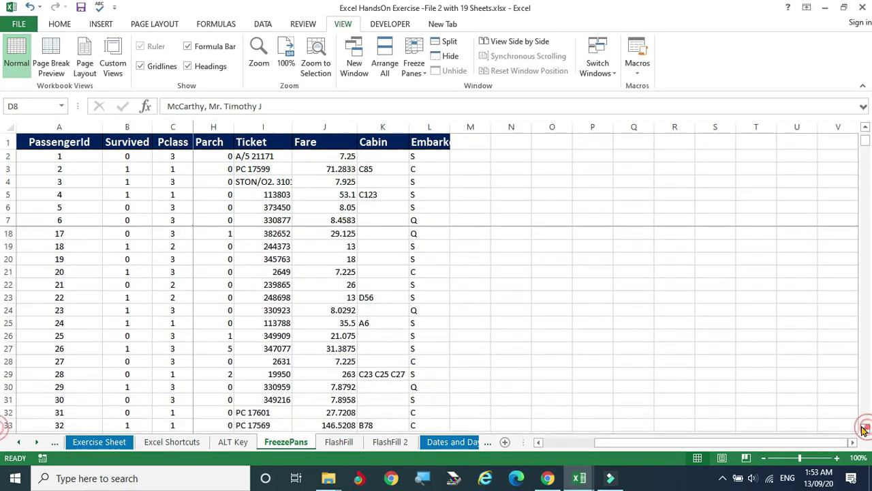
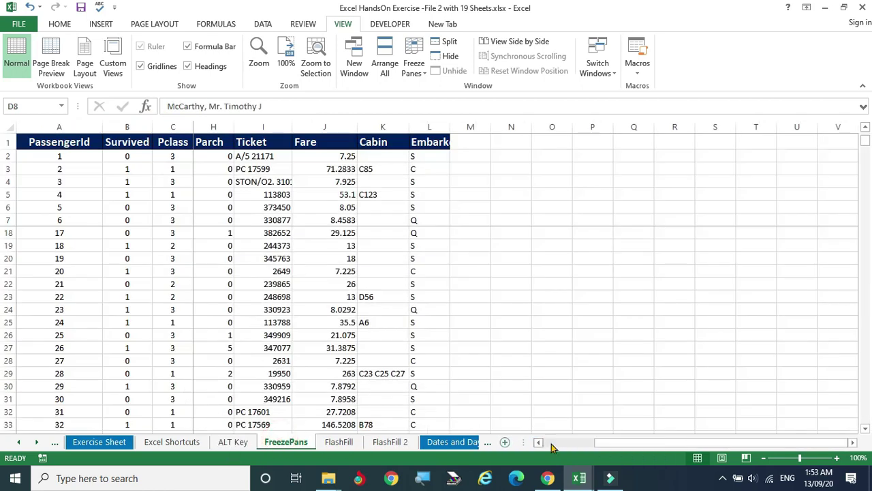
Return to the passenger Name column, review a few names, then move to the FlashFill presidents sheet.
drag(615, 443, 418, 389)
scroll(255, 283, up, 4)
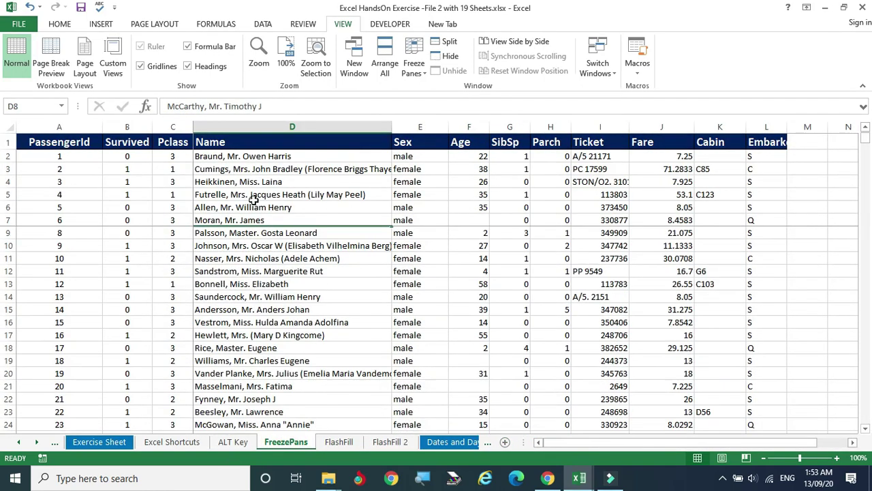
click(234, 156)
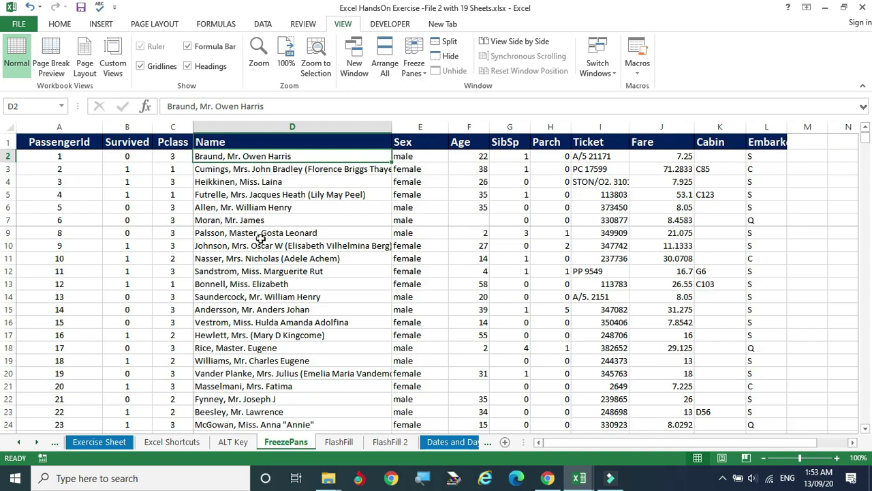
click(218, 181)
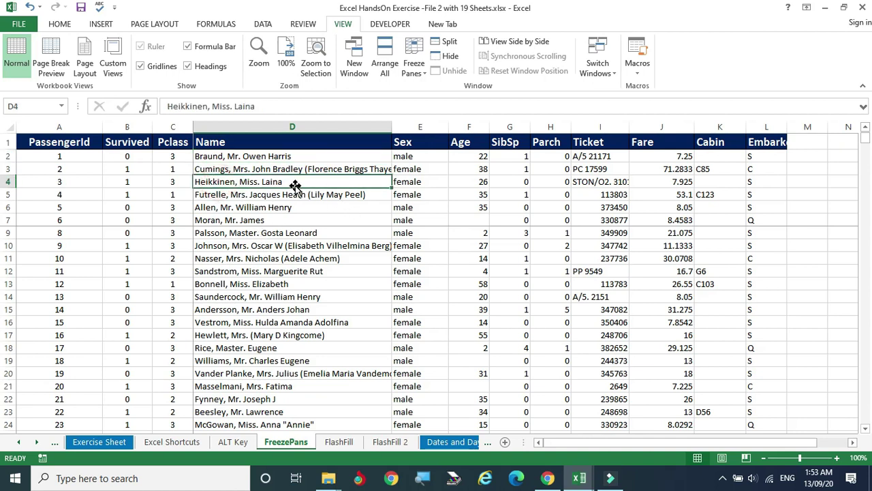
key(Down)
key(Down)
key(Down)
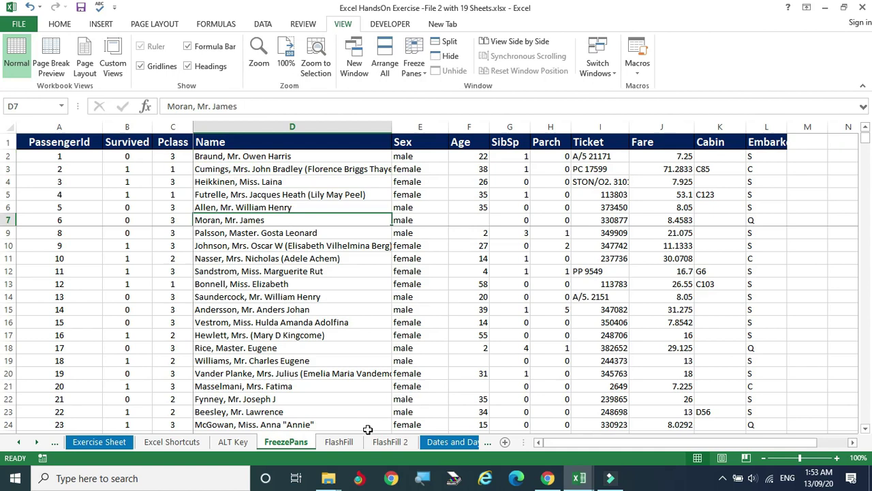
click(339, 442)
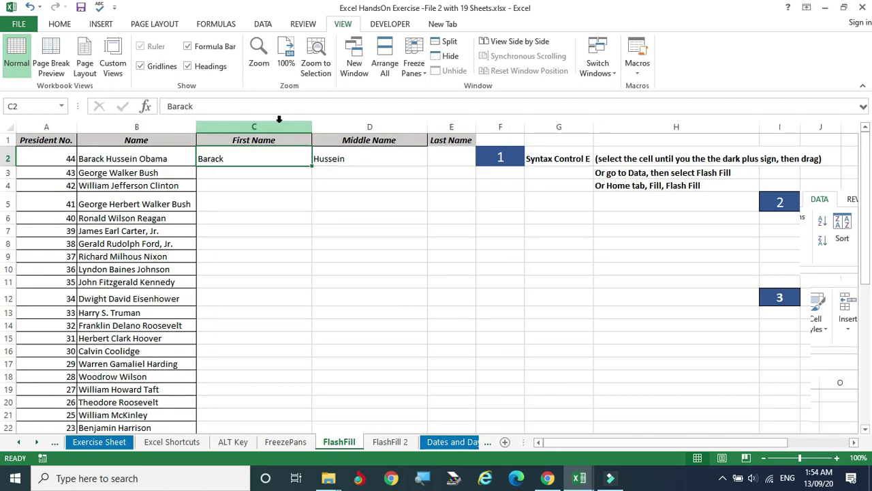
Re-enter Barack in C2 and George in C3, undoing the incorrect First Name Flash Fill.
key(BackSpace)
text(B)
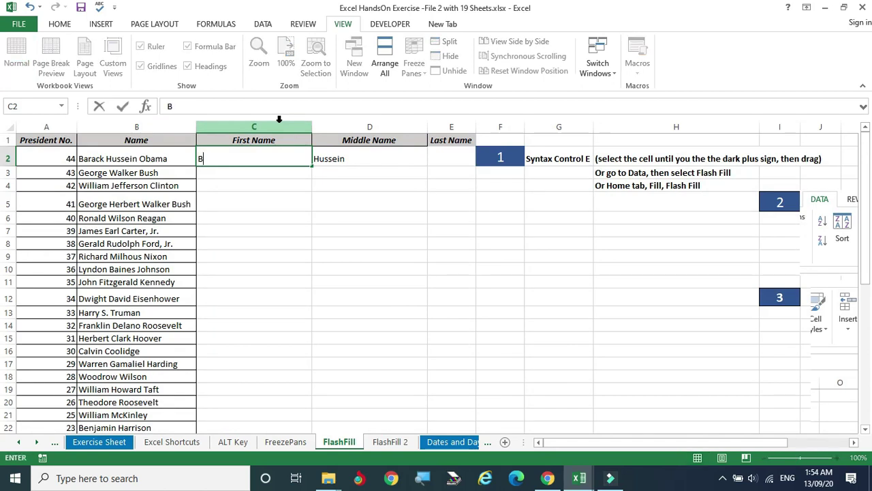
text(arack)
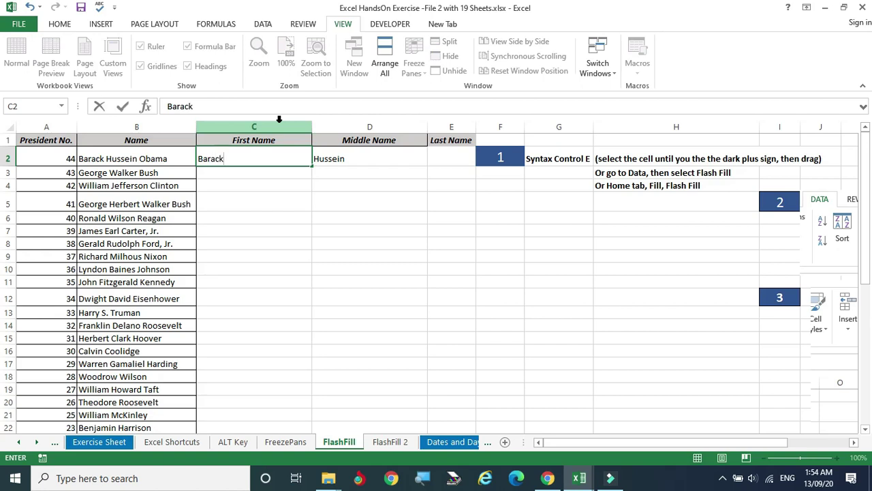
key(Return)
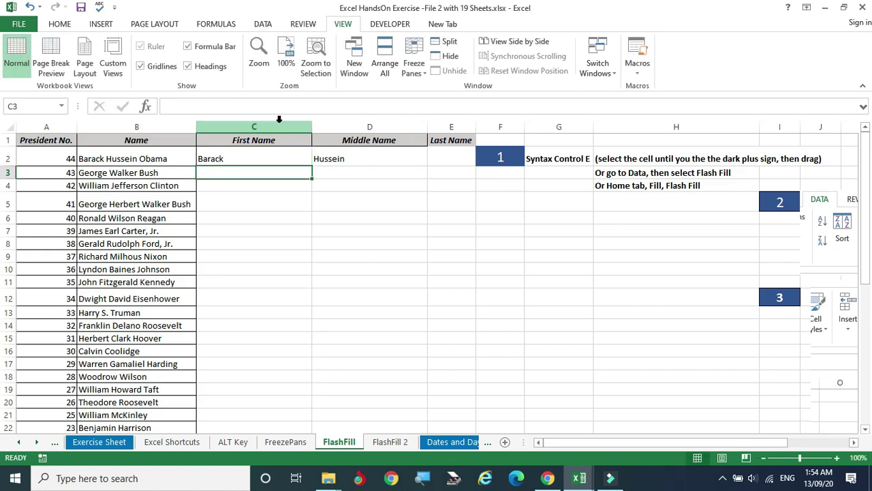
key(ctrl+e)
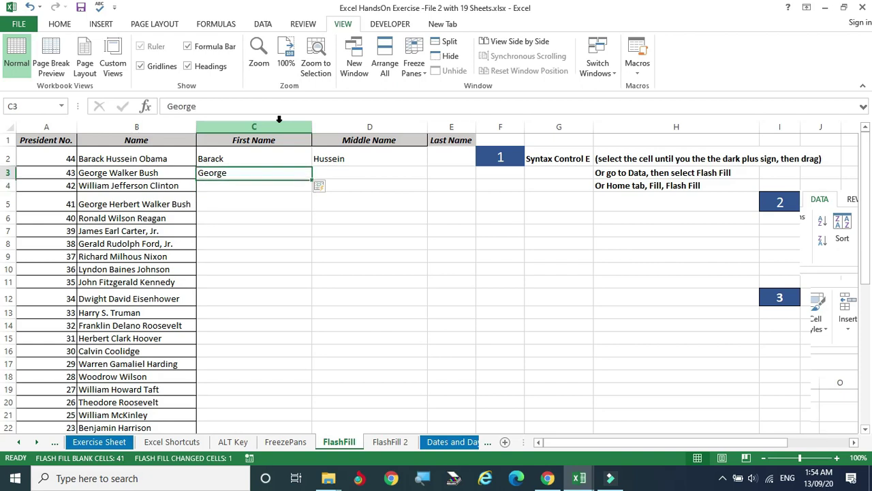
text(G)
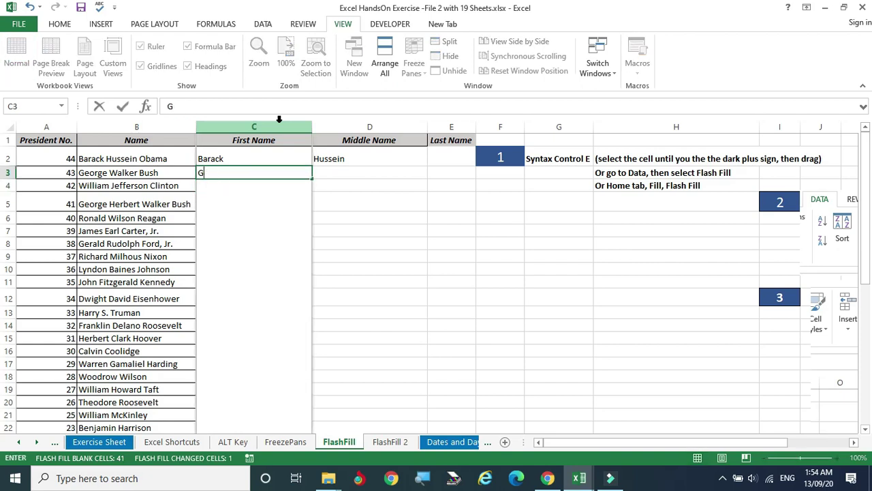
text(eorge)
key(Return)
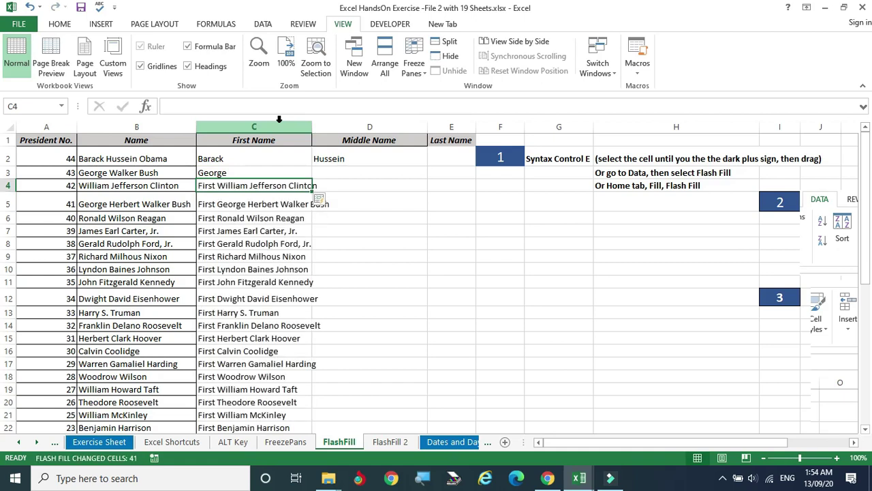
key(ctrl+z)
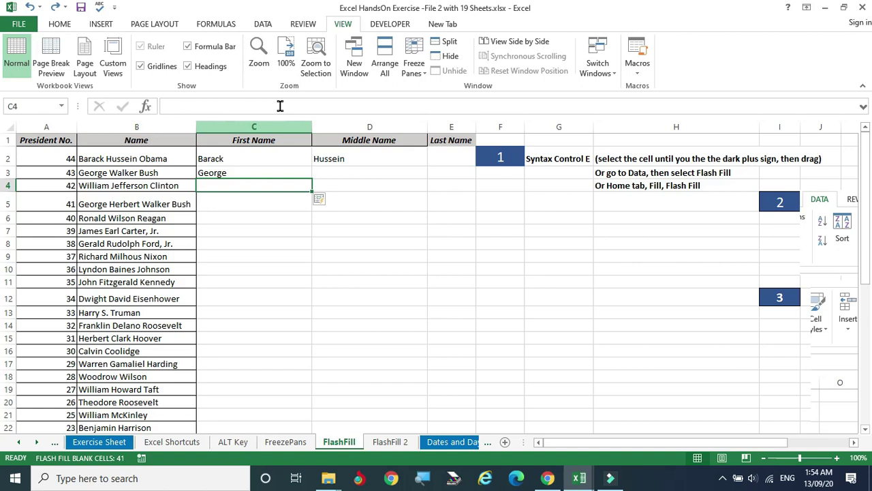
Clear the middle name Hussein from D2.
click(357, 160)
key(Delete)
click(356, 203)
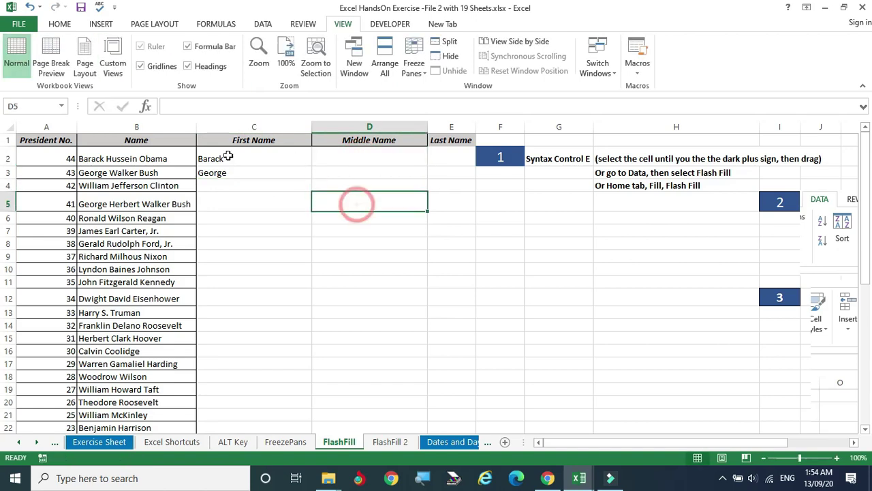
Retype Barack in C2 and try Flash Fill, dismissing the no-pattern warning.
click(225, 157)
click(149, 126)
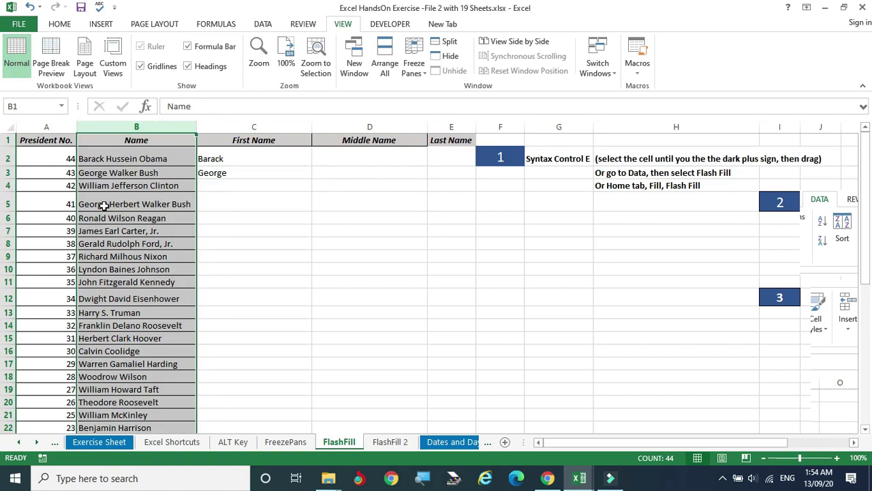
key(Right)
key(Down)
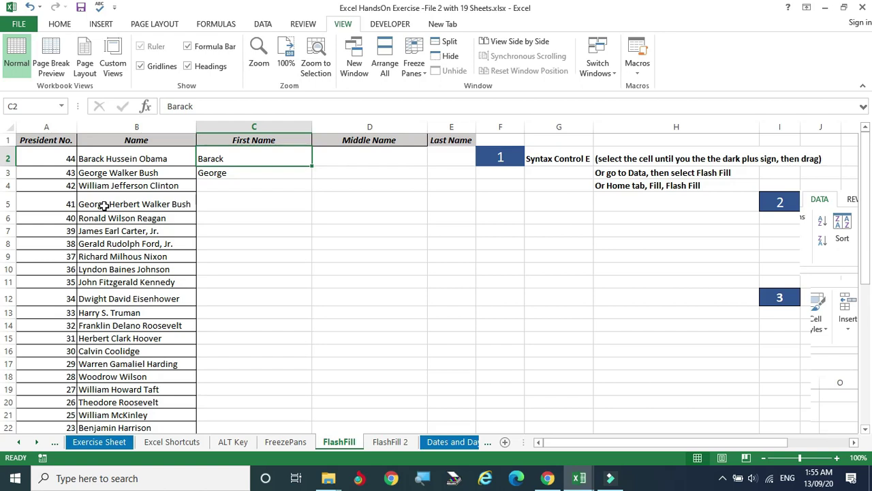
text(B)
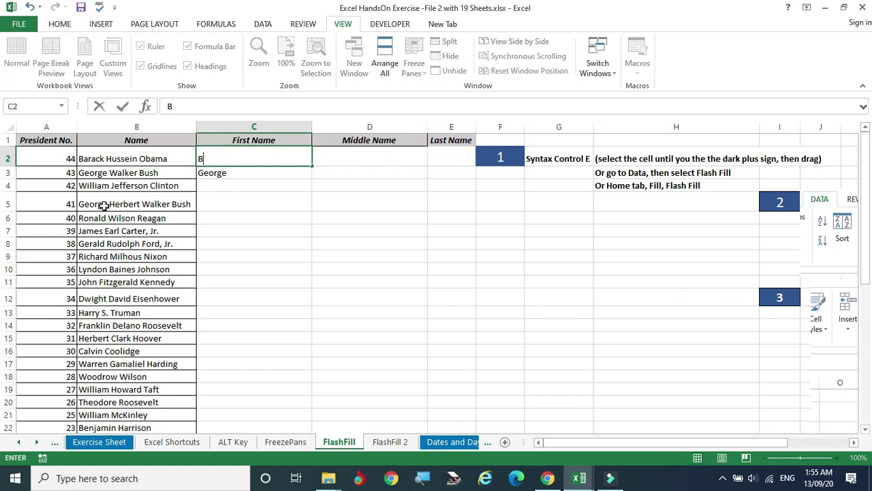
text(arack)
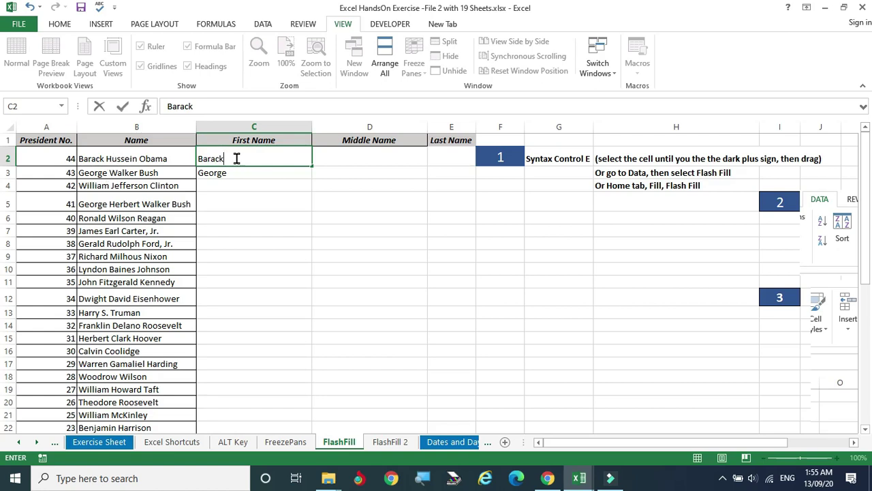
key(Return)
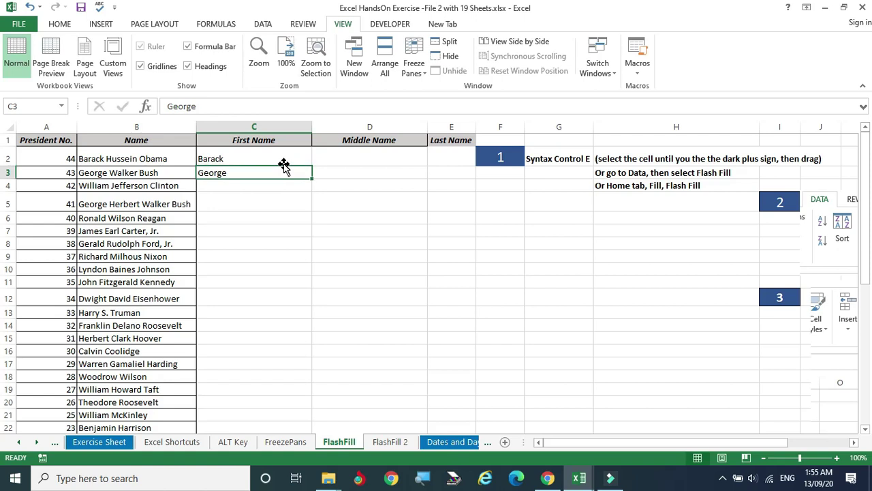
key(ctrl+e)
key(Return)
Clear C3 and re-enter George as the second First Name example.
key(BackSpace)
key(Return)
key(Up)
key(Up)
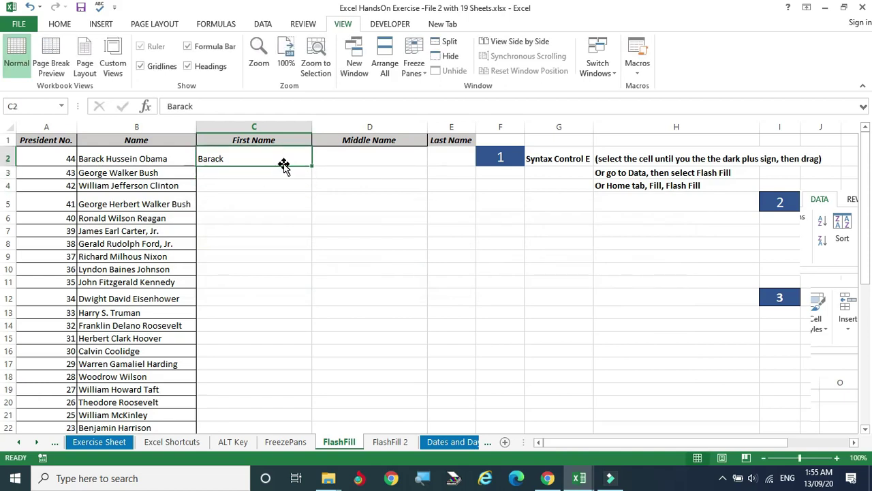
key(Down)
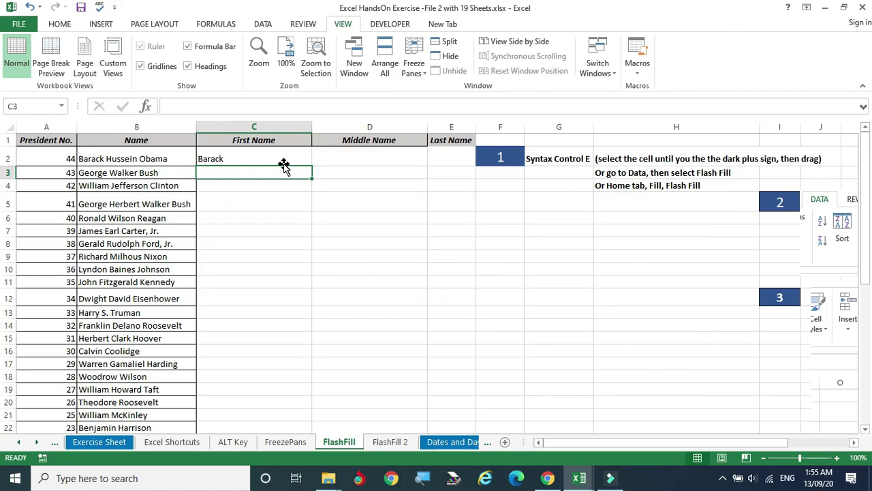
text(George)
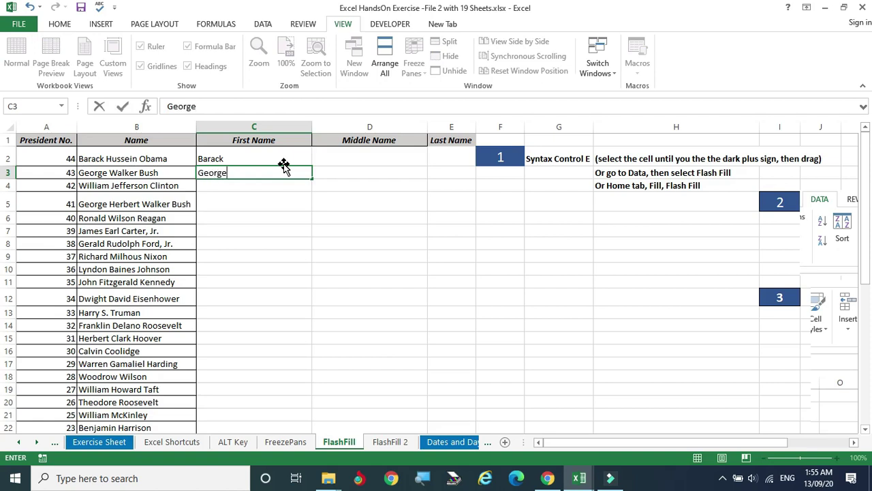
key(Return)
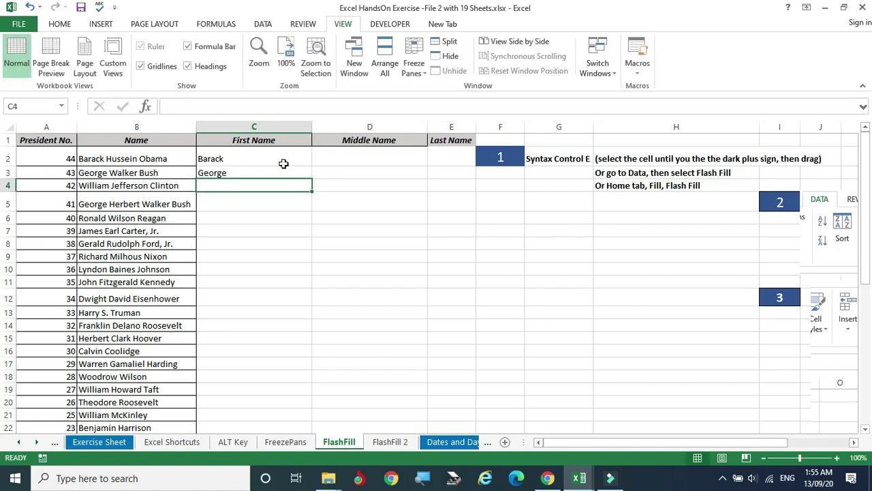
Add William in C4 as a third example, then Flash Fill the remaining 40 first names.
key(ctrl+e)
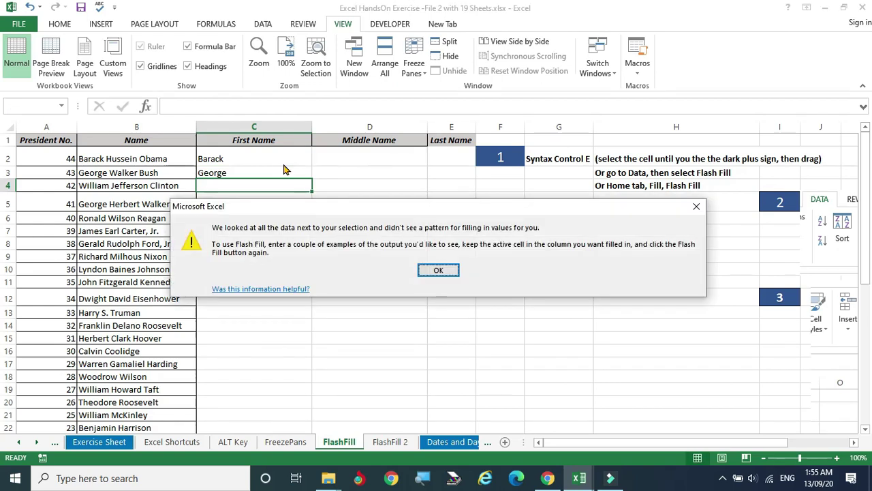
key(Return)
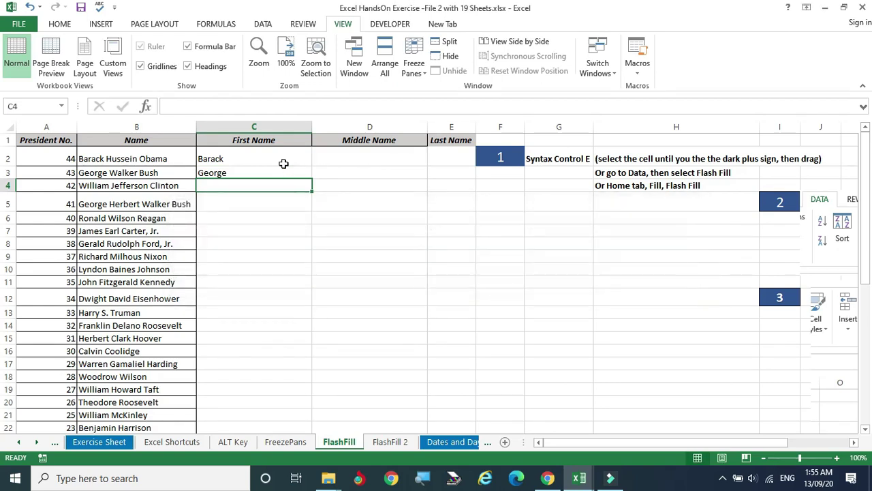
text(Wi)
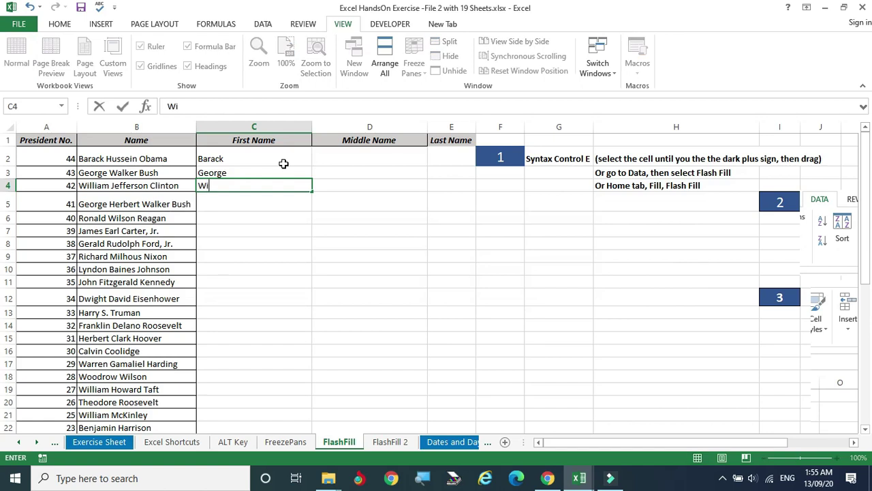
text(lliam)
key(Return)
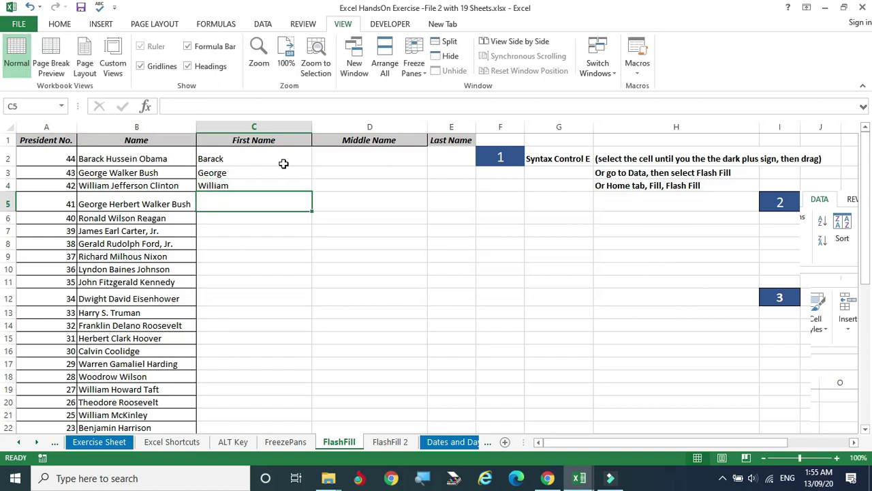
key(ctrl+e)
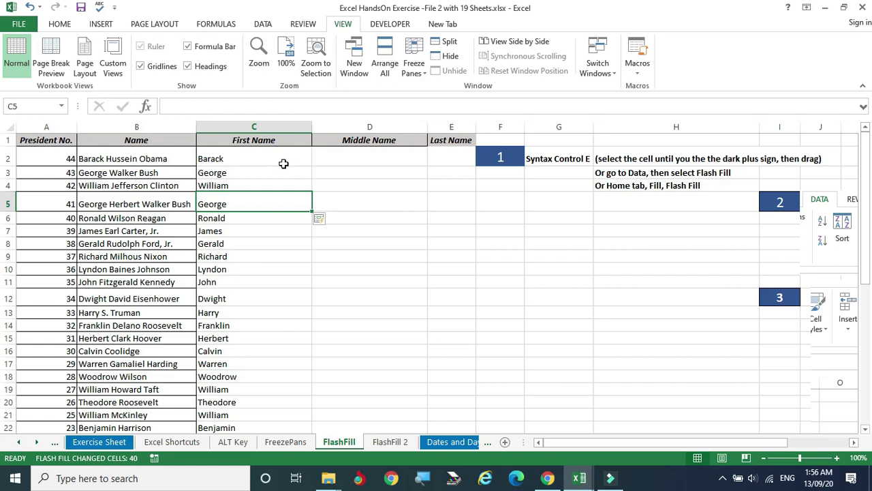
click(348, 159)
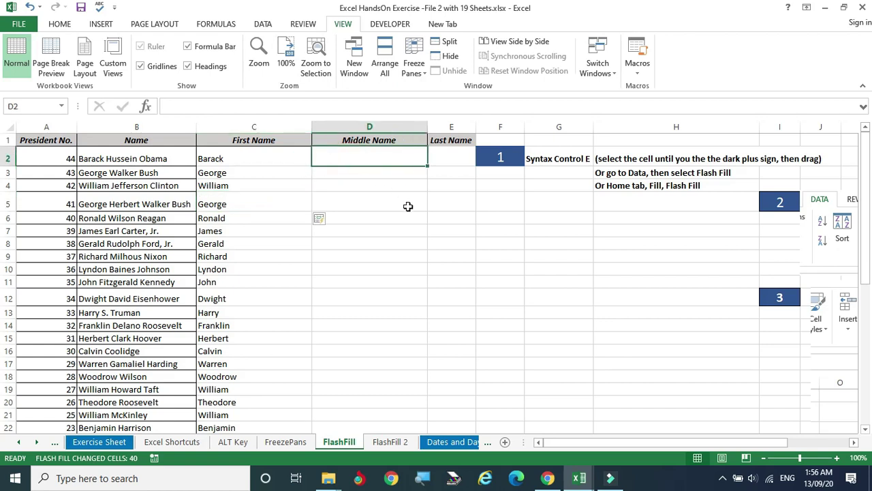
Type Hussein in D2 as the first middle name, undoing the premature Flash Fill.
click(148, 129)
click(369, 158)
text(Hu)
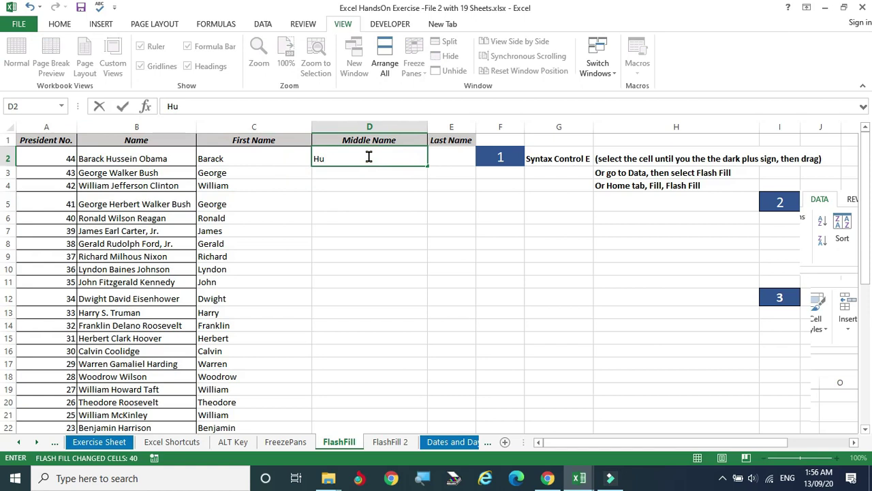
text(ssein)
key(Return)
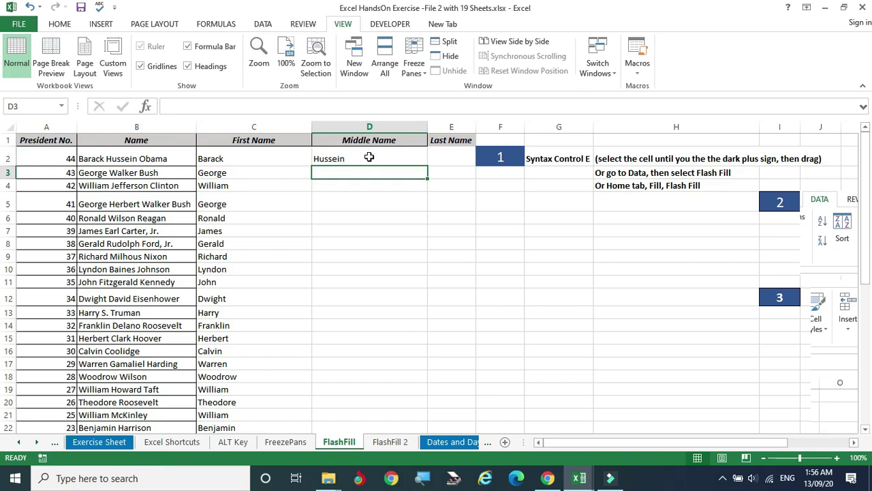
key(ctrl+e)
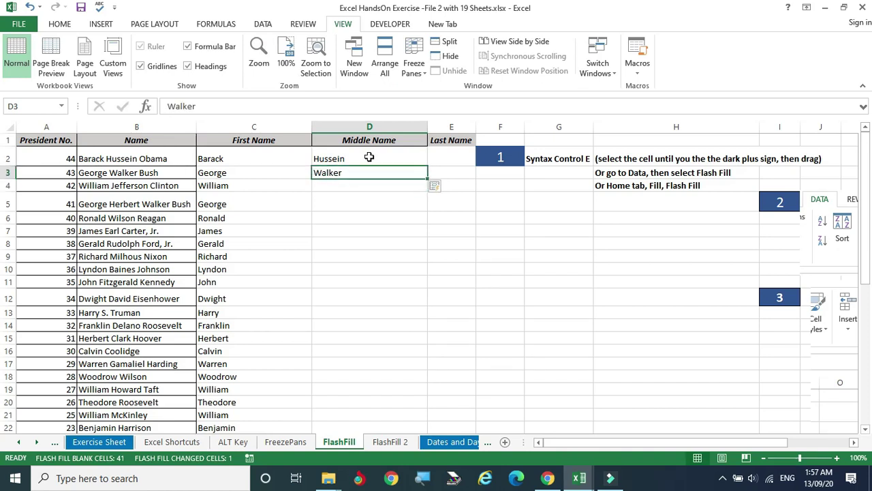
key(ctrl+z)
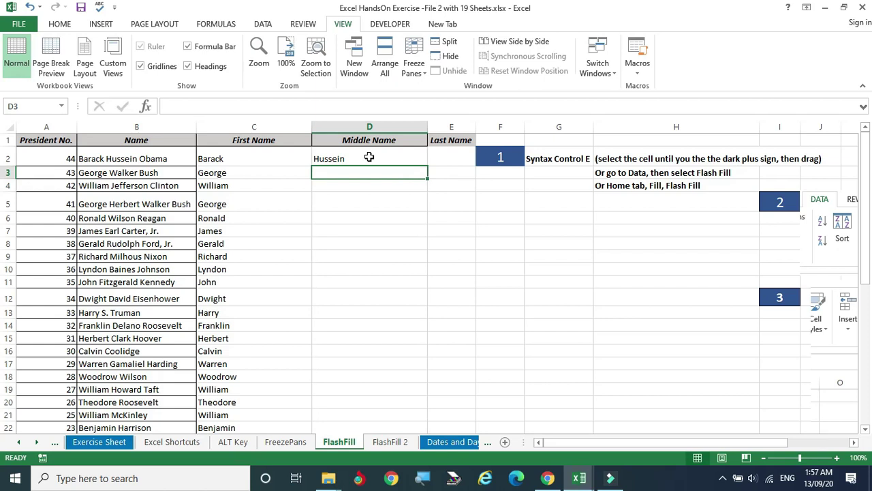
Add Walker and Jefferson in D3 and D4, undoing the incomplete middle-name Flash Fill.
text(Wal)
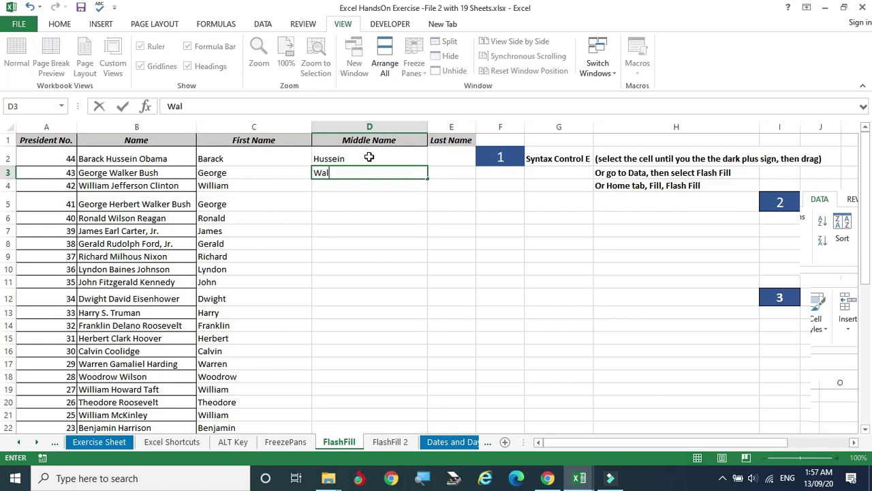
text(ker)
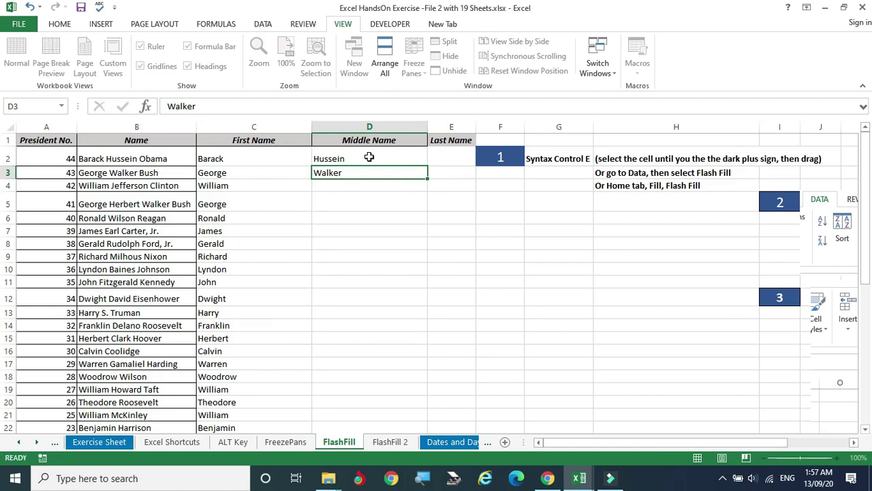
key(Return)
key(ctrl+e)
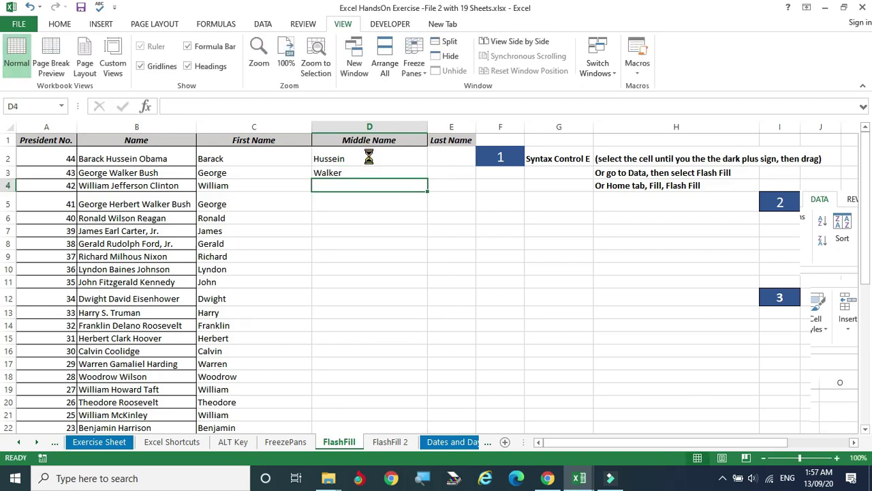
key(Return)
text(J)
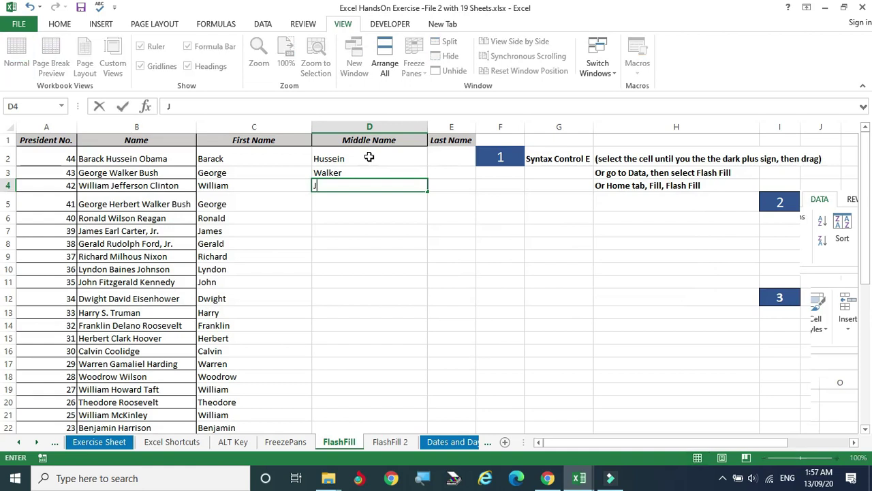
text(efferson)
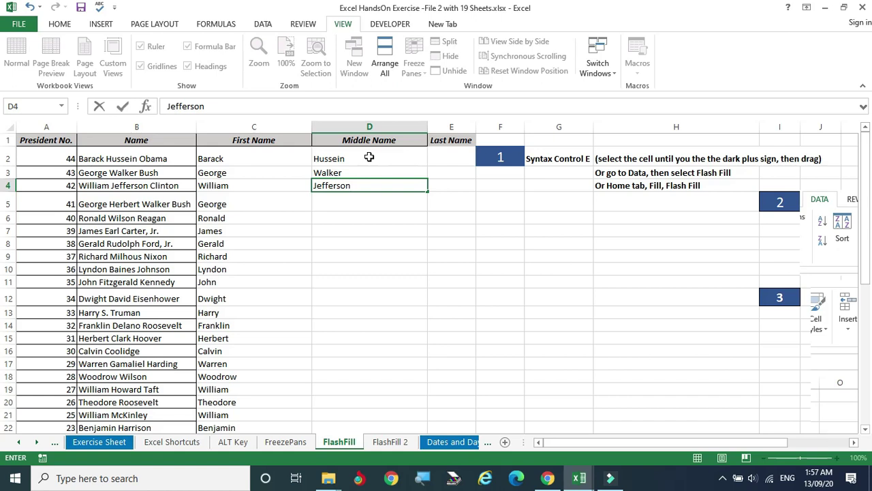
key(Return)
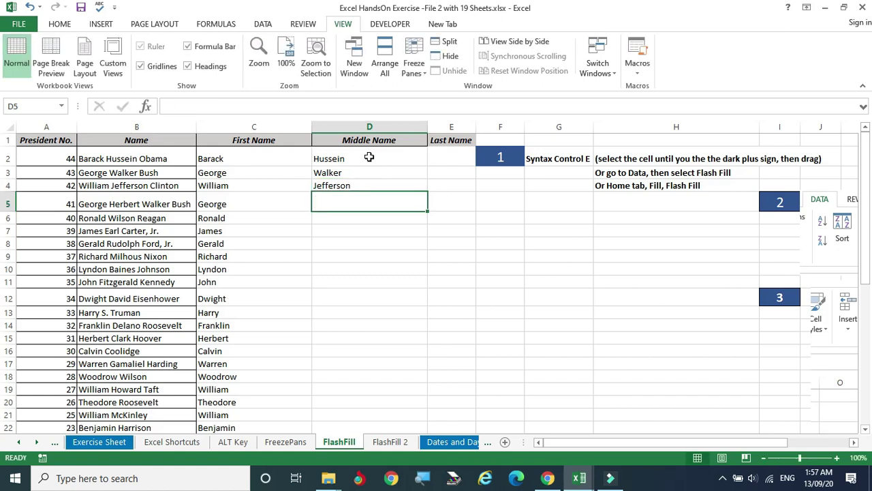
key(ctrl+e)
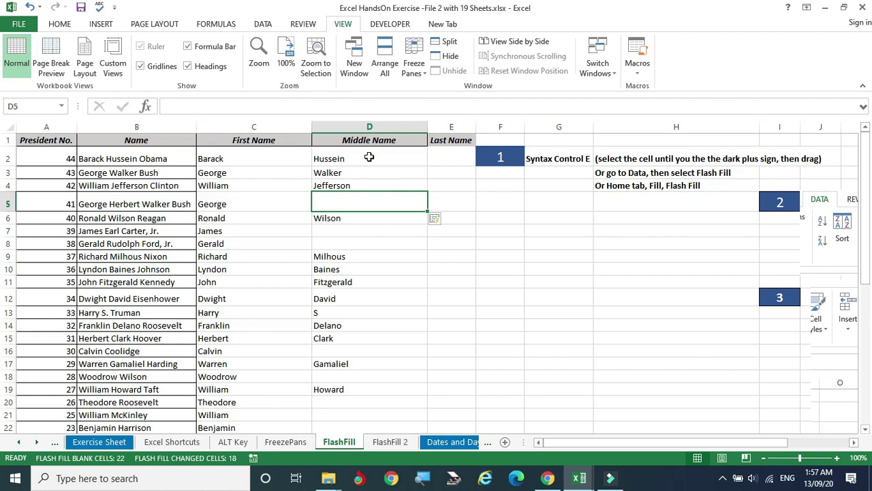
key(ctrl+z)
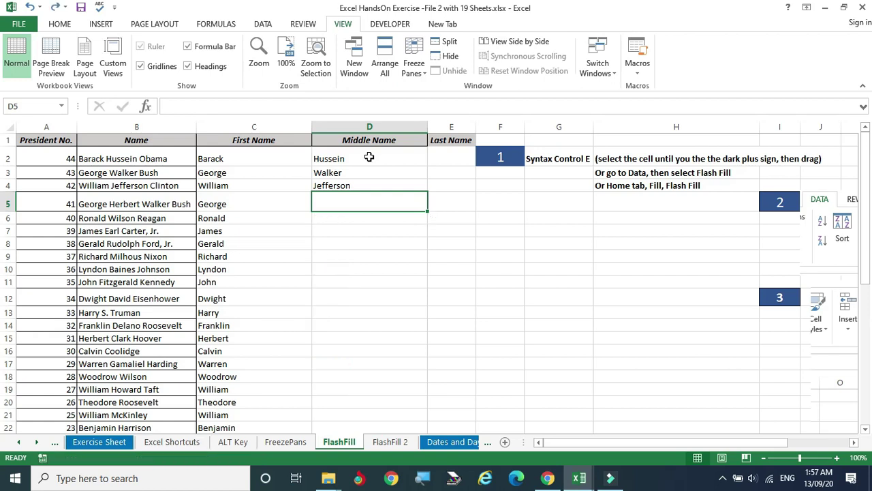
Enter Herbert in D5 and Flash Fill the remaining 39 middle names.
text(He)
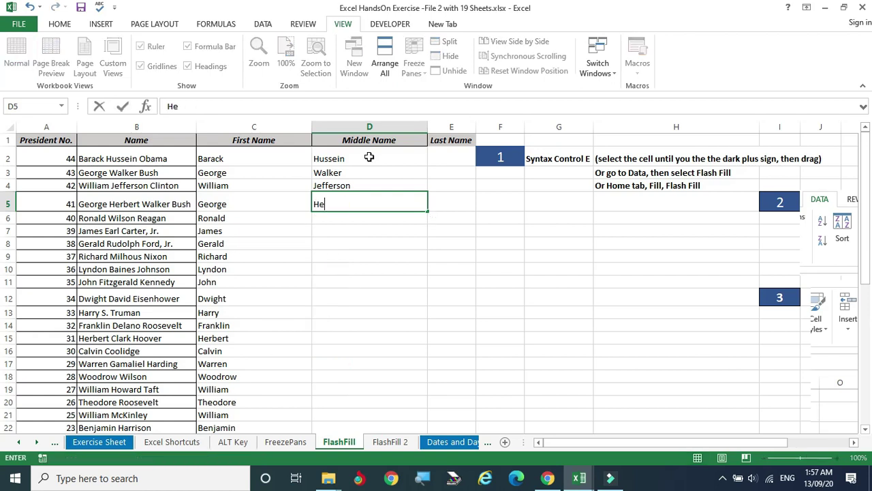
text(rbert)
key(Return)
key(ctrl+e)
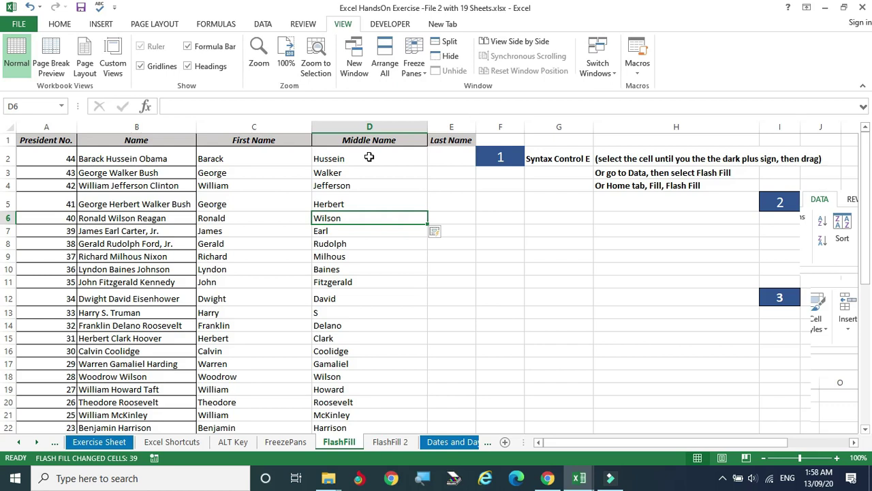
Review the Name, First Name and Middle Name columns, ending at the first Last Name cell.
click(437, 151)
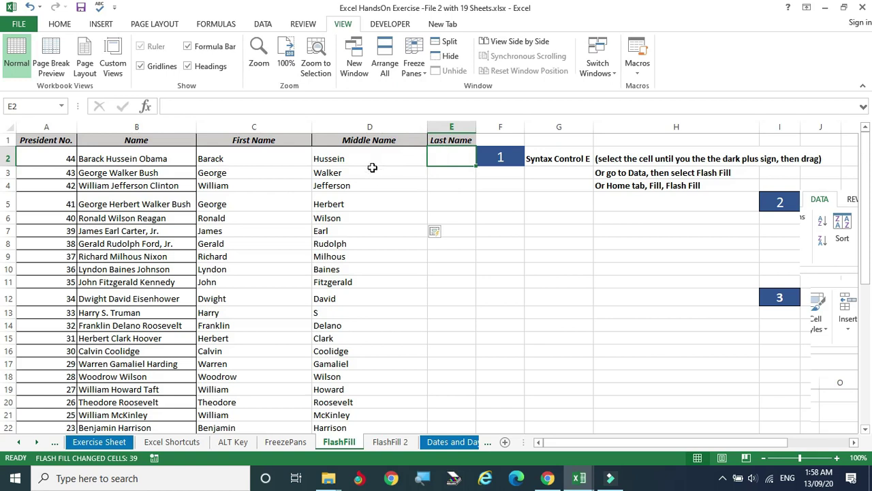
click(369, 126)
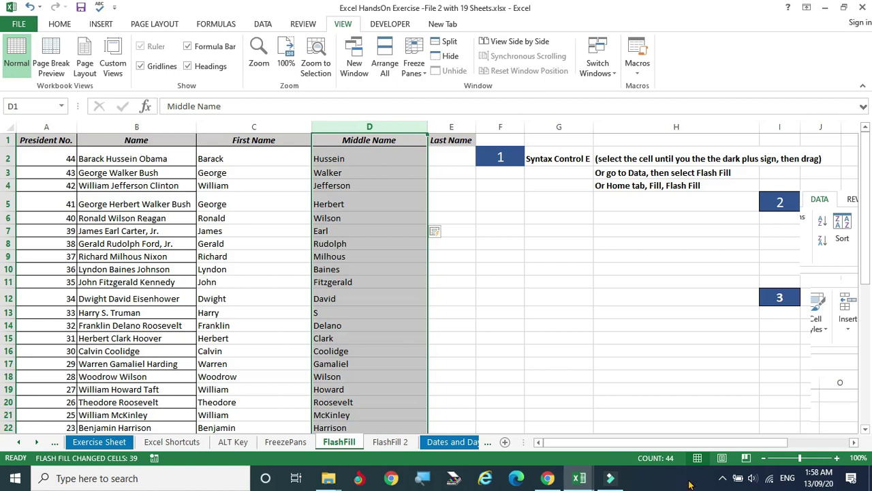
click(131, 139)
click(140, 127)
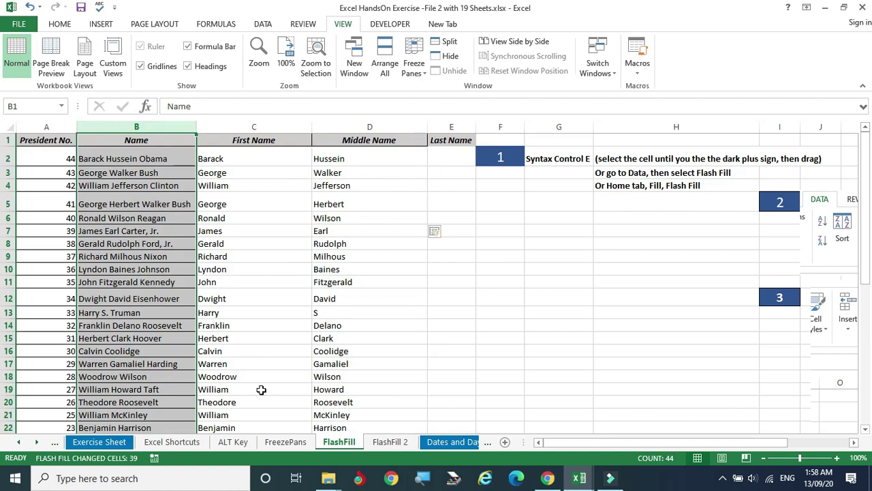
drag(261, 153, 249, 186)
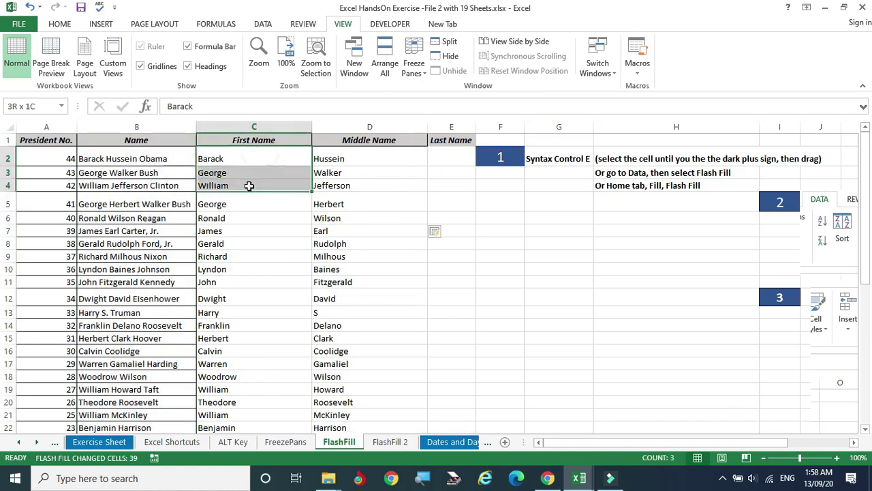
click(449, 158)
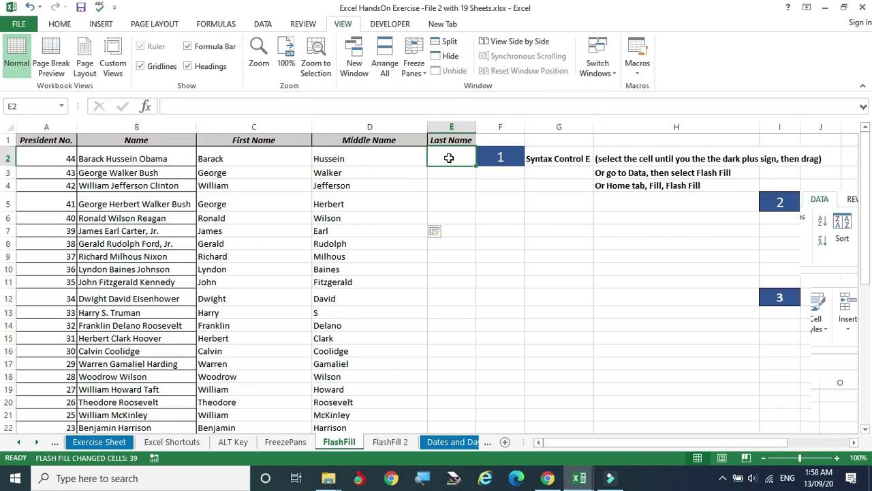
text(O)
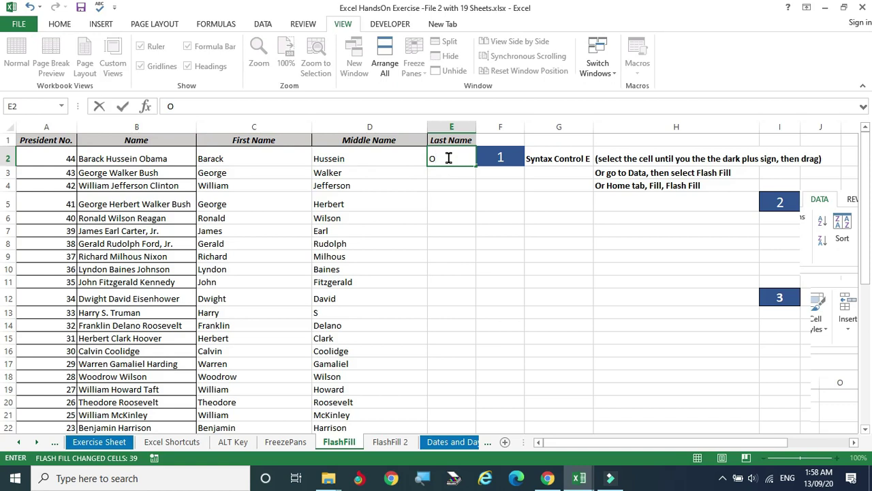
text(bama)
key(Escape)
text(Obama)
key(Return)
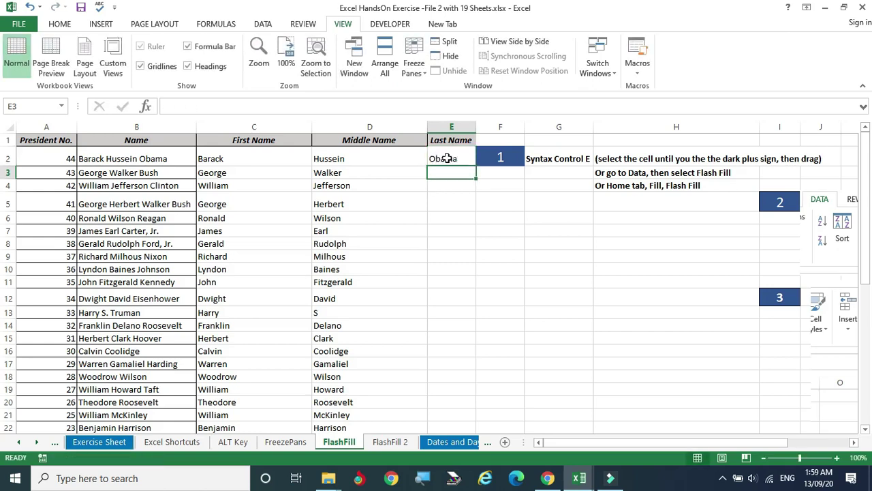
text(Bush)
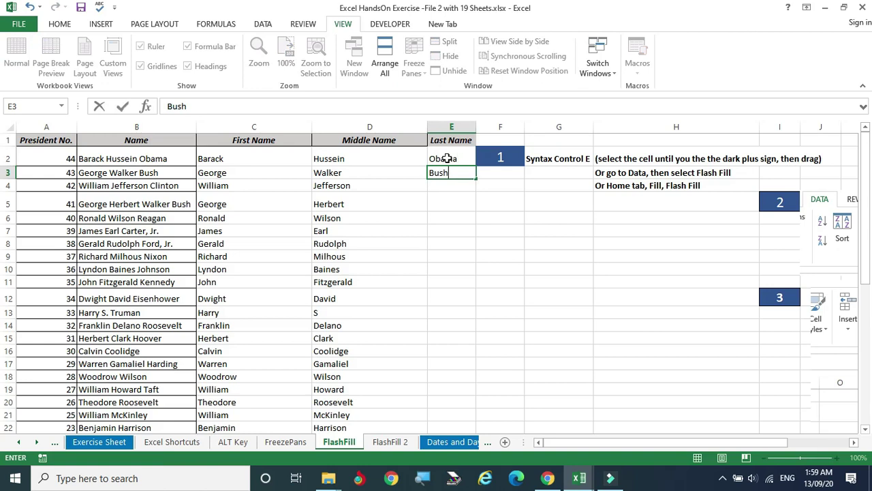
key(Return)
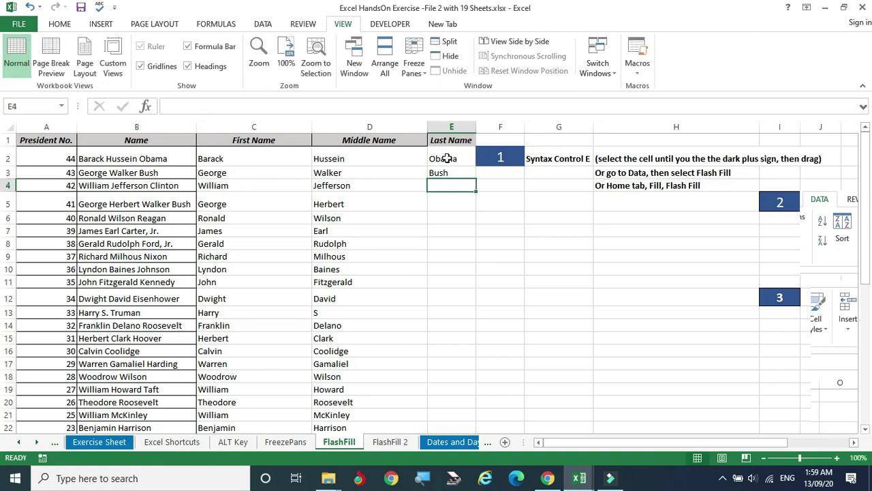
text(Clin)
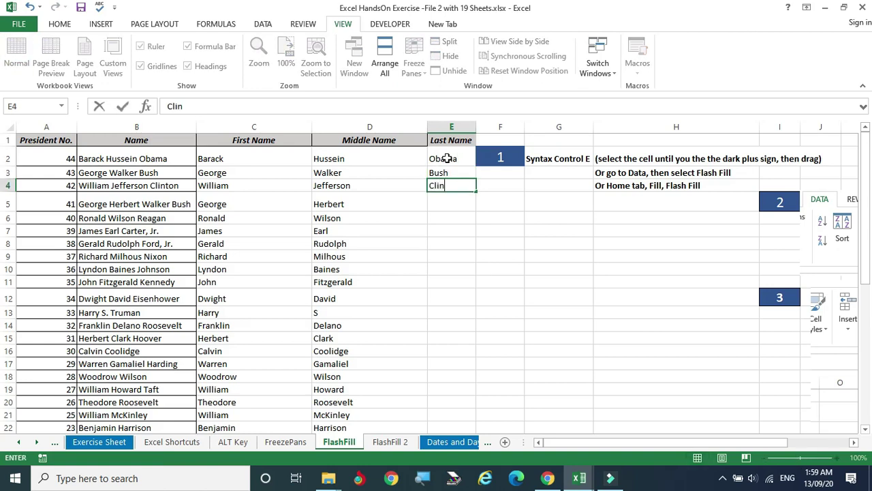
text(ton)
key(Return)
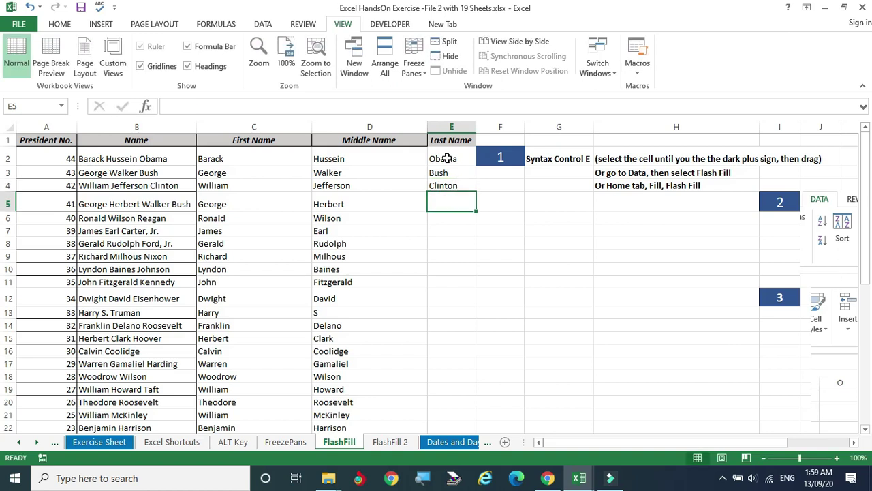
key(ctrl+e)
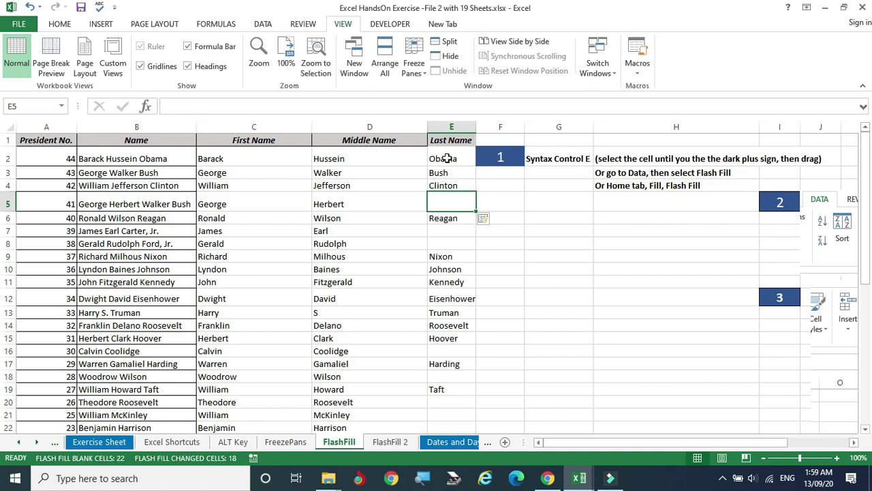
key(ctrl+z)
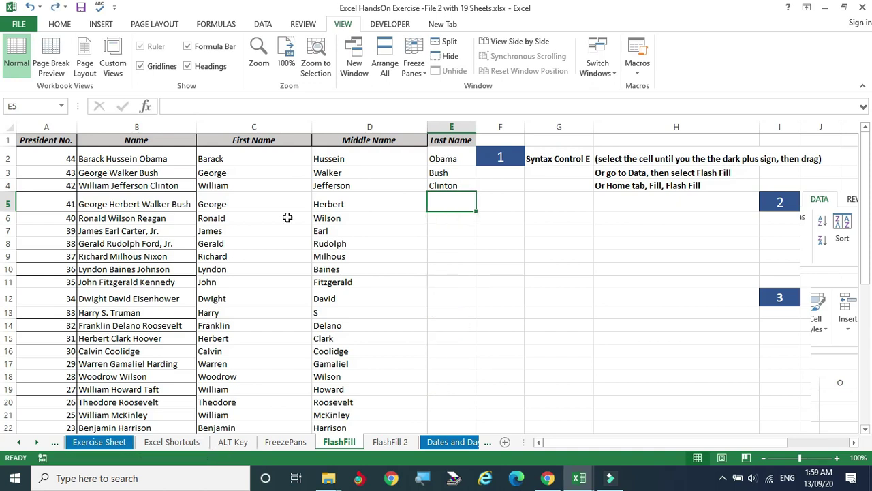
click(98, 204)
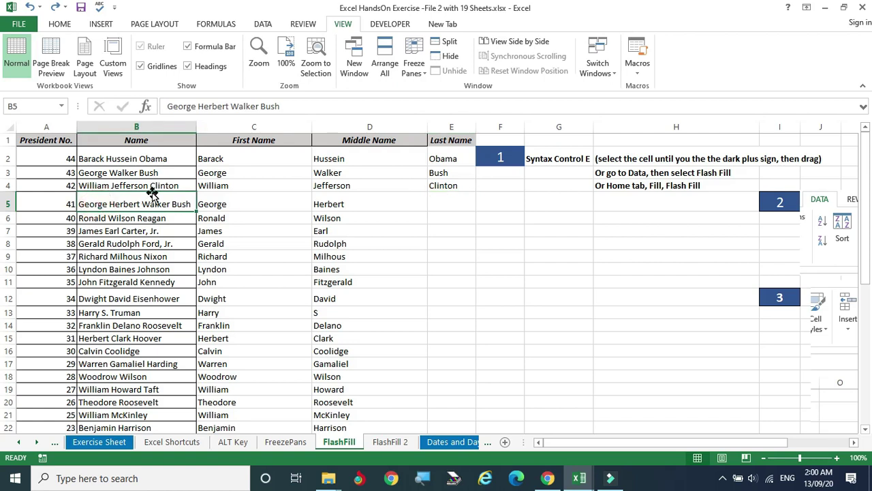
click(152, 184)
click(117, 218)
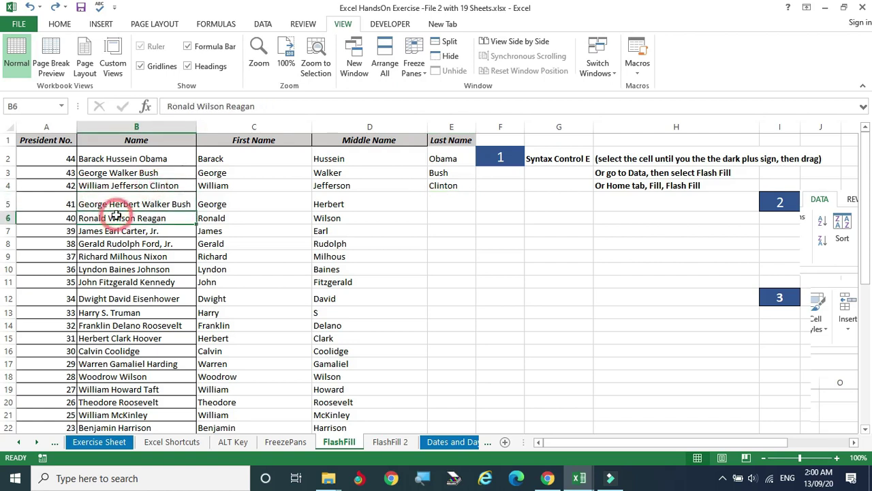
click(92, 232)
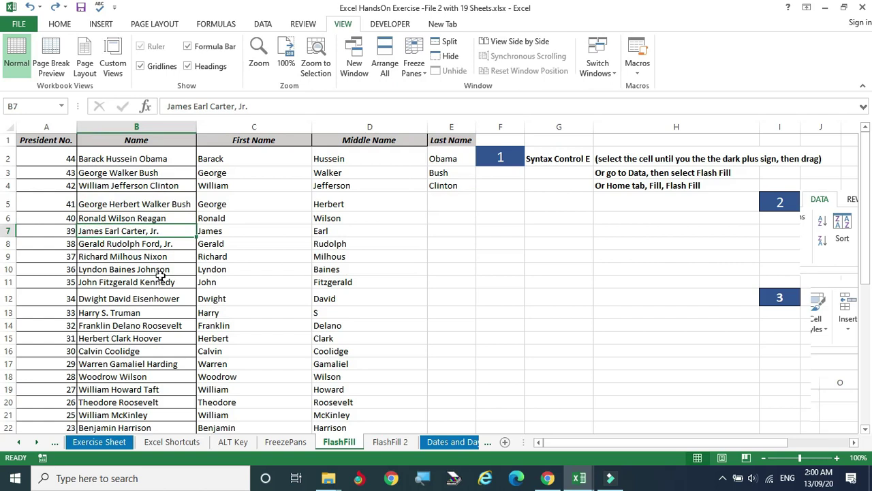
click(121, 200)
click(445, 195)
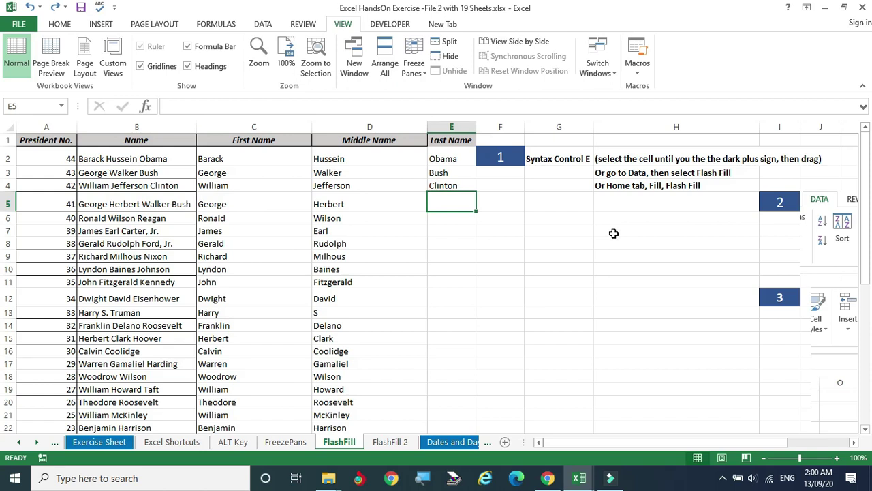
Type Walker in E5 and Flash Fill the remaining last names.
text(Walker)
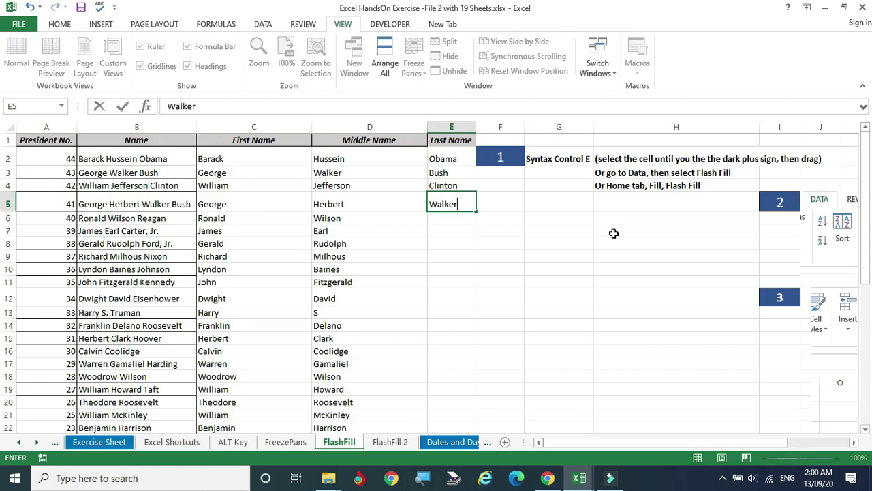
key(Return)
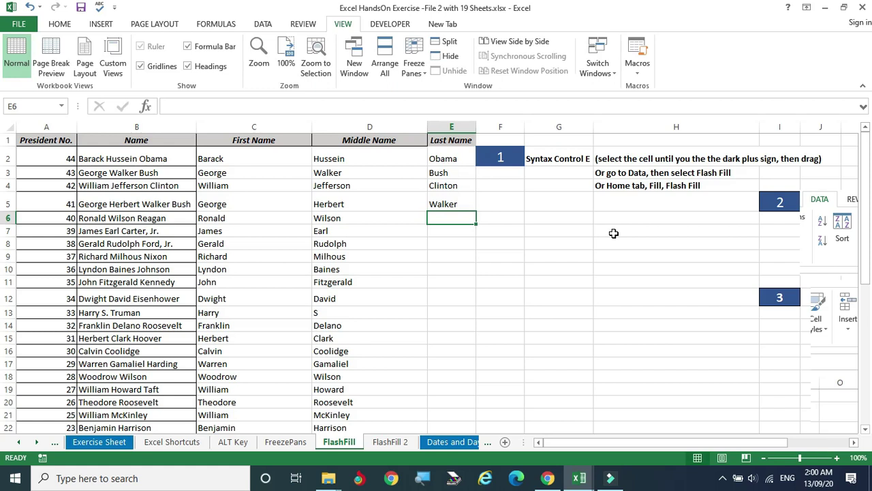
key(ctrl+e)
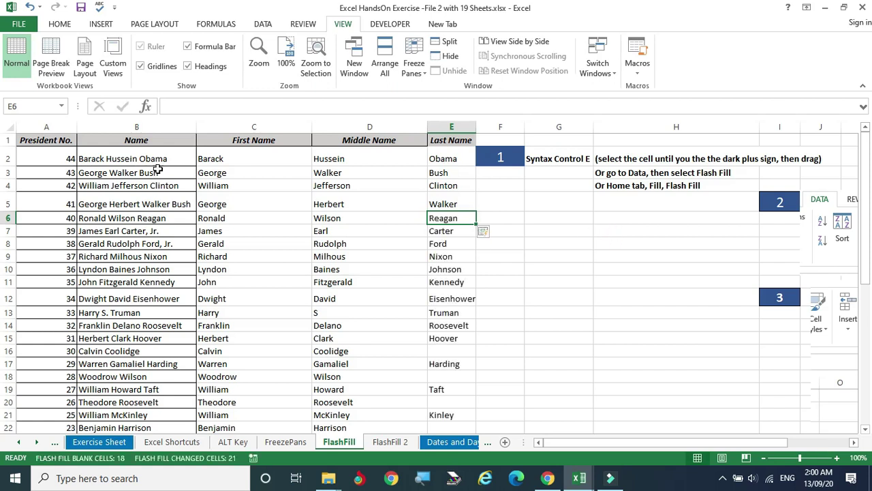
Compare the Clinton and Bush full names with their last names and check the filled range E5:E16.
click(141, 182)
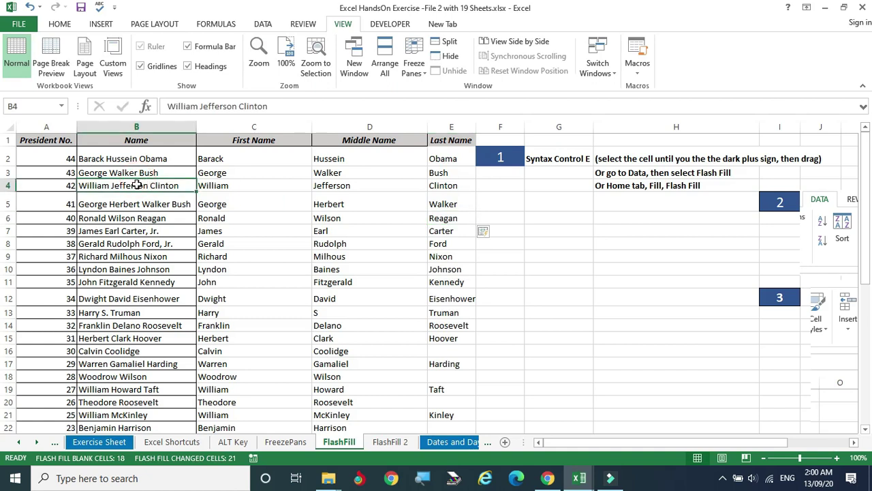
click(113, 203)
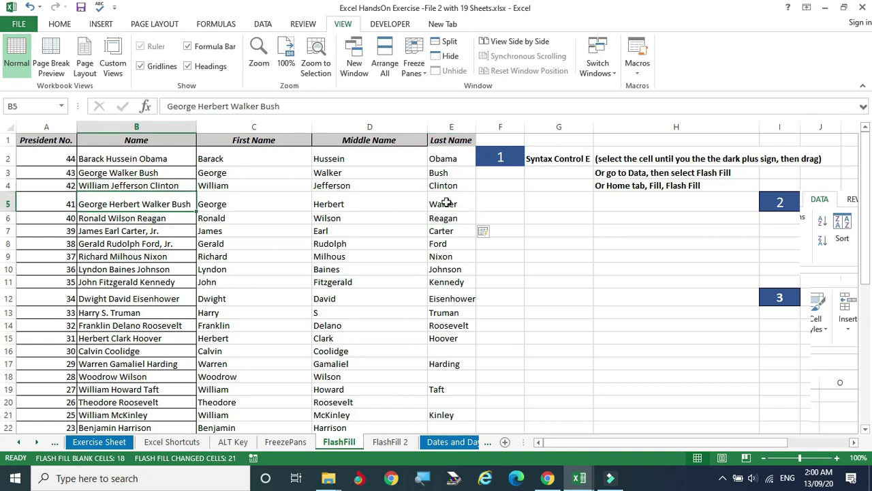
click(462, 185)
click(446, 202)
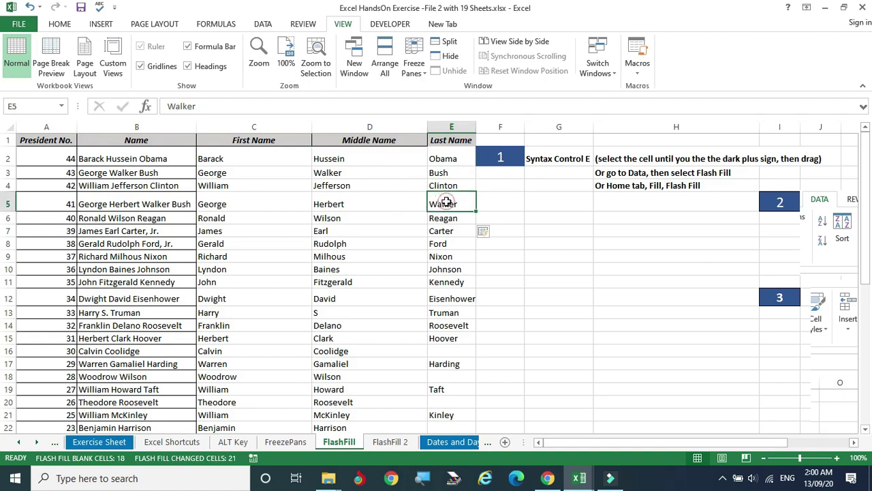
click(166, 185)
click(179, 204)
drag(456, 210, 433, 365)
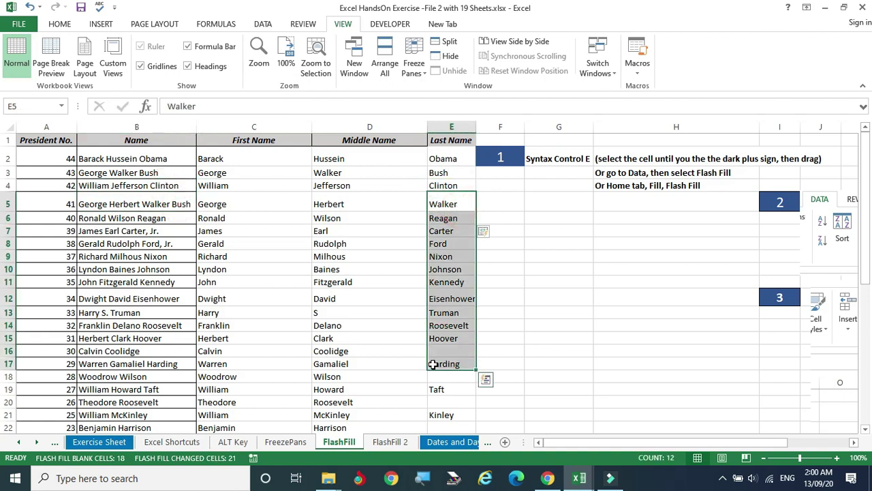
click(574, 306)
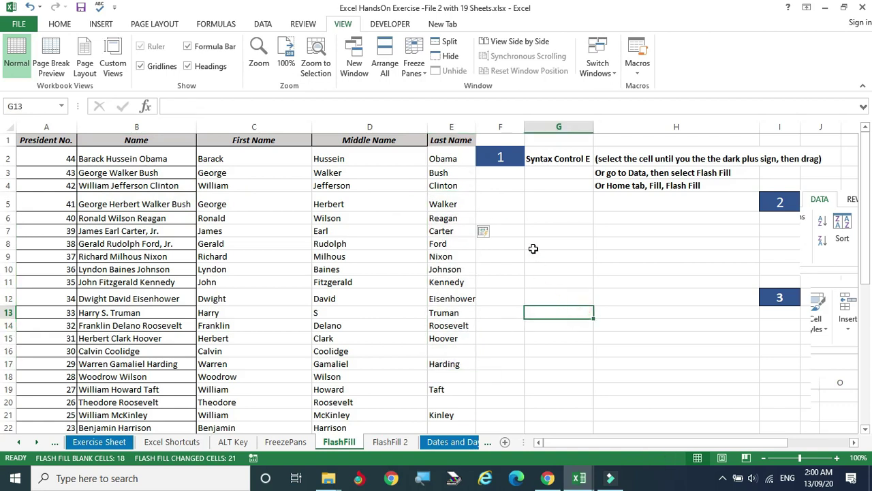
Look at the Home ribbon's Fill options, including Flash Fill, without choosing any.
mouse_move(652, 443)
mouse_down()
mouse_move(724, 433)
mouse_move(665, 433)
mouse_up()
click(56, 26)
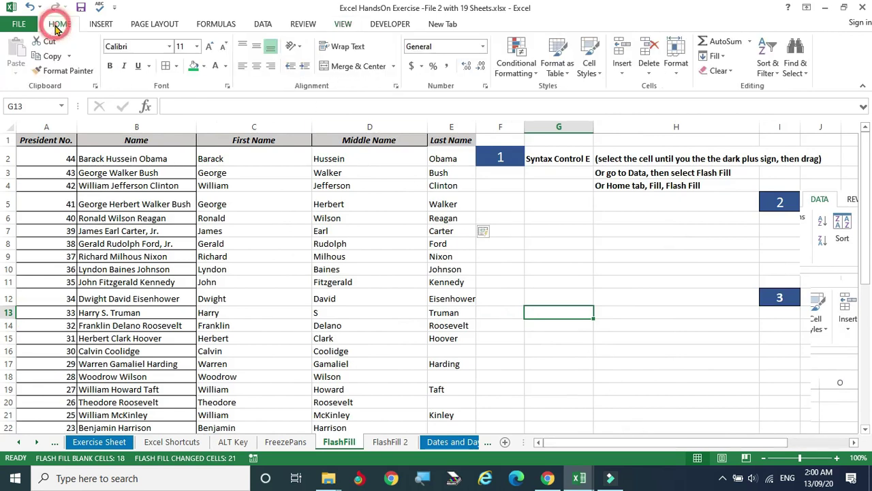
click(716, 56)
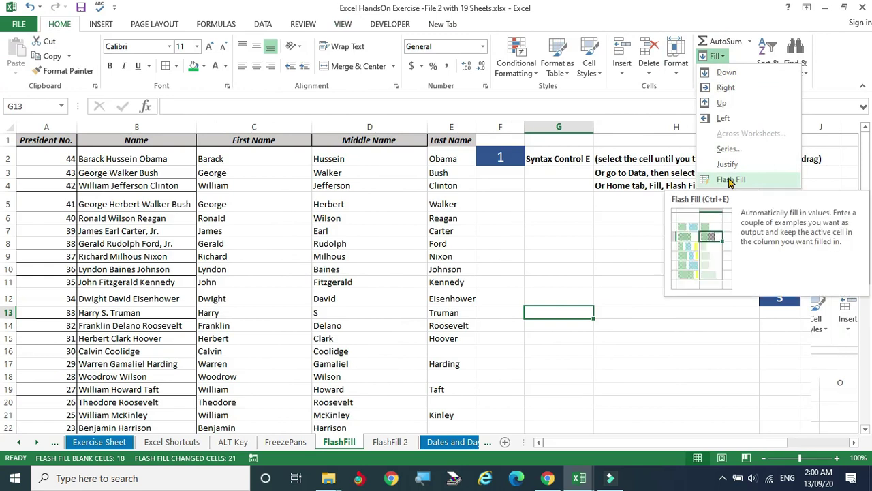
key(Escape)
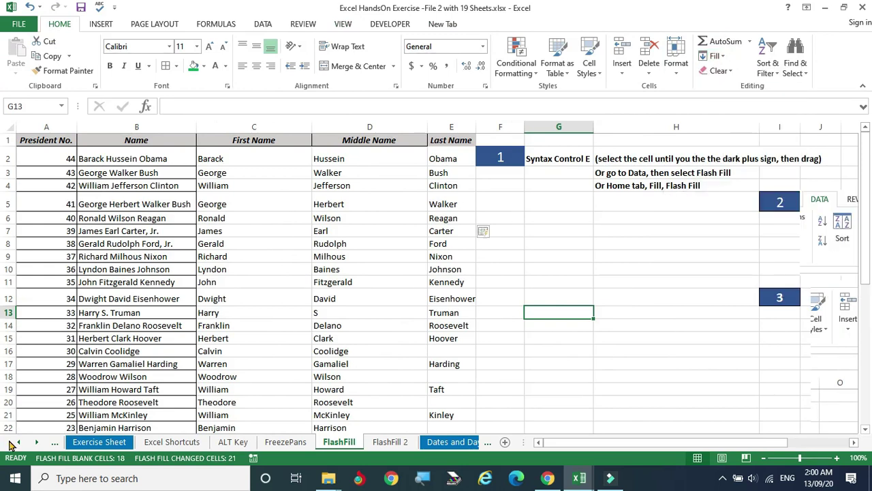
Activate the FlashFill 2 sheet from the workbook's sheet list.
right_click(16, 443)
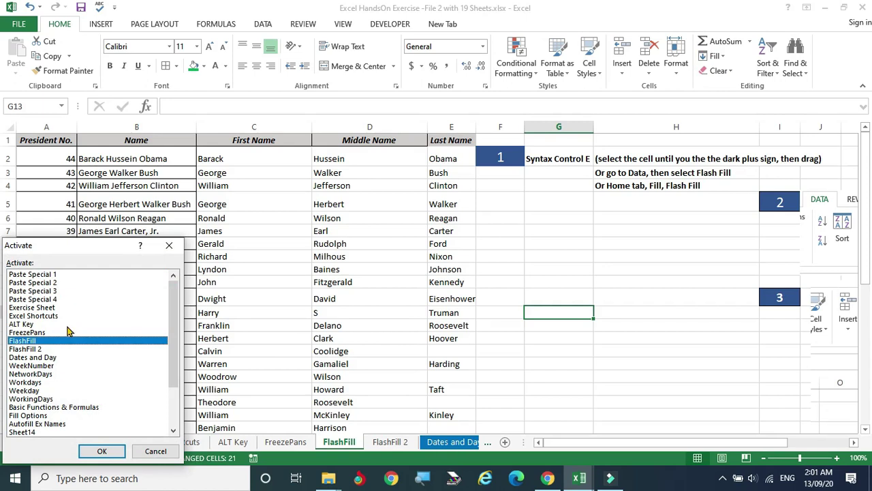
click(20, 350)
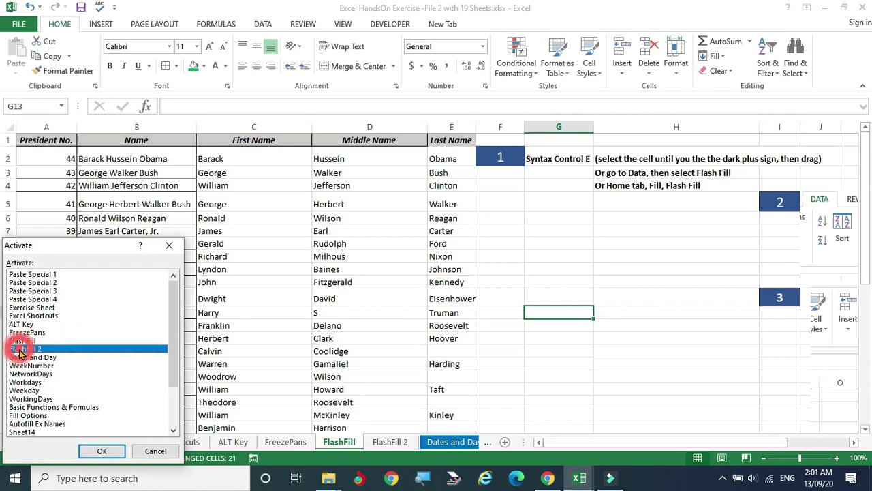
click(101, 451)
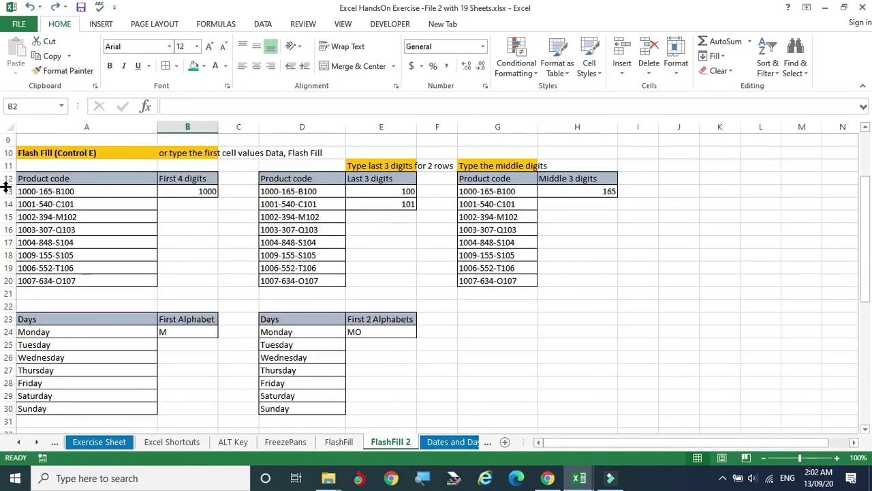
Retype 1000 in B13 and Flash Fill B14:B20 with the first four digits, 1001–1007.
click(54, 190)
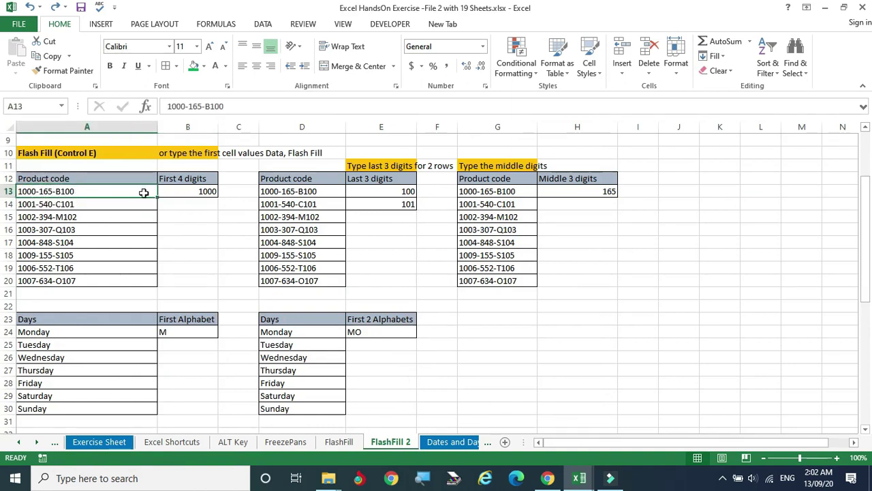
click(190, 191)
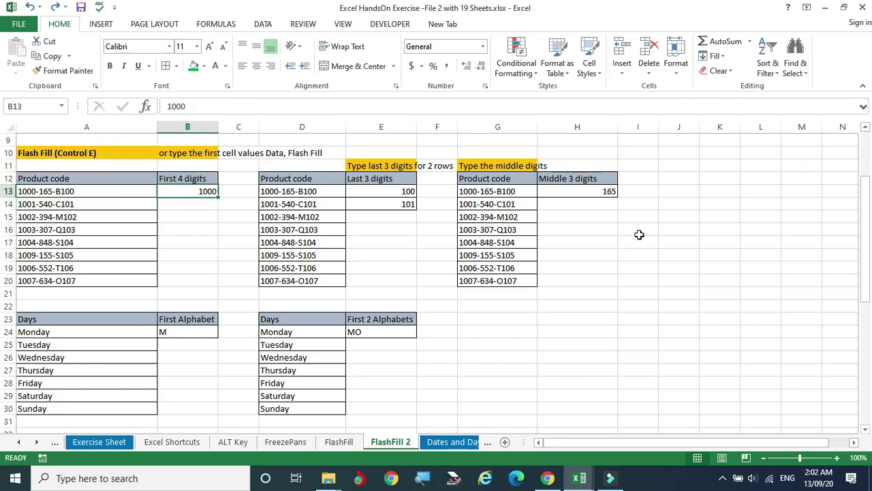
key(BackSpace)
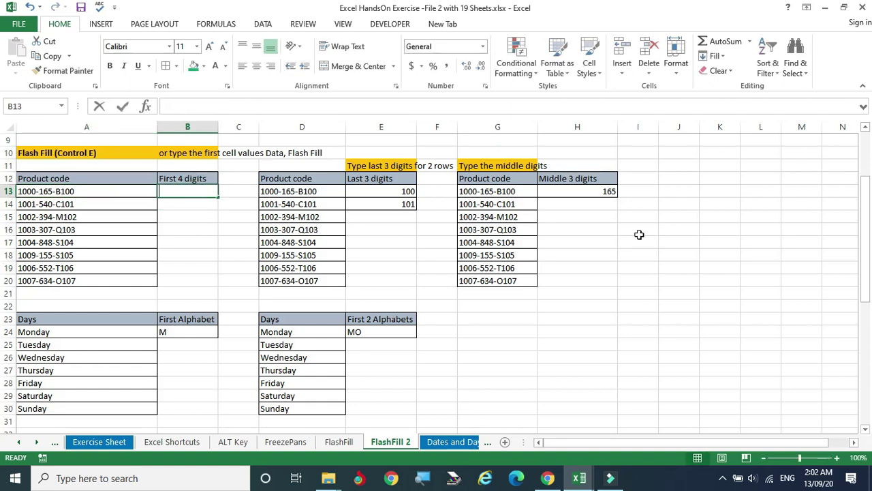
text(1000)
key(Return)
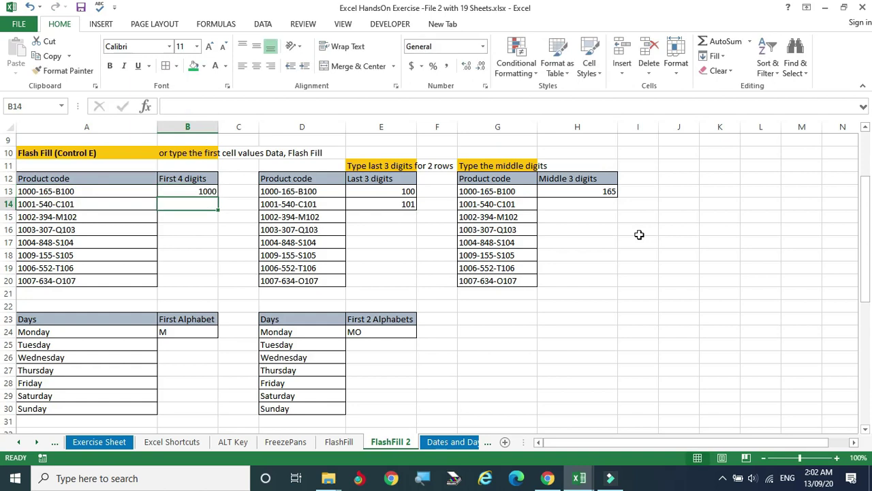
key(ctrl+e)
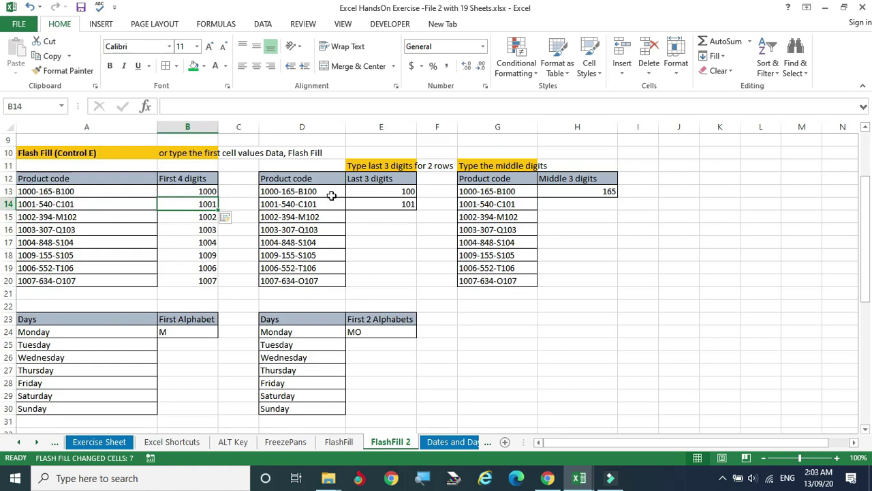
Clear the 101 example from E14, try Flash Fill, and undo the repeated 100 values.
click(373, 192)
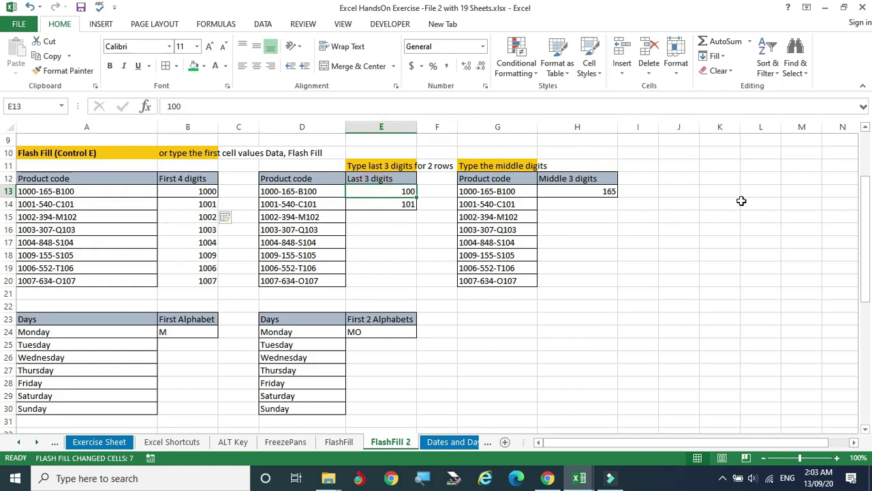
click(383, 205)
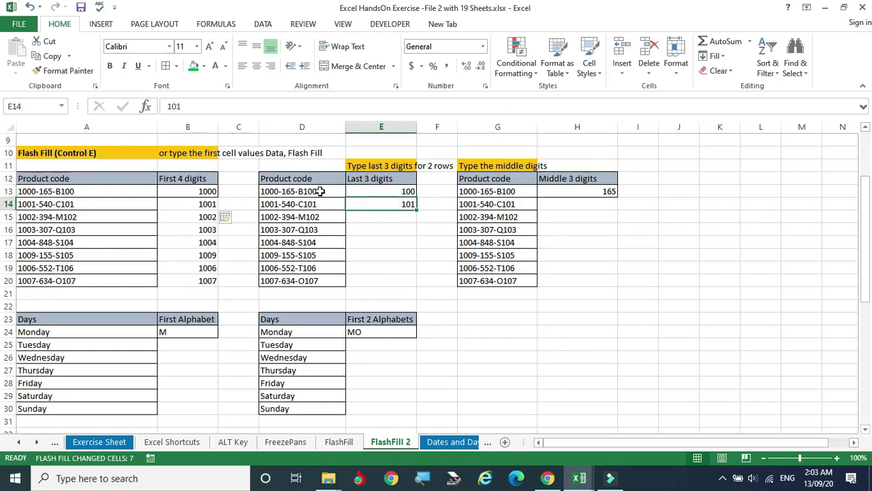
key(Delete)
click(397, 192)
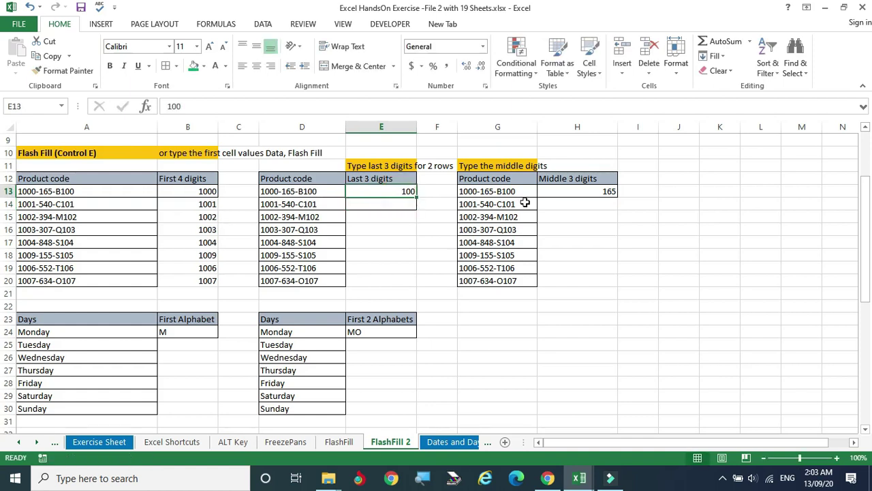
key(Down)
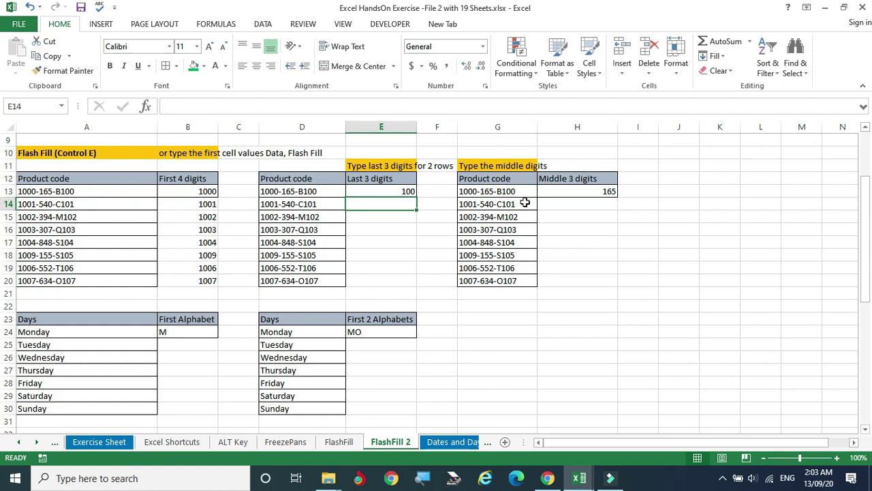
key(ctrl+e)
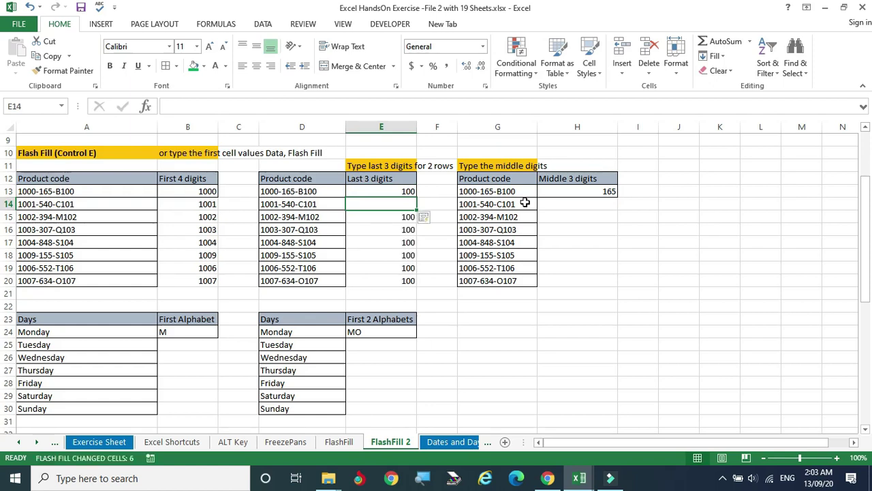
key(ctrl+z)
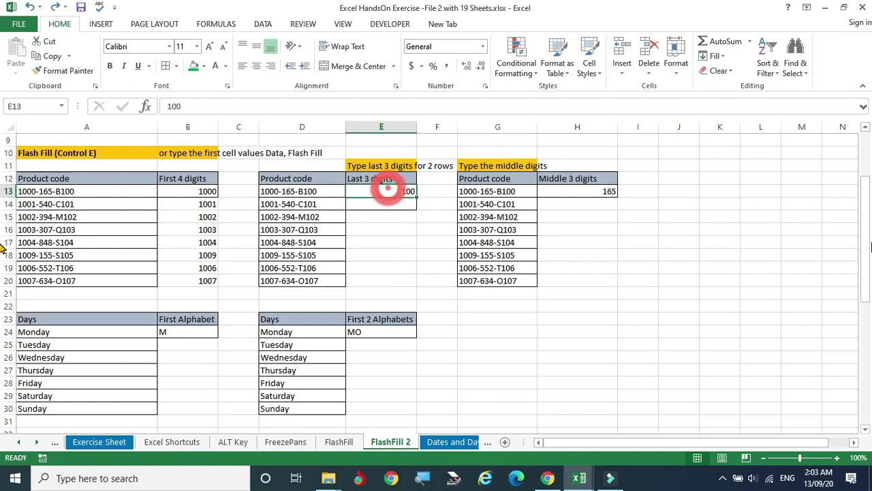
Type 101 in E14 and Flash Fill E15:E20 with 102 through 107, then check the examples.
text(10)
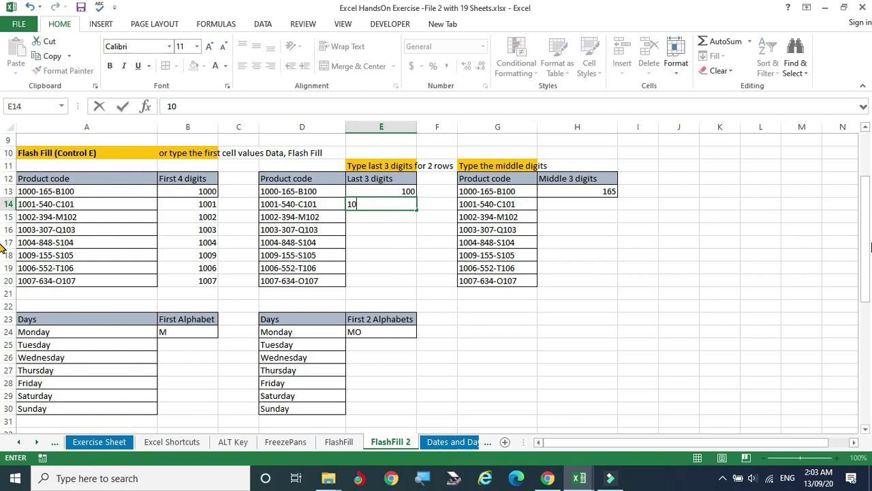
key(Return)
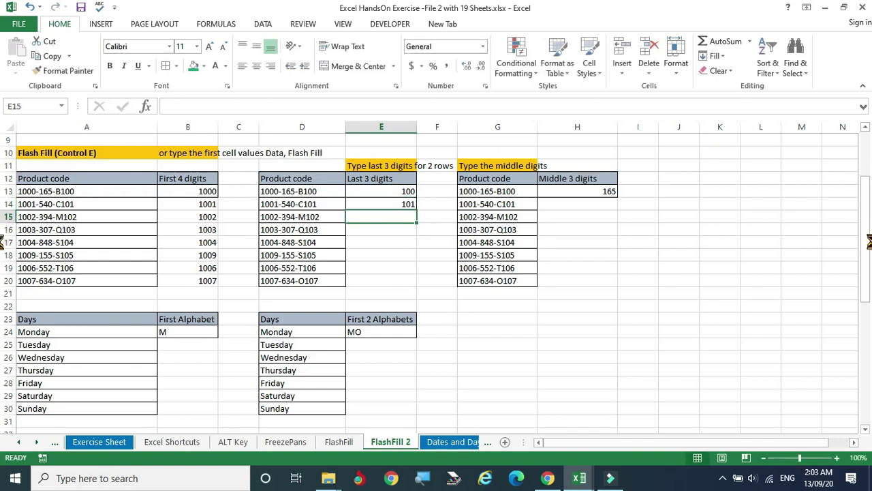
key(ctrl+e)
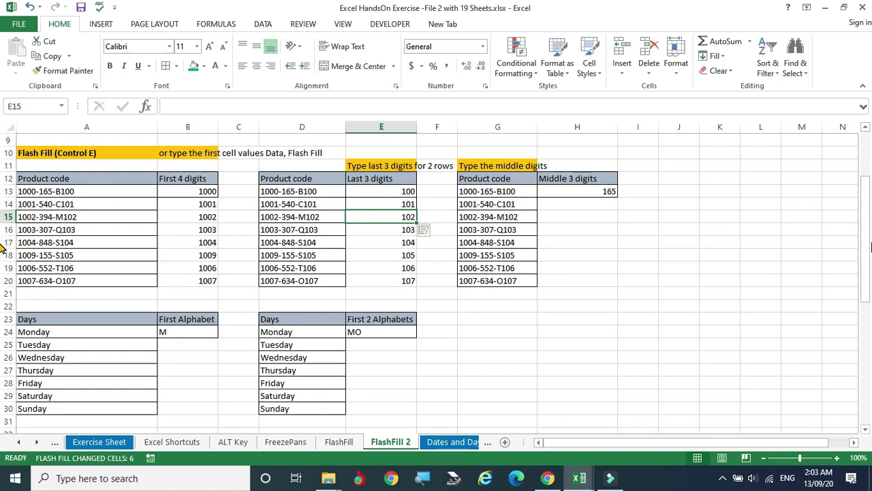
click(383, 189)
click(382, 188)
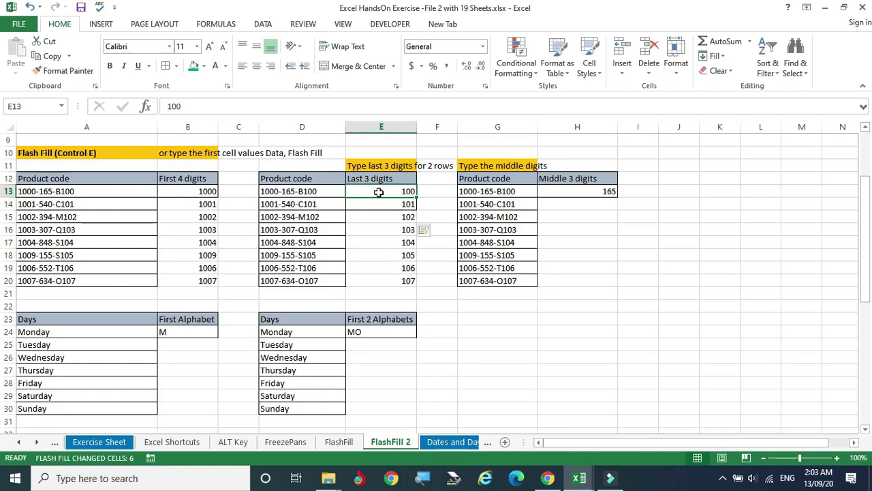
click(379, 204)
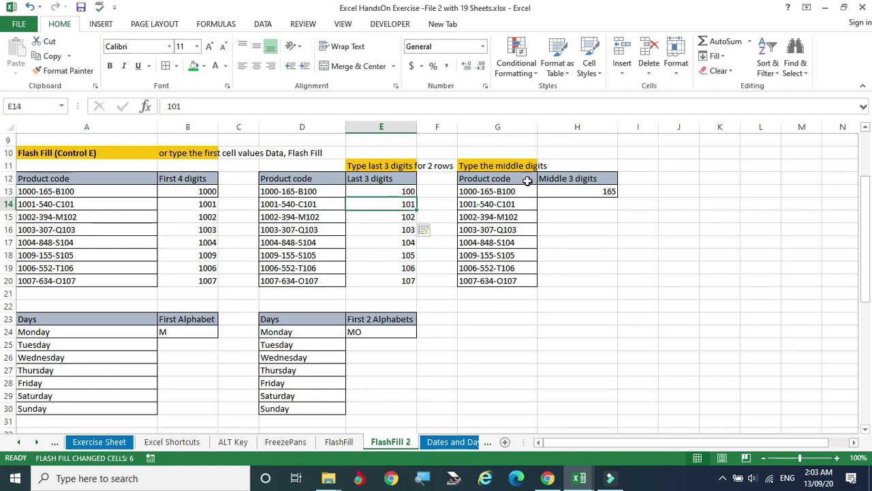
click(580, 191)
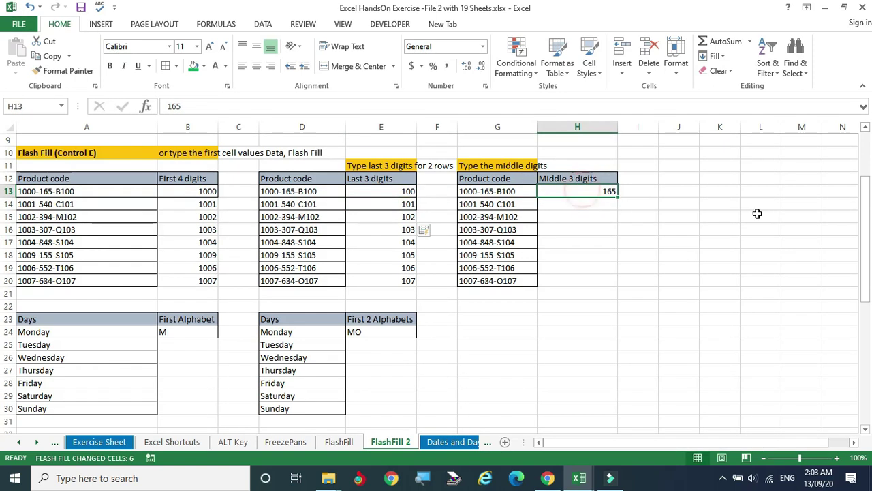
Add 540 as the second Middle 3 digits example and flash-fill the rest.
click(567, 192)
key(Down)
text(540)
key(Return)
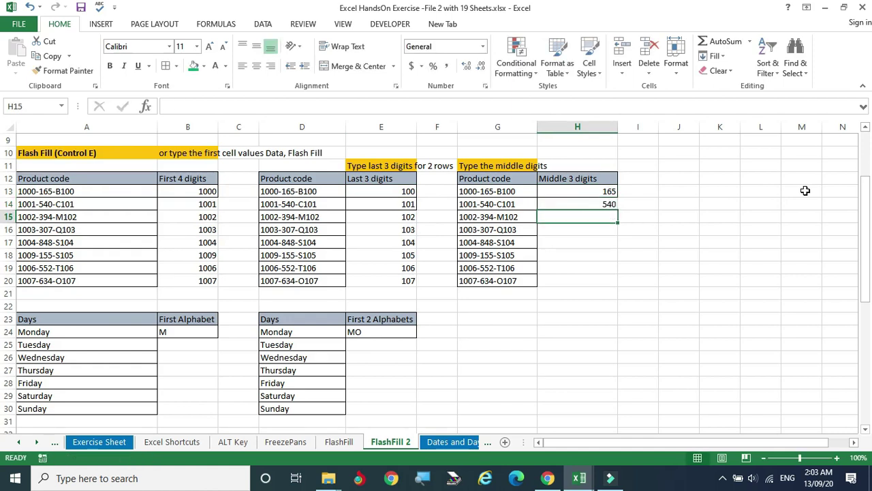
key(ctrl+e)
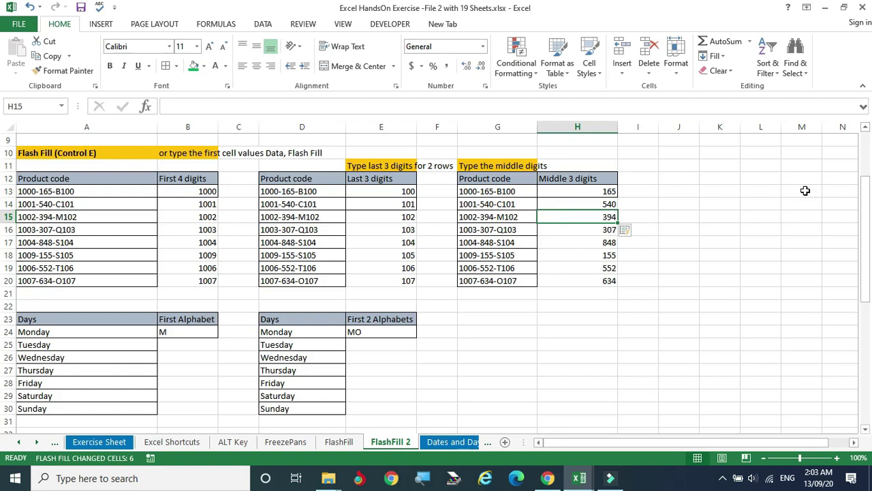
Re-enter M in First Alphabet and flash-fill the column to M, T, W, T, F, S, S.
scroll(191, 296, down, 3)
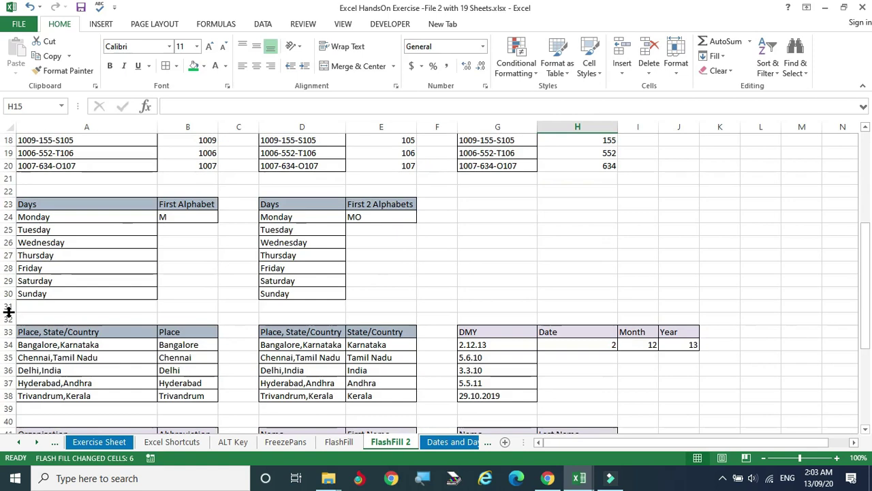
click(186, 217)
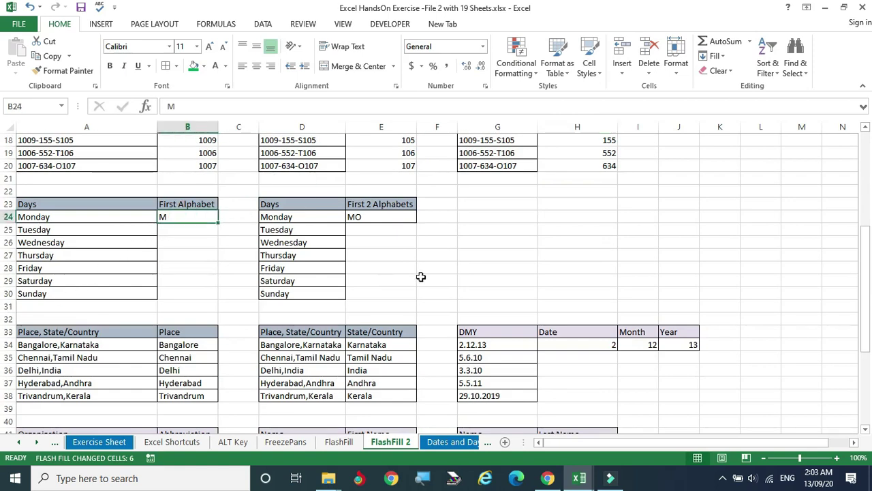
key(BackSpace)
text(M)
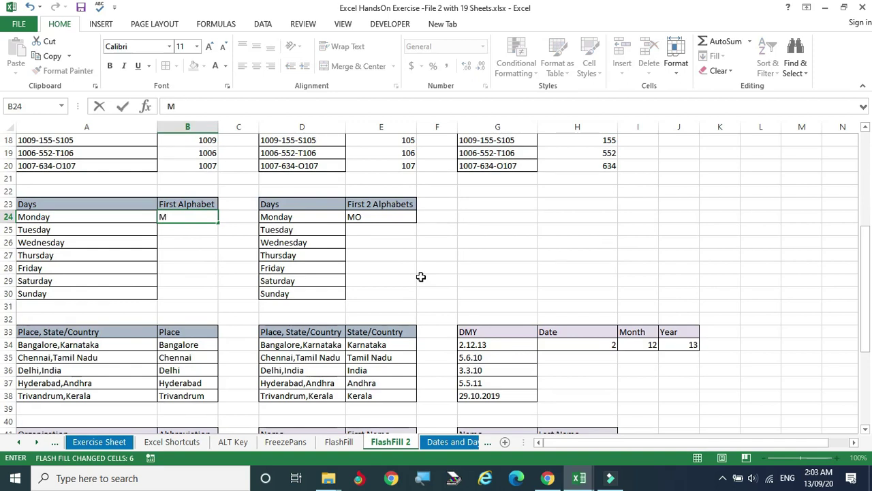
key(Return)
key(ctrl+e)
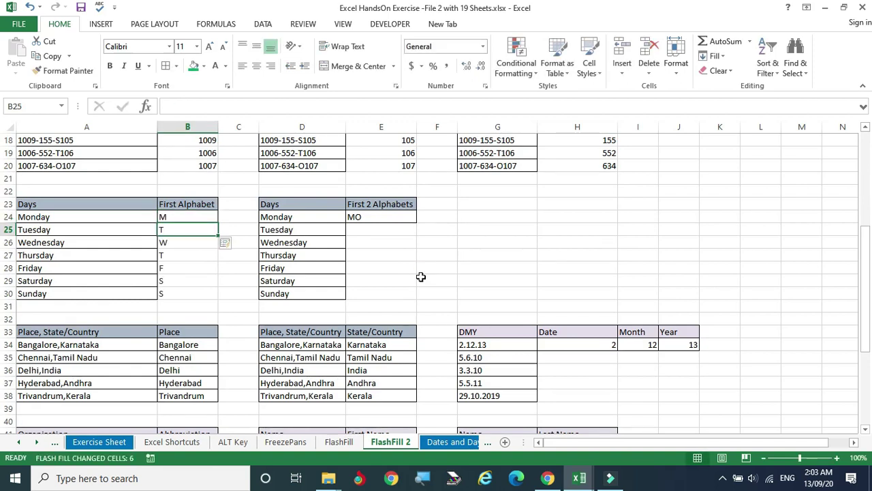
Flash-fill First 2 Alphabets below MO with TU through SU.
click(383, 219)
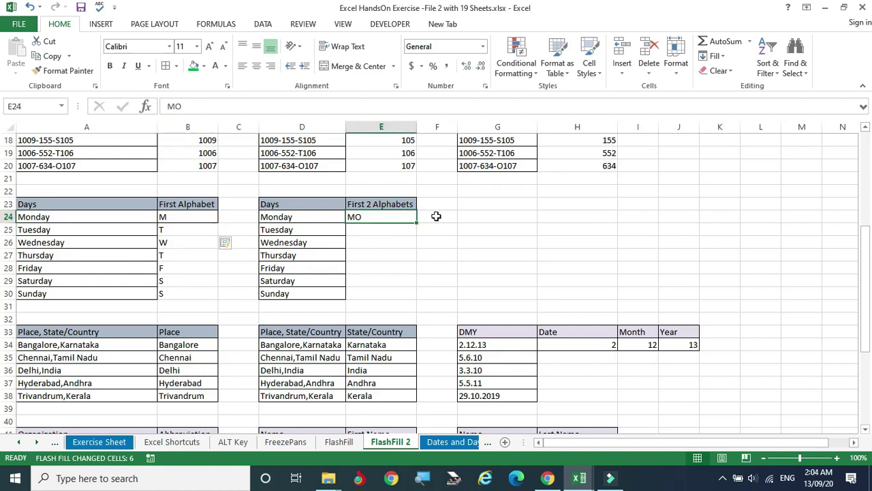
key(Down)
key(ctrl+e)
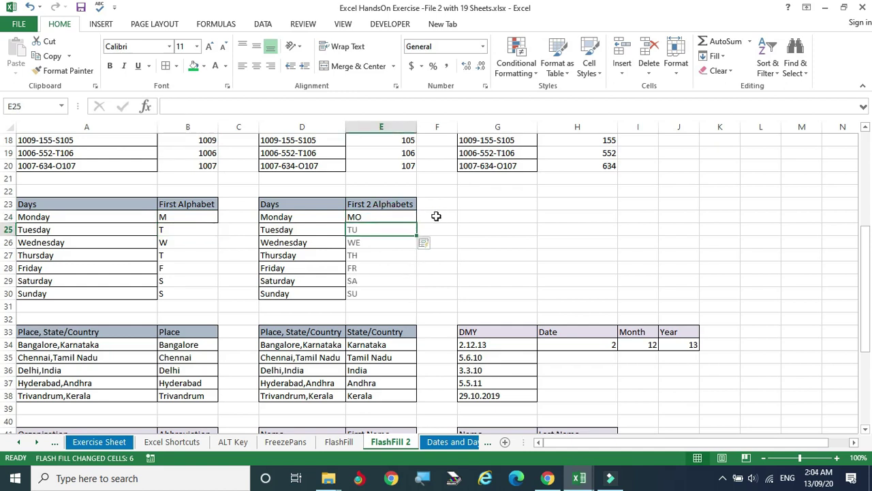
scroll(350, 230, down, 3)
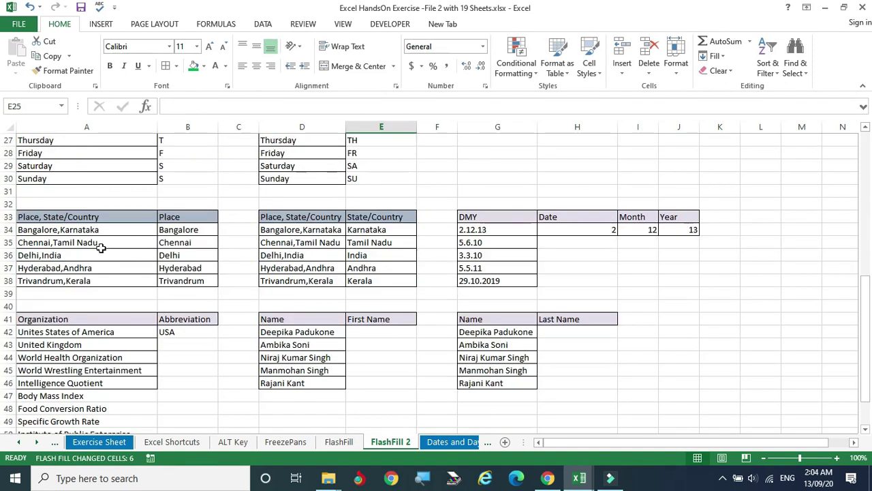
Clear the Place column, enter Bangalore as the example, and flash-fill the remaining places.
click(178, 229)
key(Delete)
drag(178, 243, 189, 280)
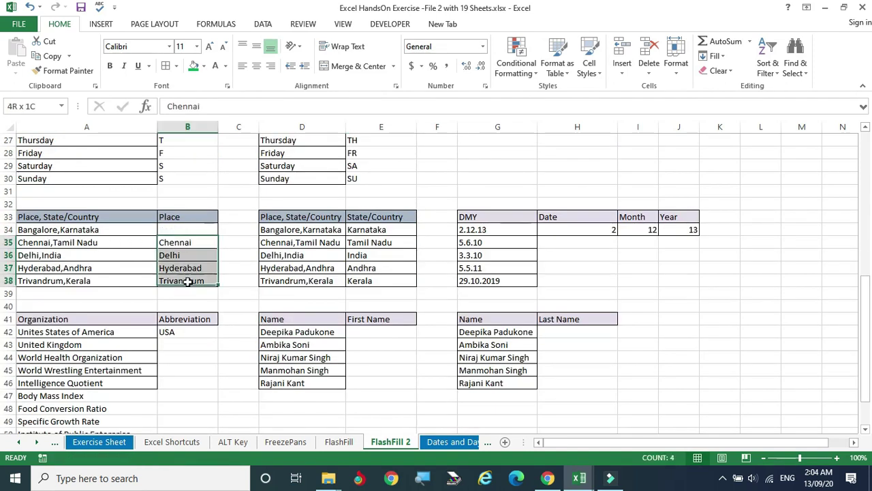
click(718, 70)
click(732, 86)
click(184, 229)
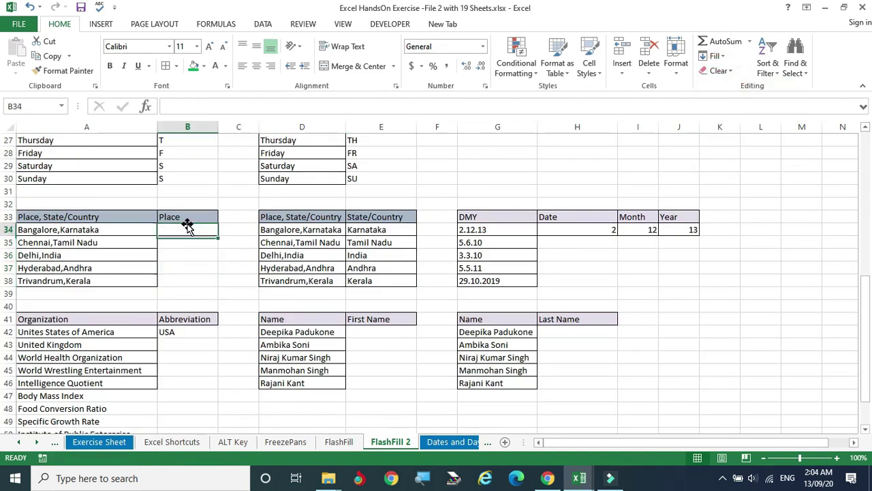
text(B)
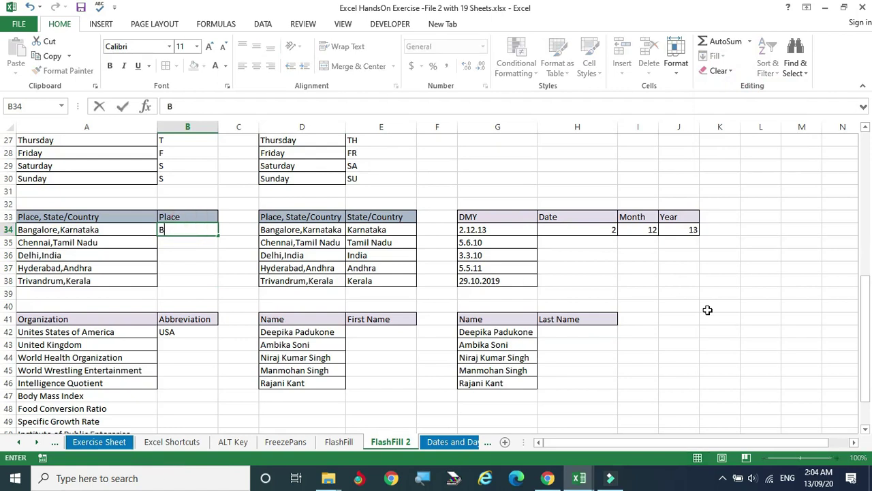
text(angalore)
key(Return)
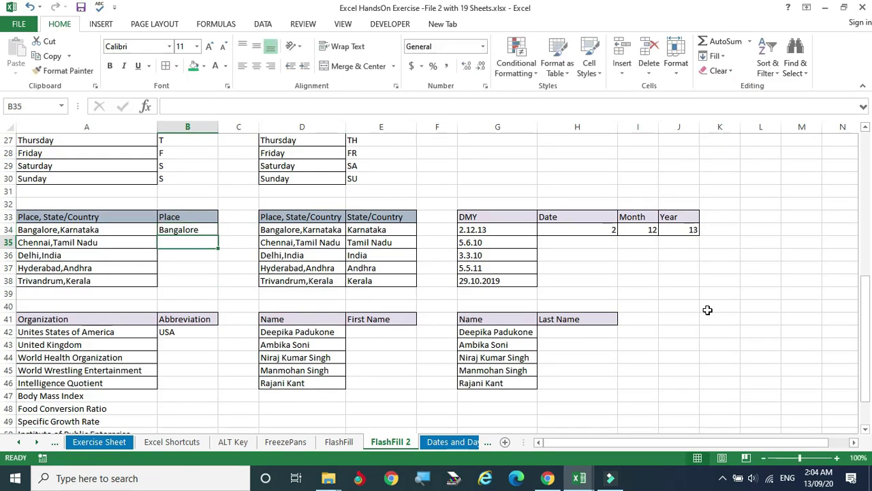
key(ctrl+e)
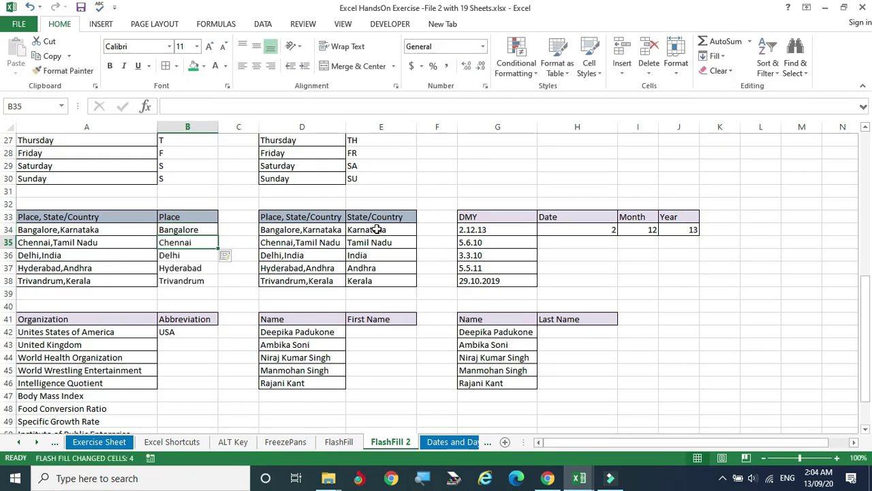
Flash-fill the Date, Month and Year columns from the DMY dates.
click(590, 229)
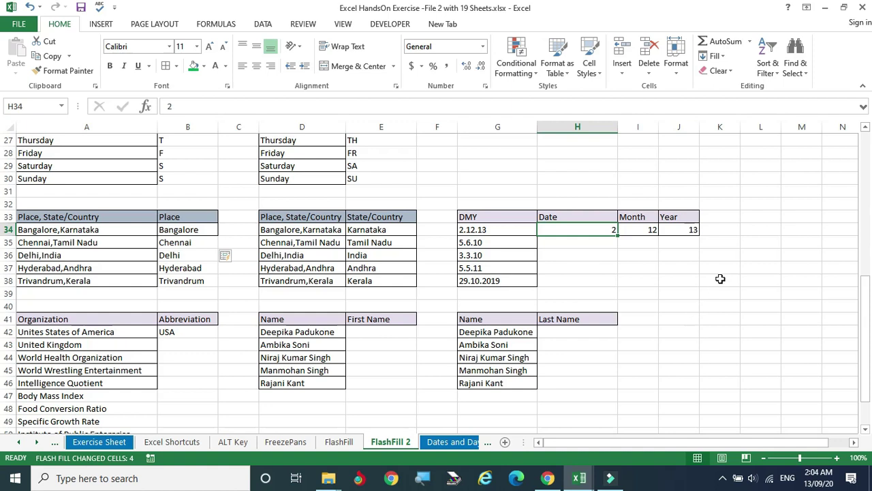
key(Down)
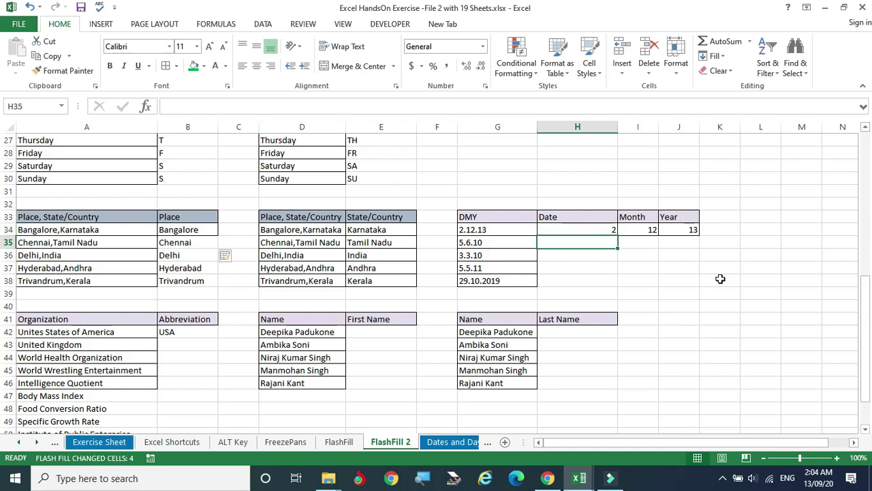
key(ctrl+e)
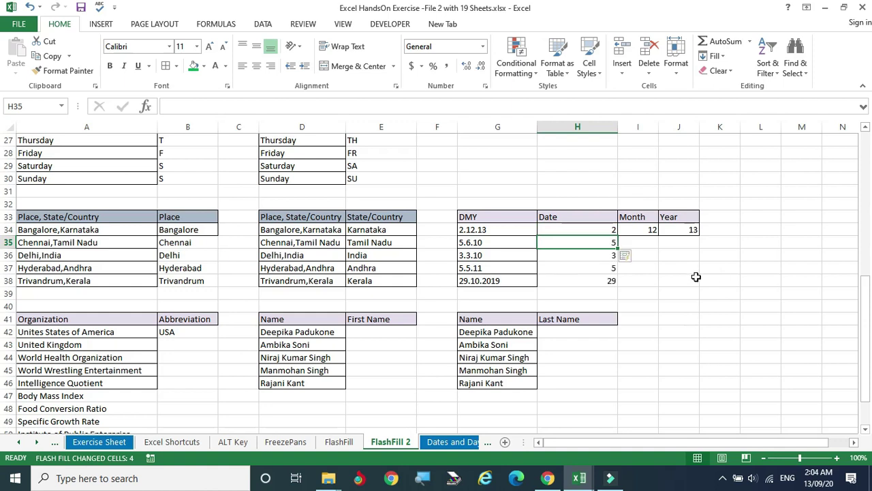
click(648, 229)
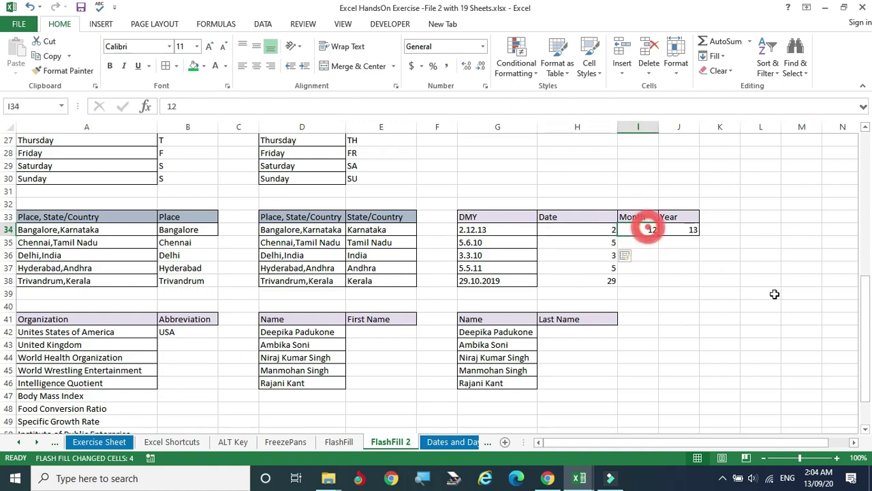
key(Down)
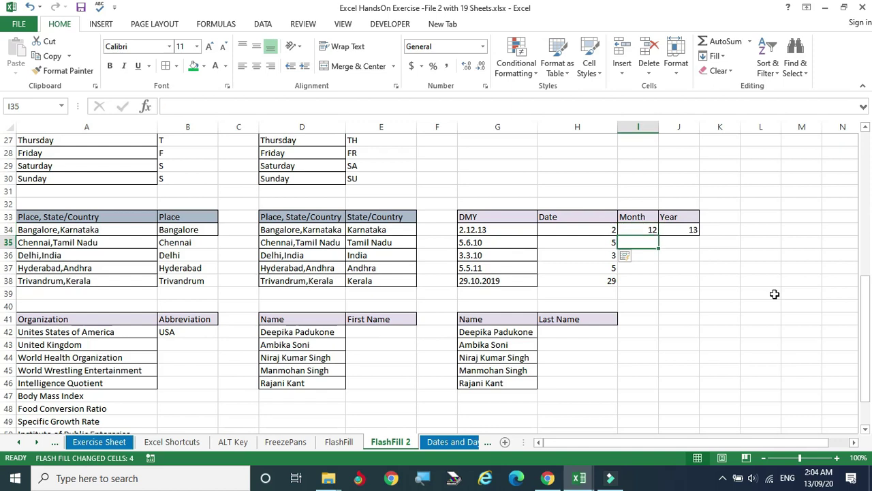
key(ctrl+e)
key(Right)
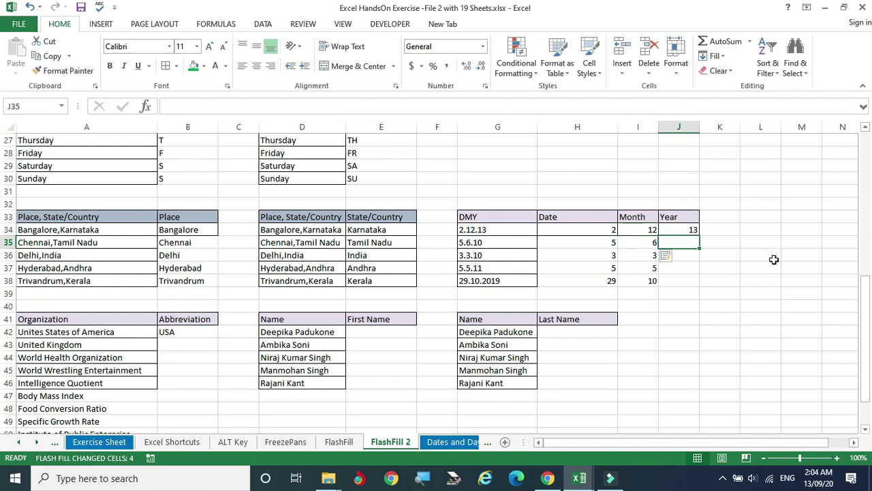
key(ctrl+e)
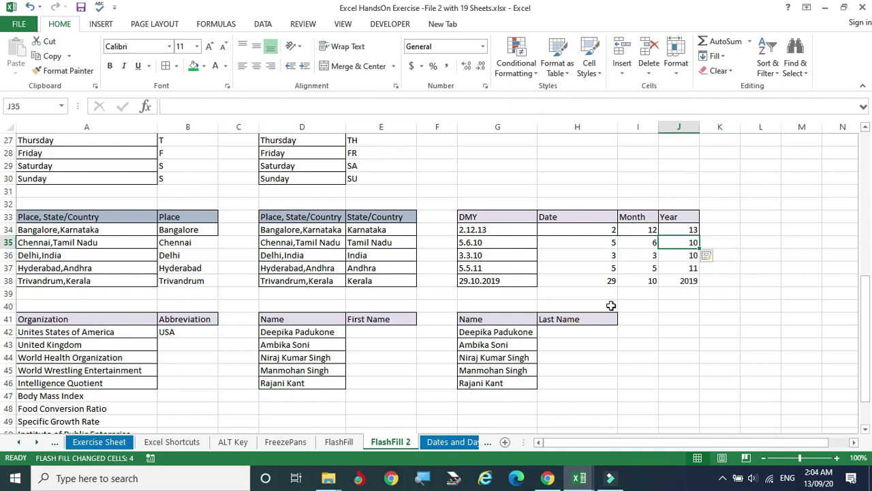
click(491, 268)
Flash-fill the Abbreviation column below the USA example.
scroll(117, 368, down, 2)
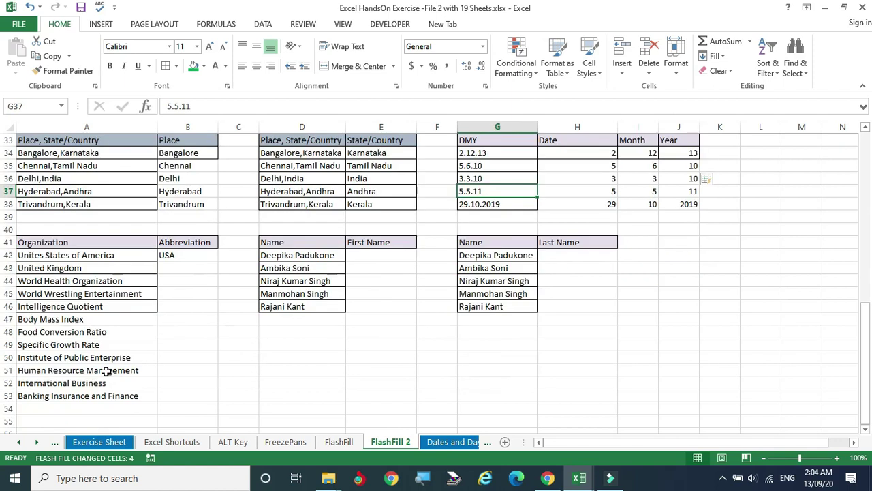
click(45, 257)
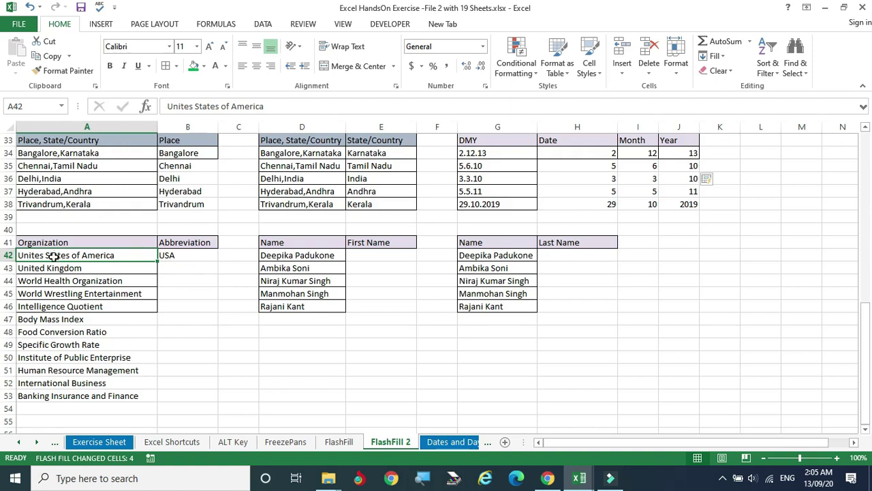
click(180, 257)
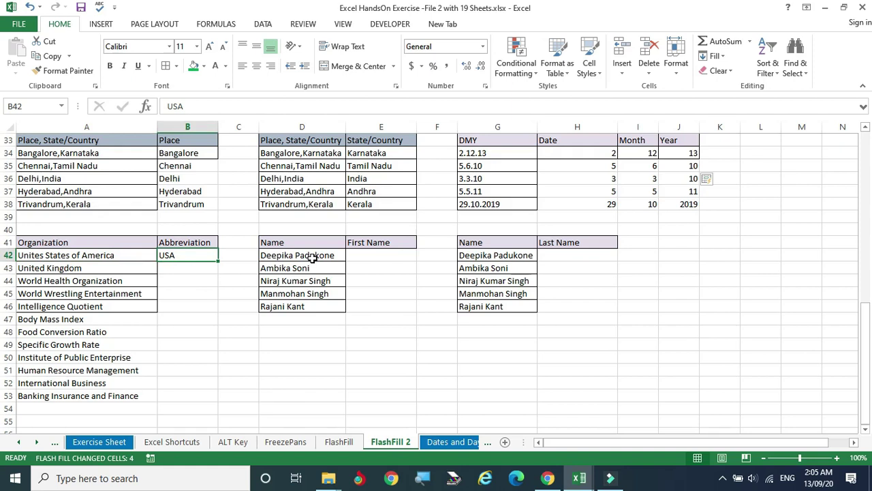
key(Down)
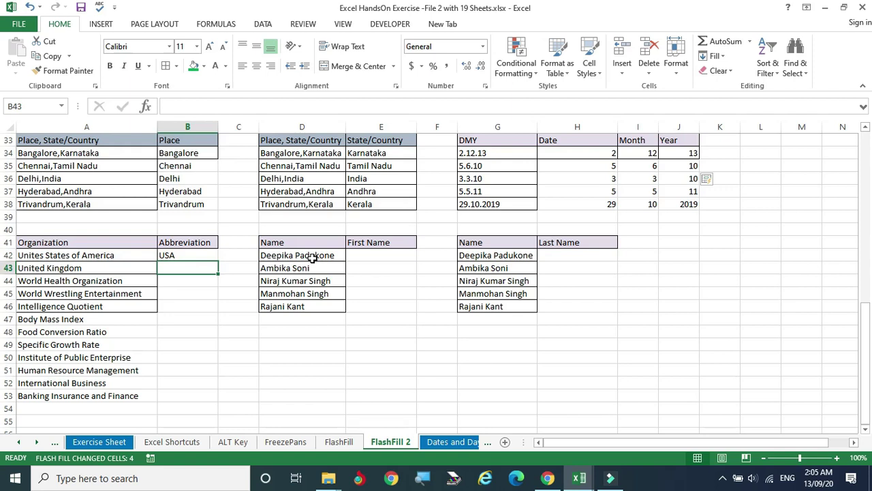
key(ctrl+e)
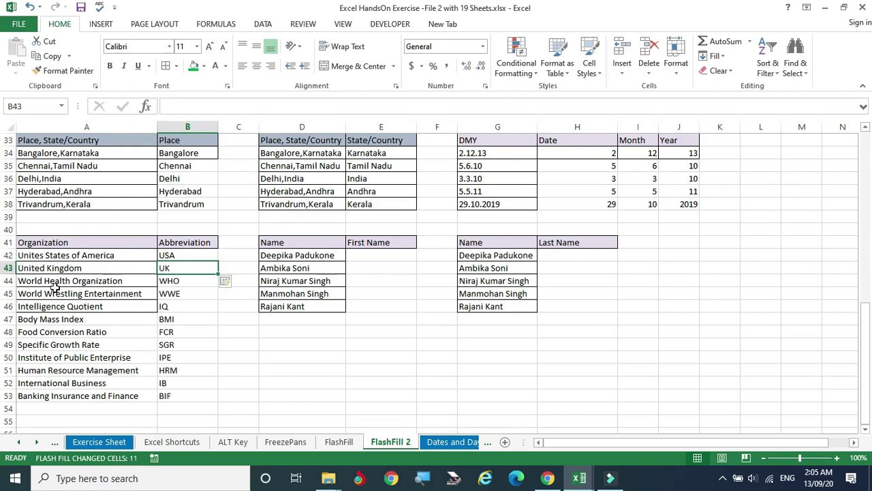
Enter a new name in row 54 of the Organization list.
click(49, 396)
click(86, 406)
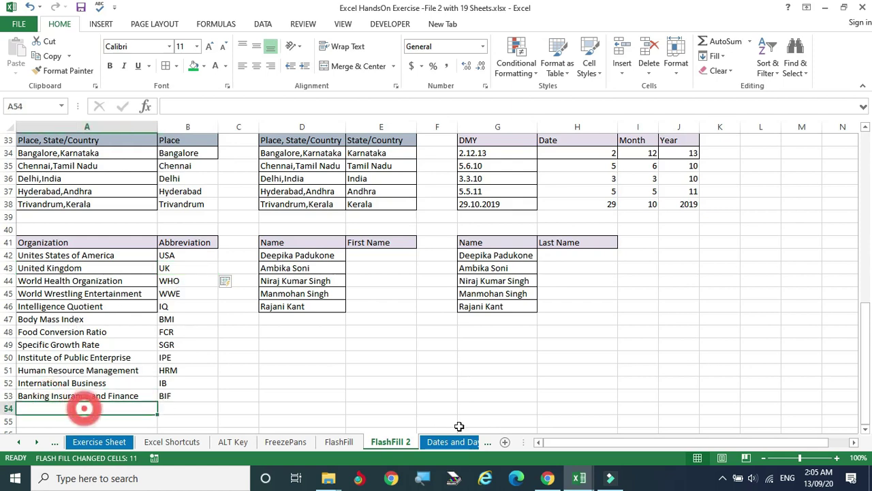
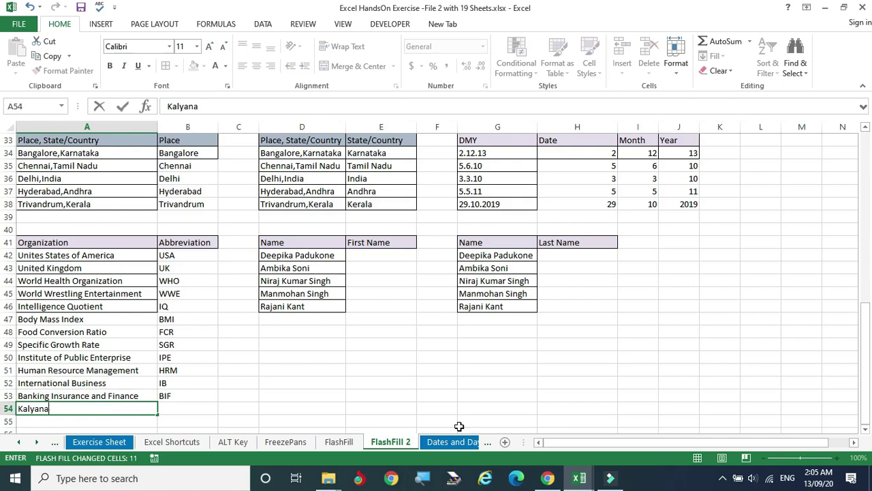
key(Tab)
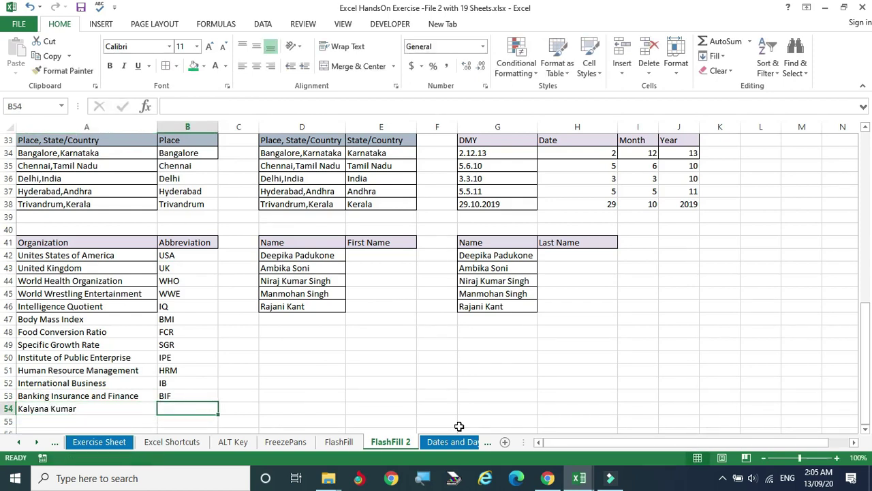
Clear all flash-filled abbreviations below USA (B43:B53).
key(Up)
key(Up)
key(Down)
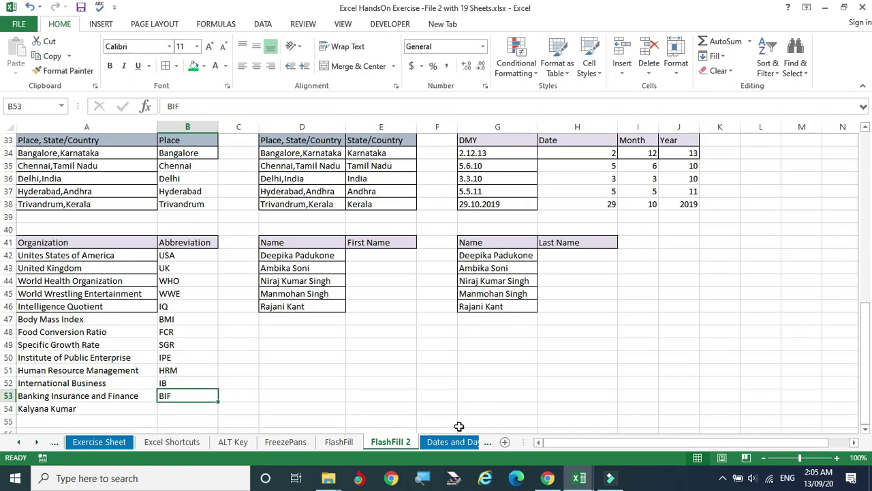
key(shift+Up)
key(shift+Up)
key(shift+Up)
key(shift+Up)
key(shift+Up)
key(shift+Up)
key(shift+Up)
key(shift+Up)
key(shift+Up)
key(shift+Up)
key(shift+Up)
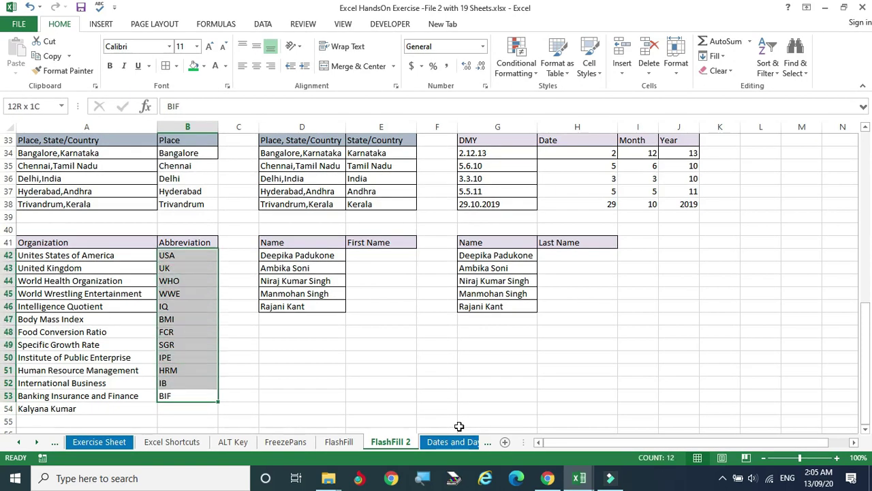
key(shift+Down)
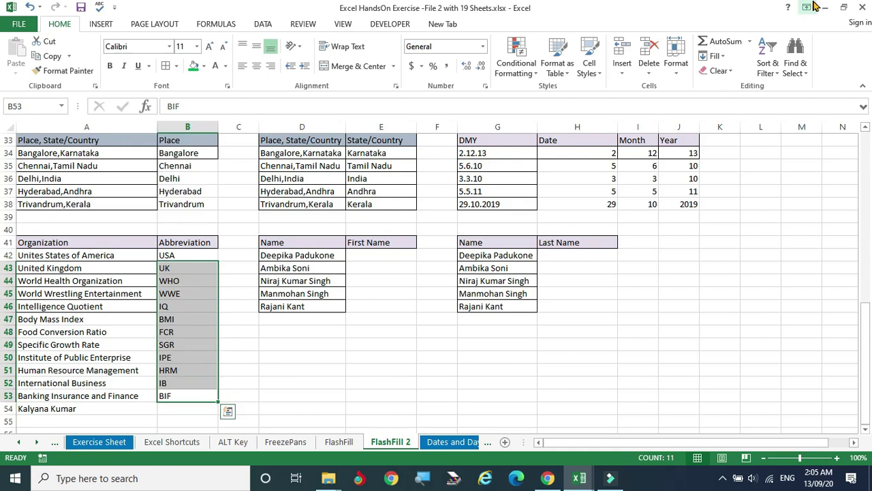
click(719, 70)
click(730, 86)
click(311, 380)
Re-run Flash Fill so every row, including row 54, gets an abbreviation ending with KK.
click(176, 253)
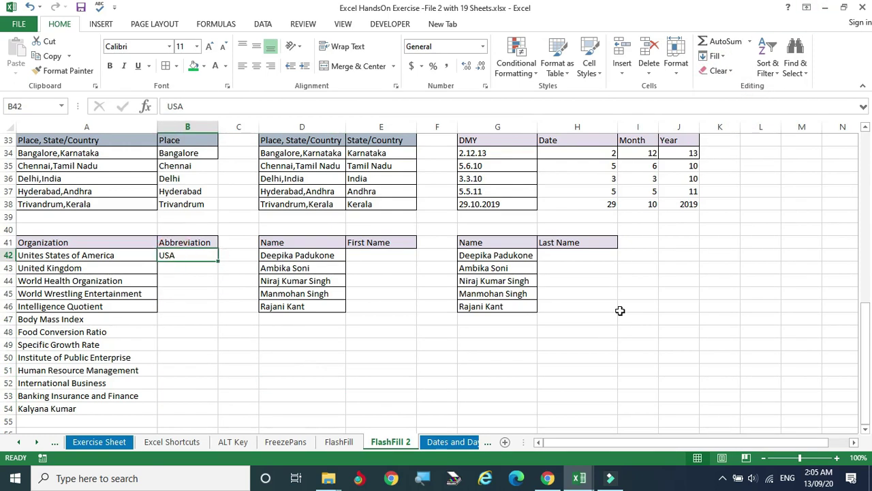
key(Down)
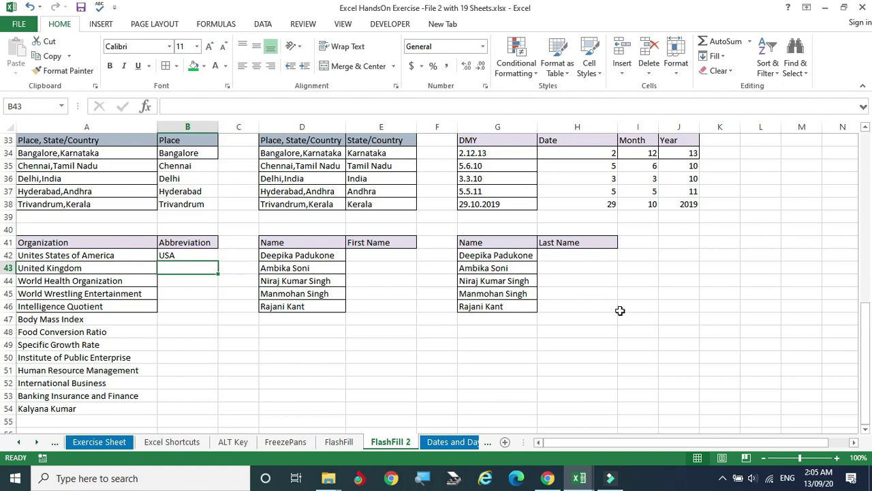
key(ctrl+e)
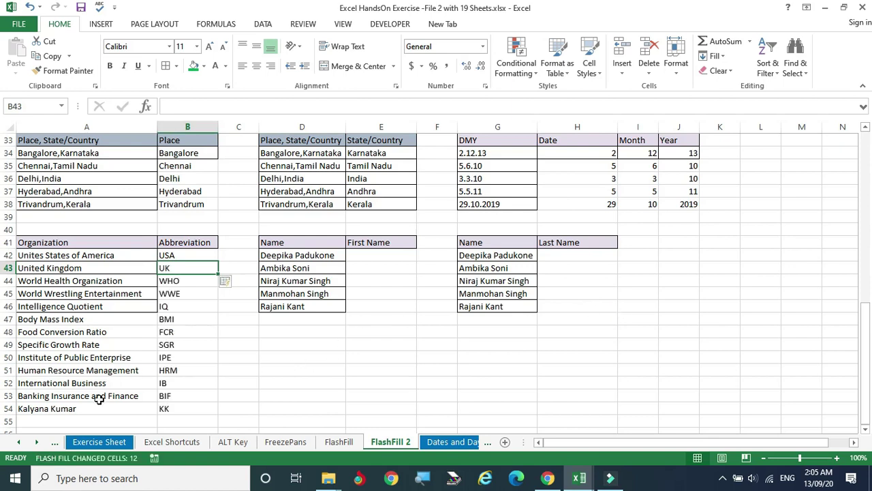
click(93, 406)
click(163, 408)
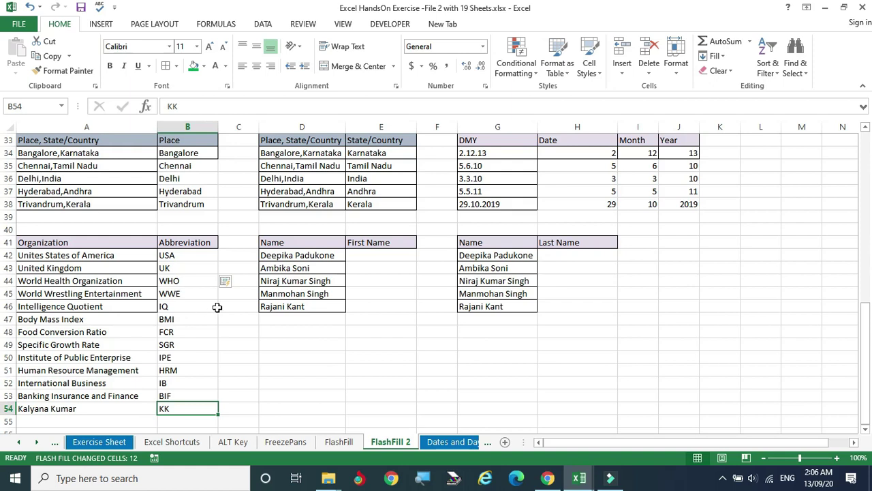
Enter the sample first name in First Name and flash-fill the rest of the column.
click(376, 254)
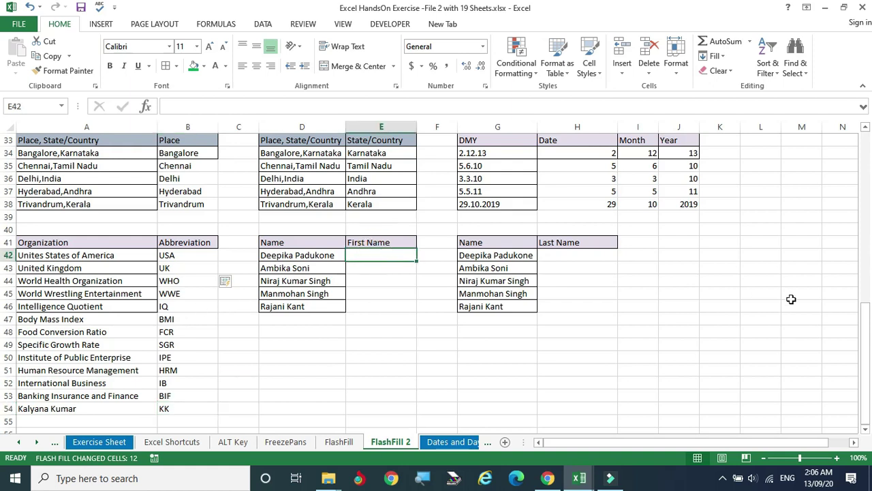
text(Deepik)
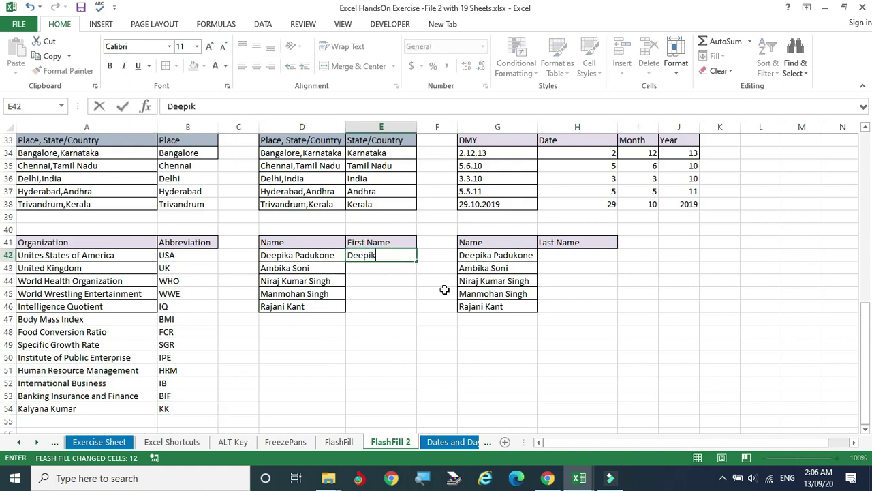
text(a)
key(Return)
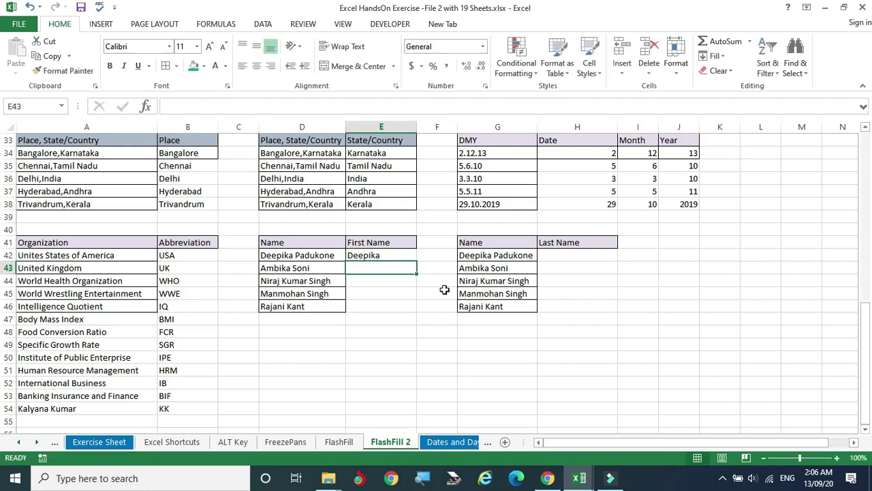
key(ctrl+e)
Flash-fill Last Name from a sample surname, then switch to the Dates and Day sheet.
click(586, 256)
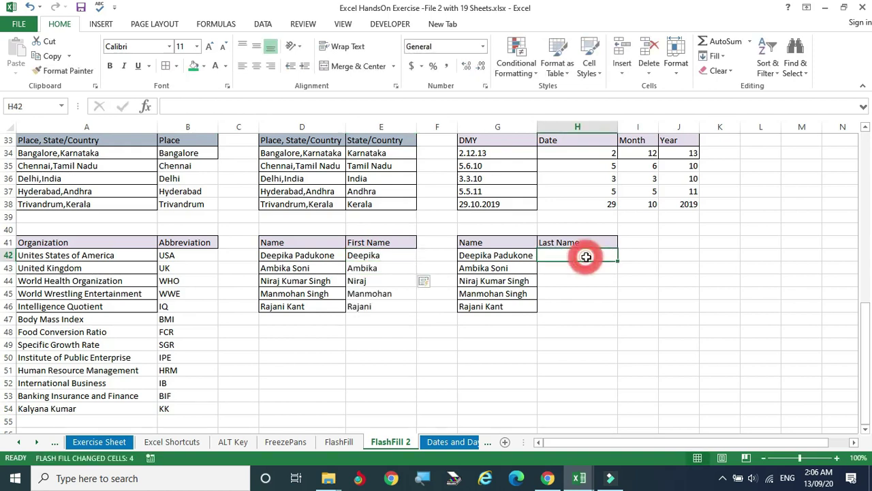
text(Padukone)
key(Return)
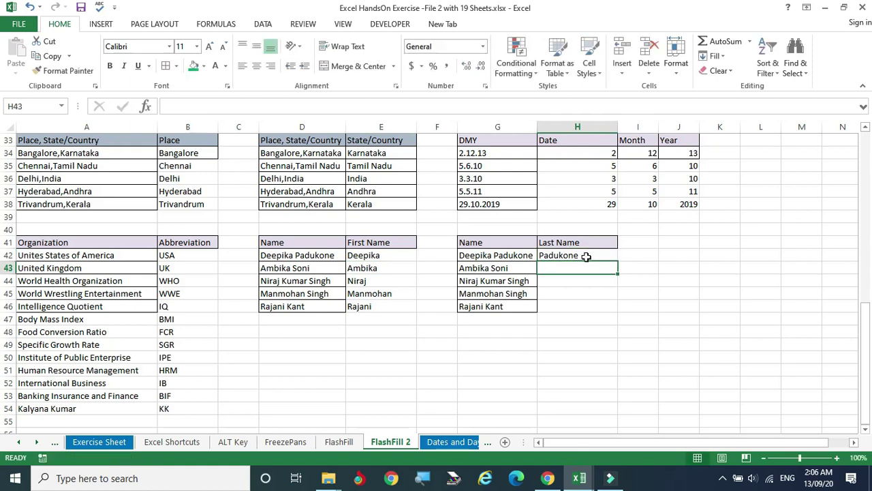
key(ctrl+e)
click(576, 340)
scroll(587, 347, down, 3)
scroll(598, 352, up, 5)
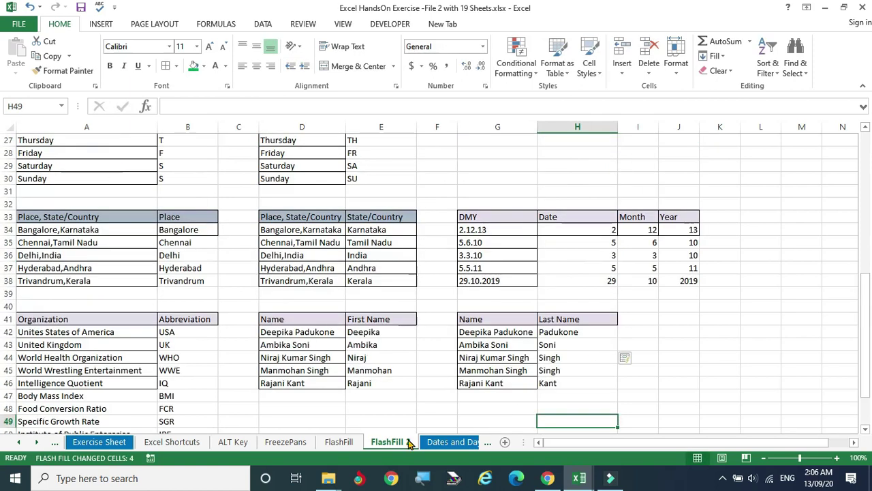
scroll(323, 343, down, 6)
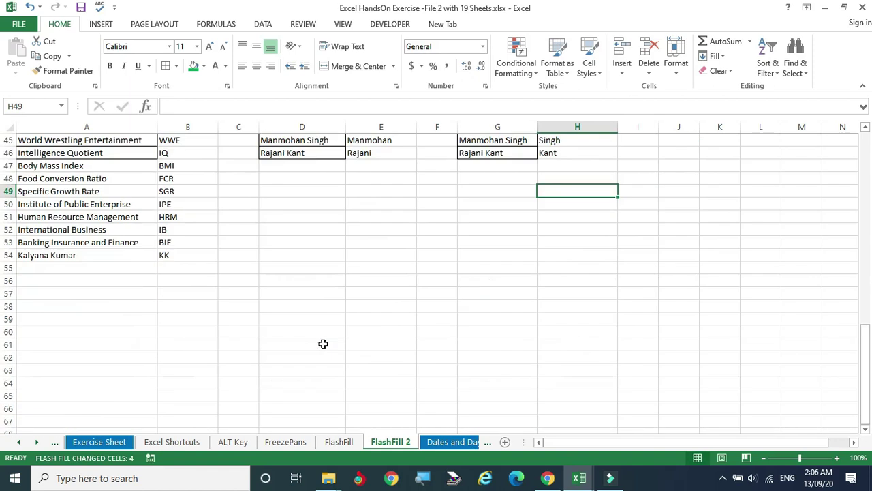
click(446, 442)
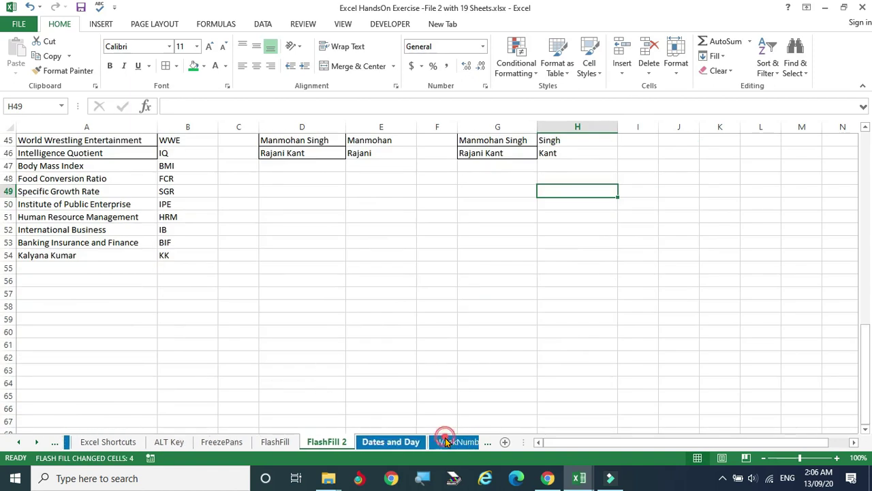